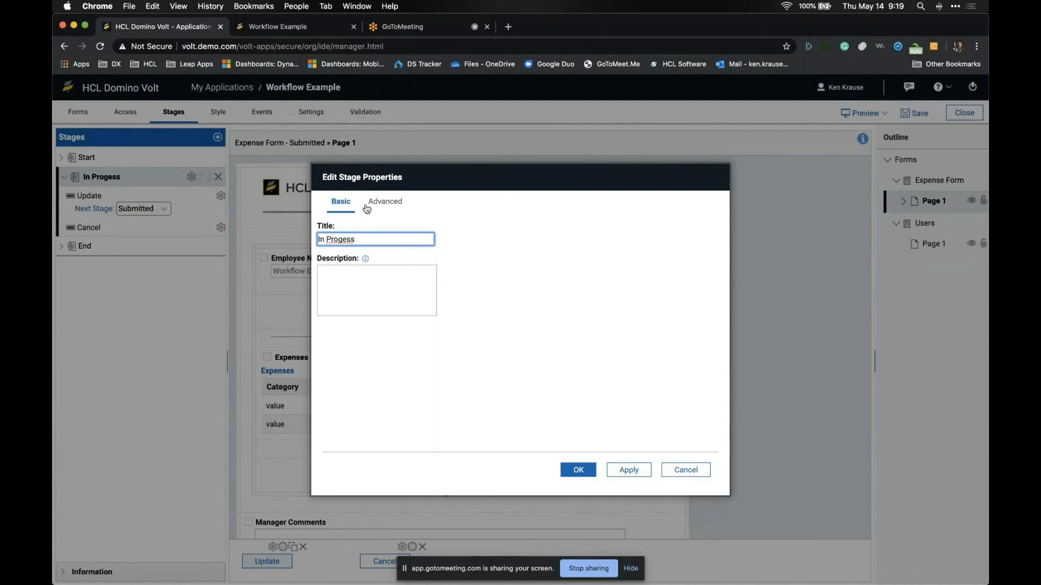
Step: Change the In Progess stage ID to ST_InProgress
left_click(378, 204)
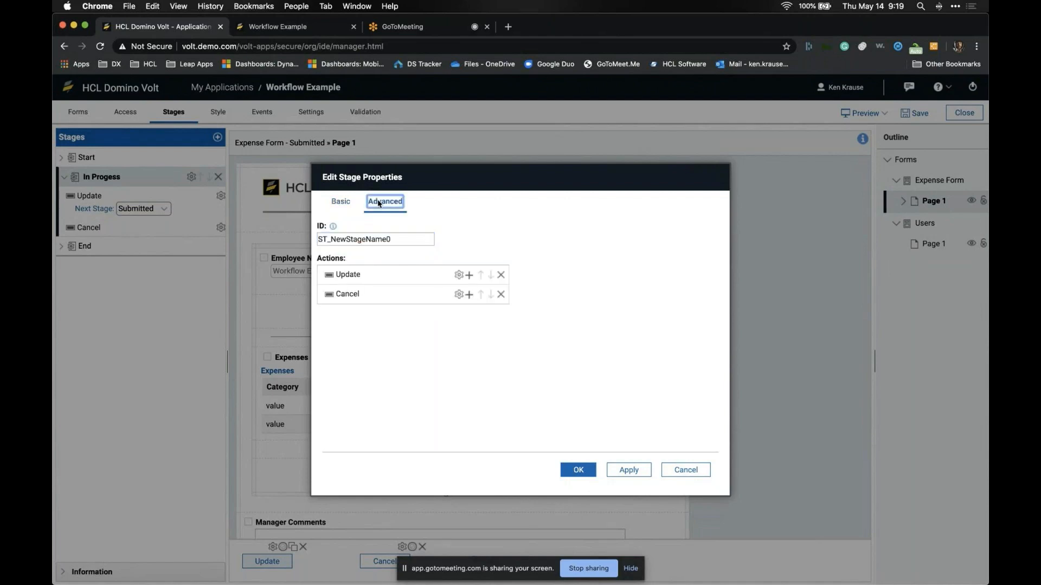
left_click_drag(334, 244, 437, 249)
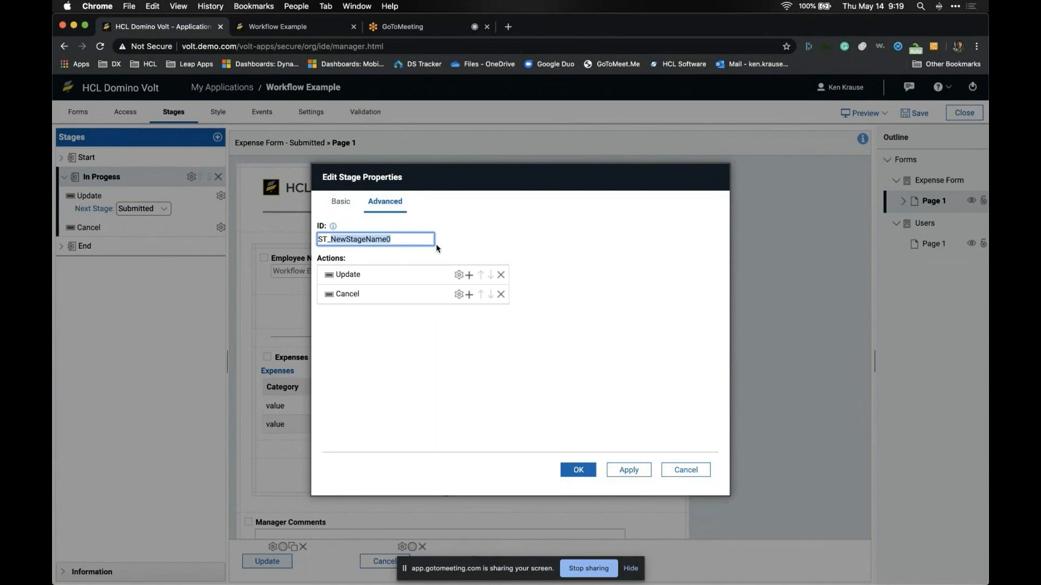
type("InProgress")
Step: Rename the stage's Update action to Save
left_click(458, 274)
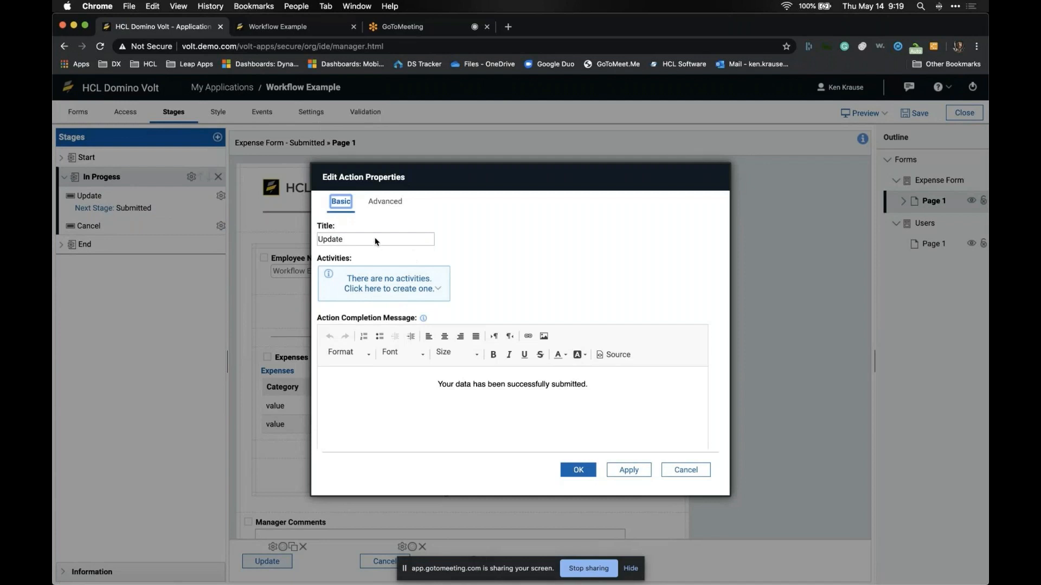
double_click(376, 239)
type("Save")
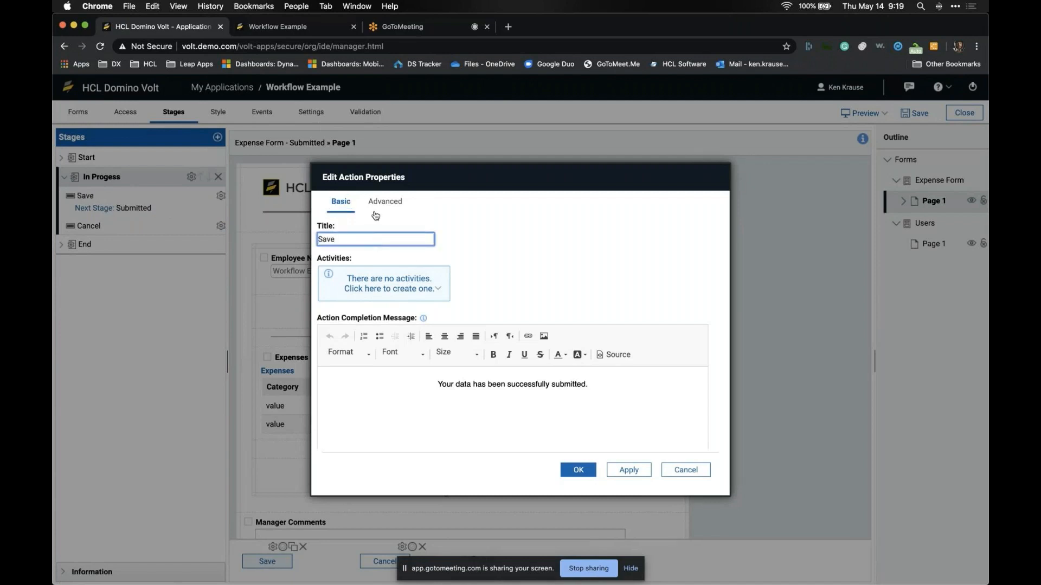
left_click(576, 470)
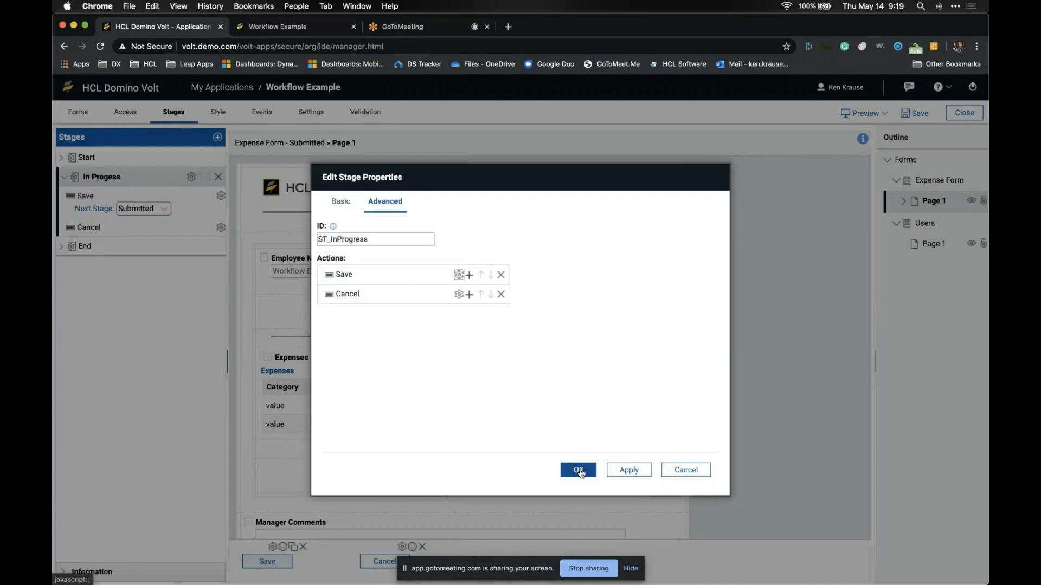
Step: Add a submit action titled Send for Approval to the stage
left_click(469, 277)
left_click(477, 285)
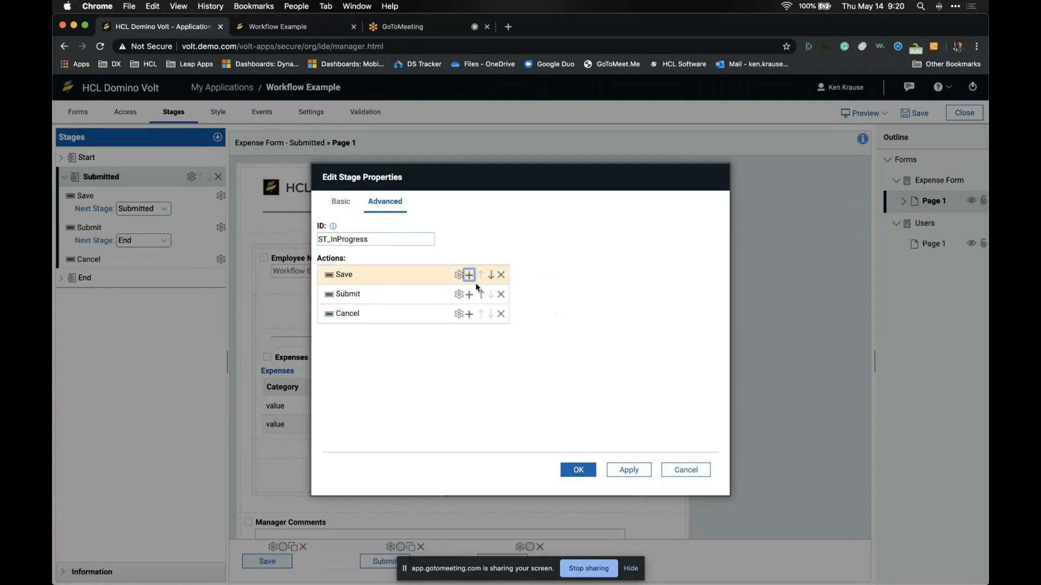
left_click(459, 294)
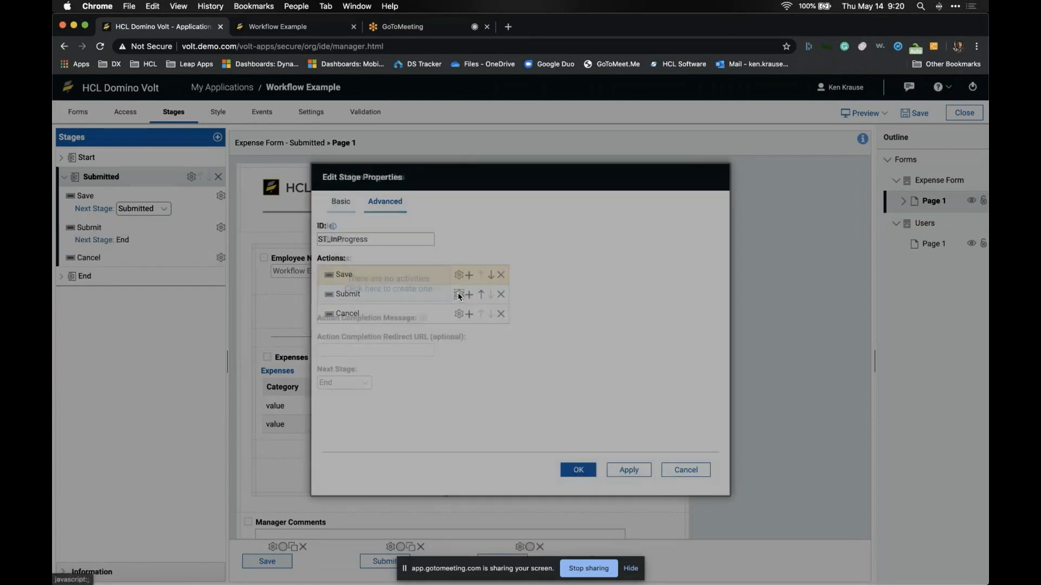
left_click(369, 243)
type("Send for ")
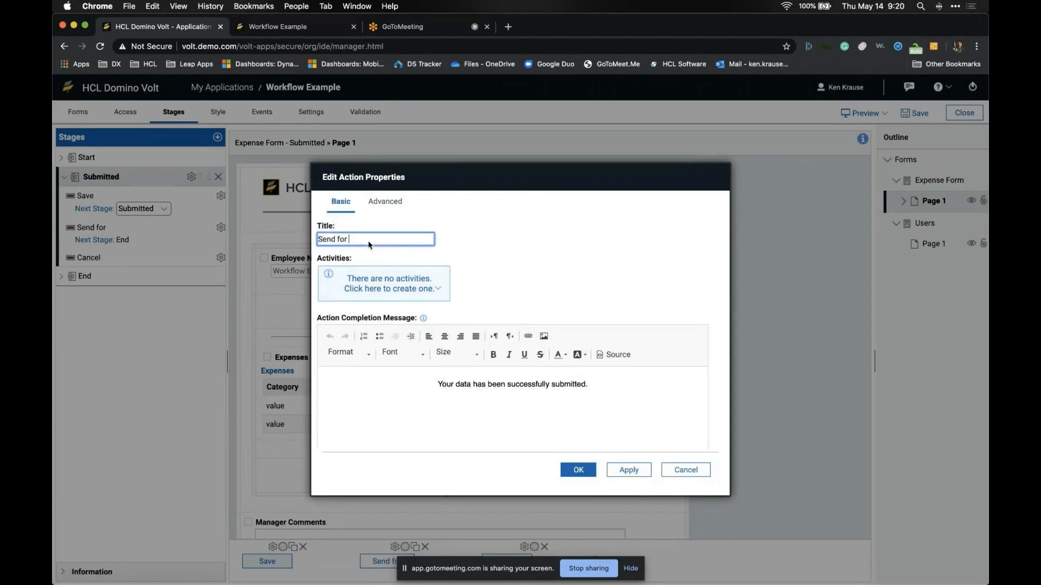
type("Approval")
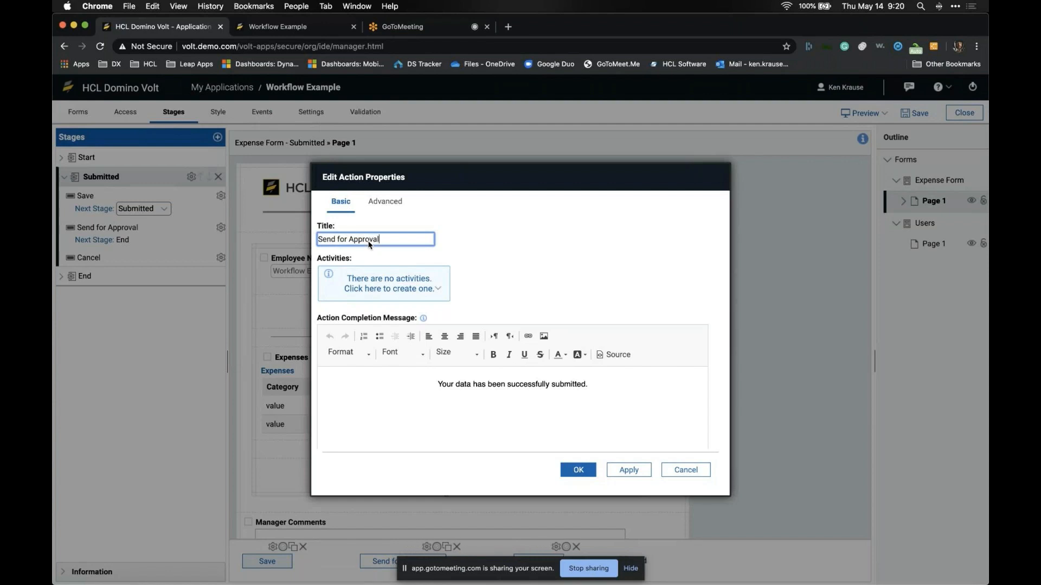
left_click(385, 205)
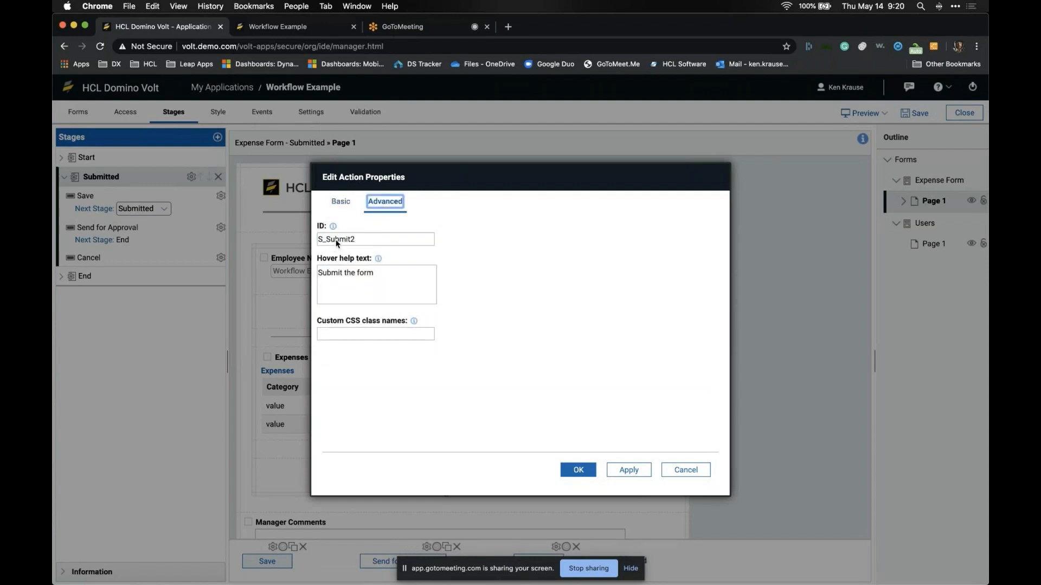
left_click(337, 203)
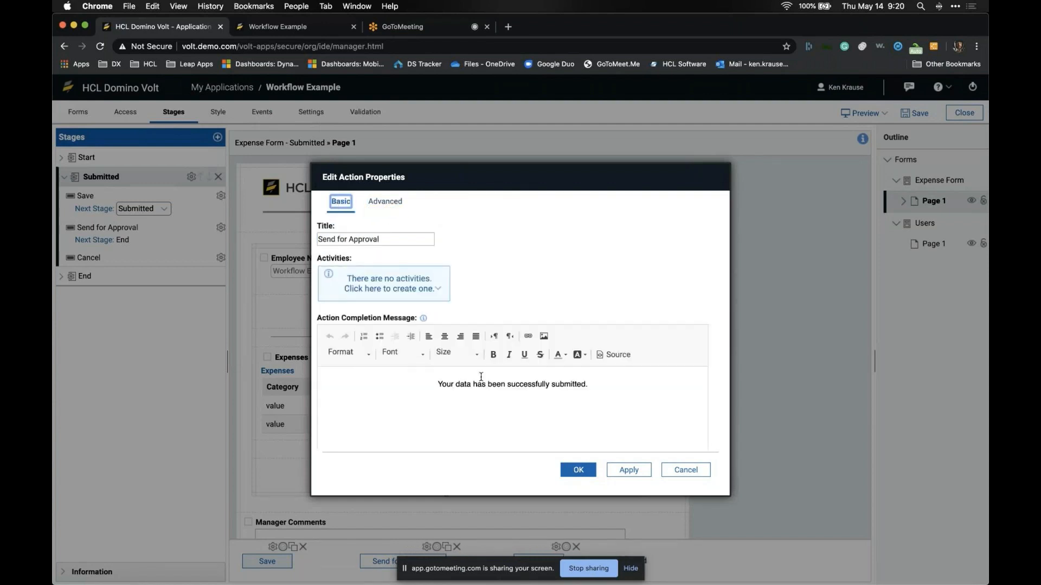
left_click(580, 470)
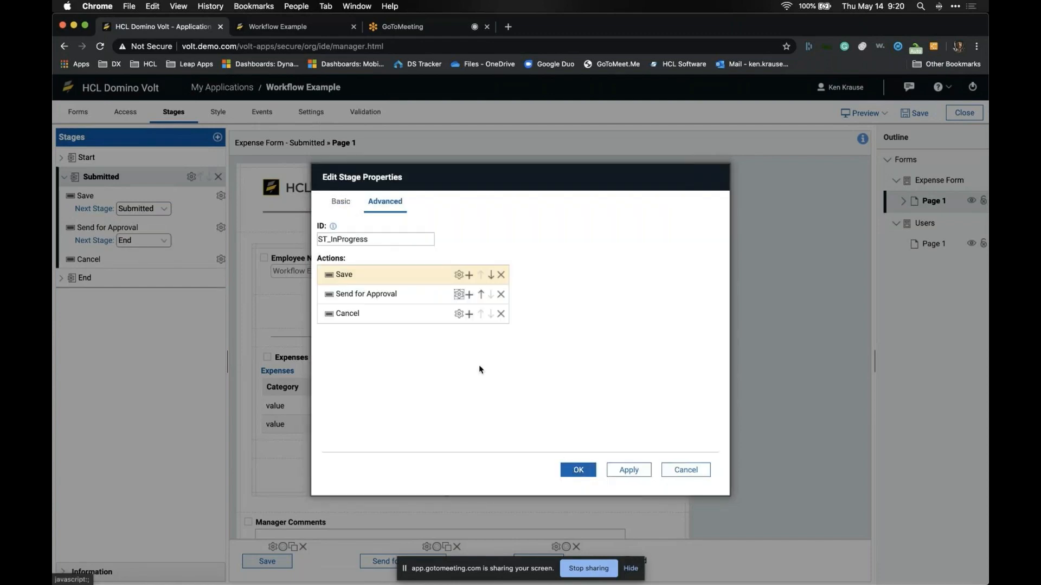
Step: Rename the Cancel action to Reset and apply the stage changes
left_click(459, 314)
double_click(369, 242)
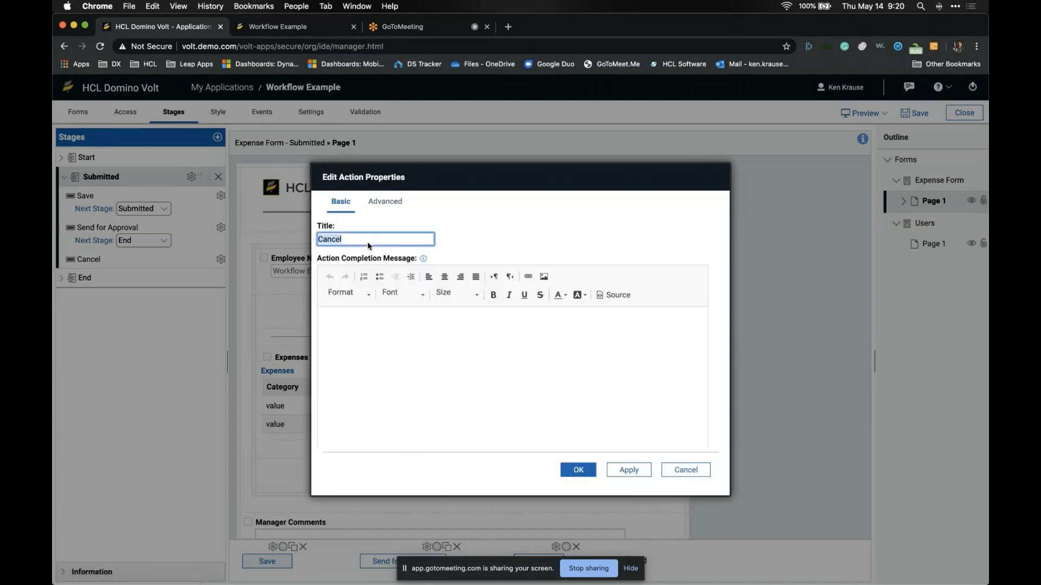
type("Reset")
left_click(575, 468)
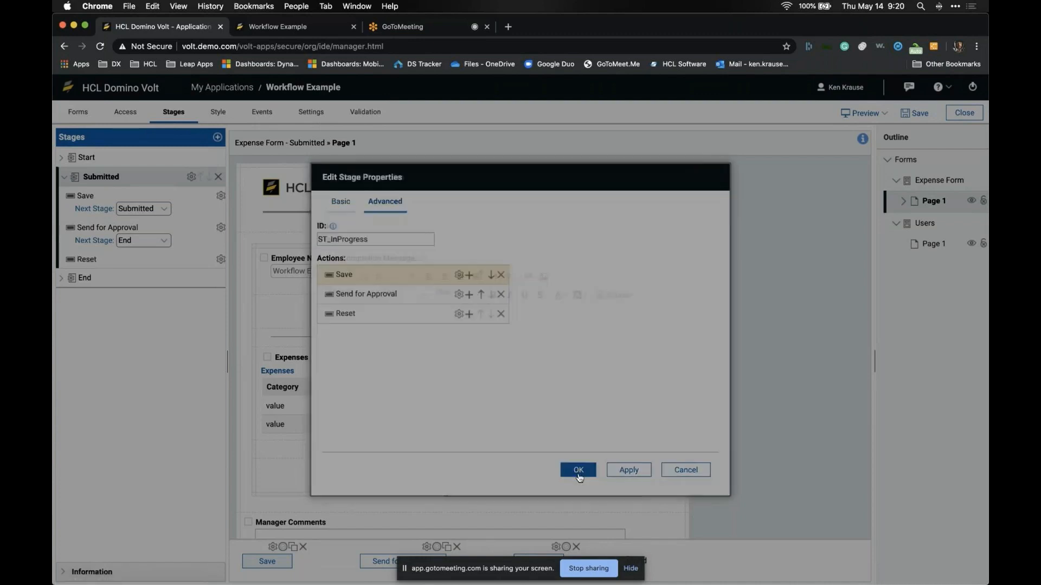
left_click(578, 471)
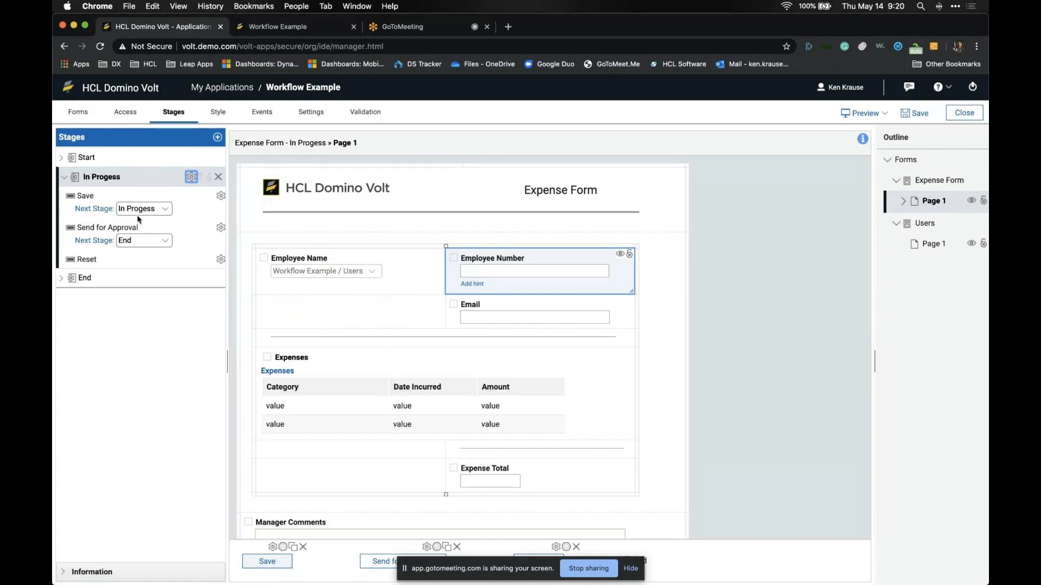
Step: Add a new stage named Approval Review to the Stages panel, then expand the Start stage
left_click(218, 137)
type("Approval Review")
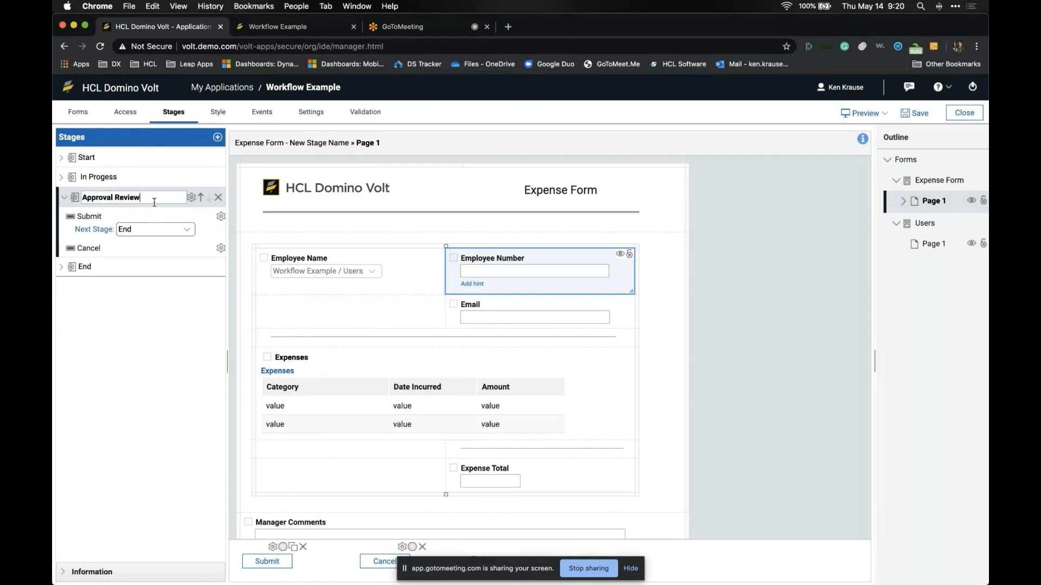
left_click(140, 318)
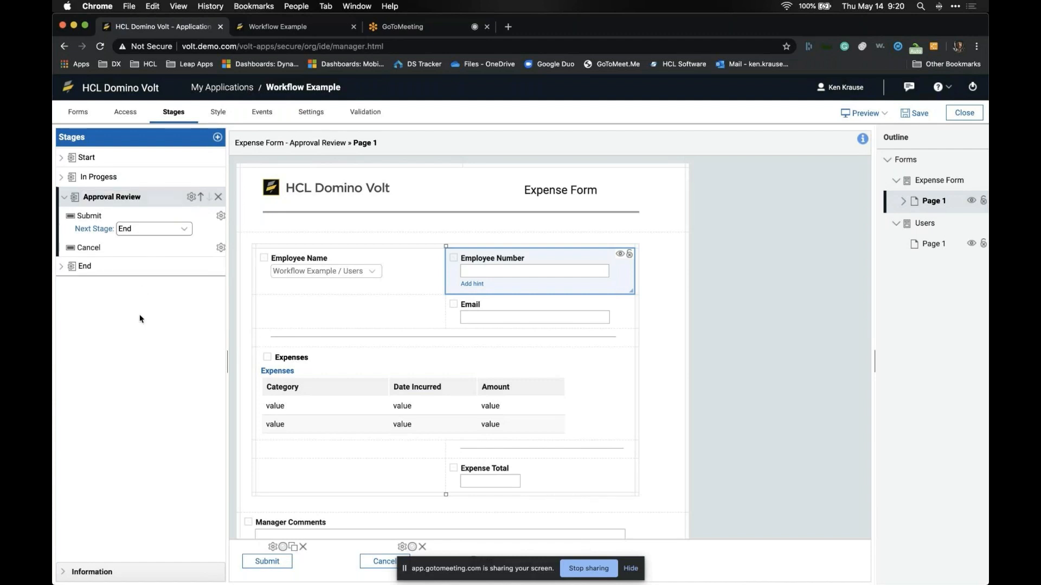
left_click(70, 157)
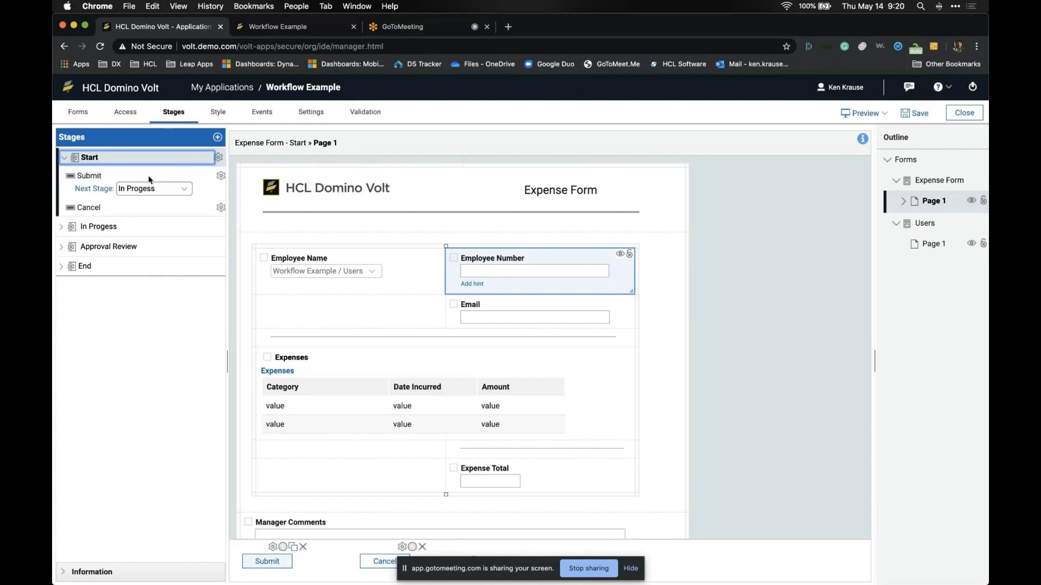
Step: Rename the Start stage's Submit action to Save
left_click(221, 177)
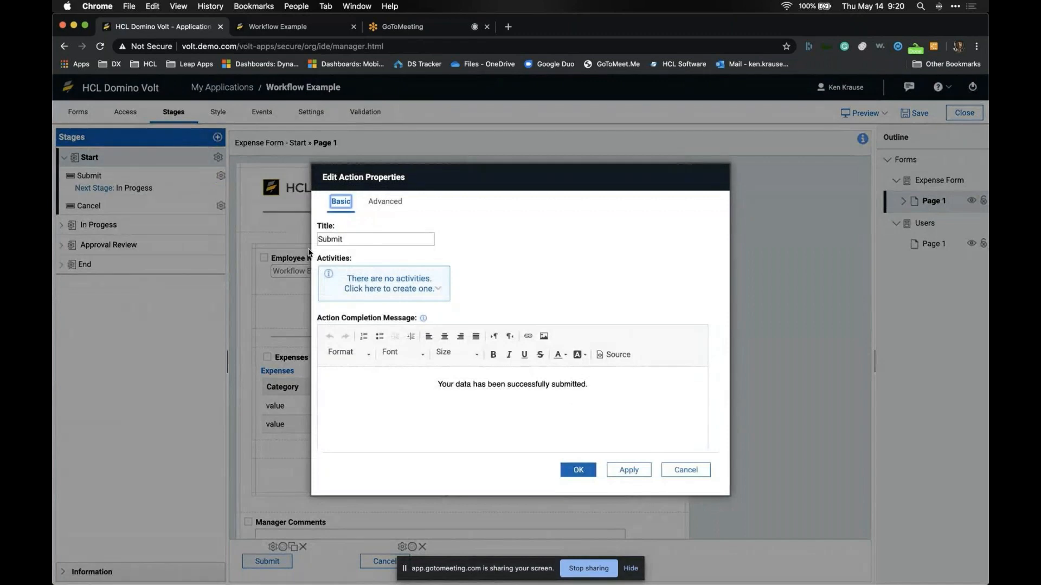
triple_click(360, 239)
type("Save")
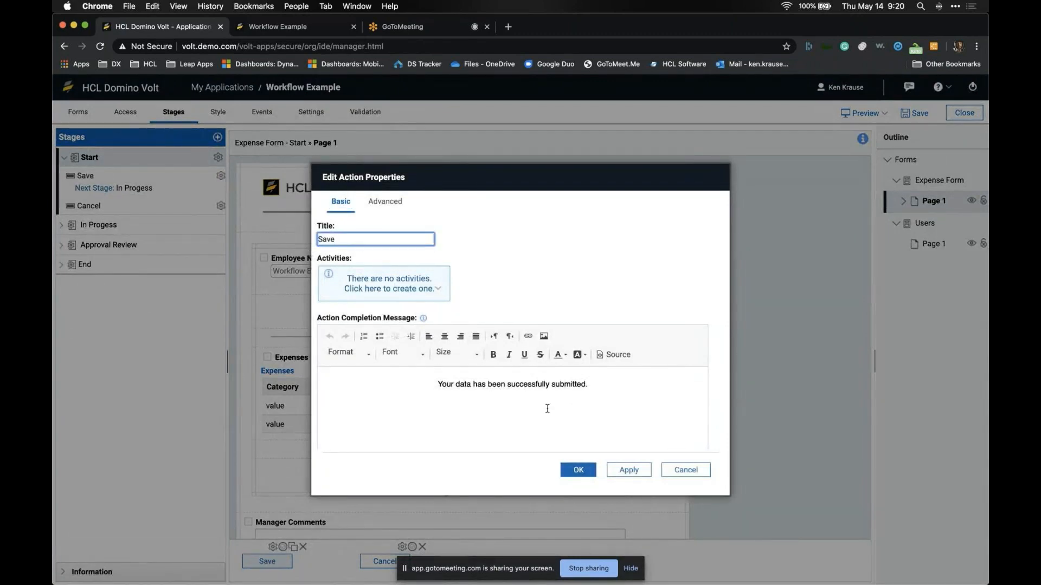
left_click(578, 469)
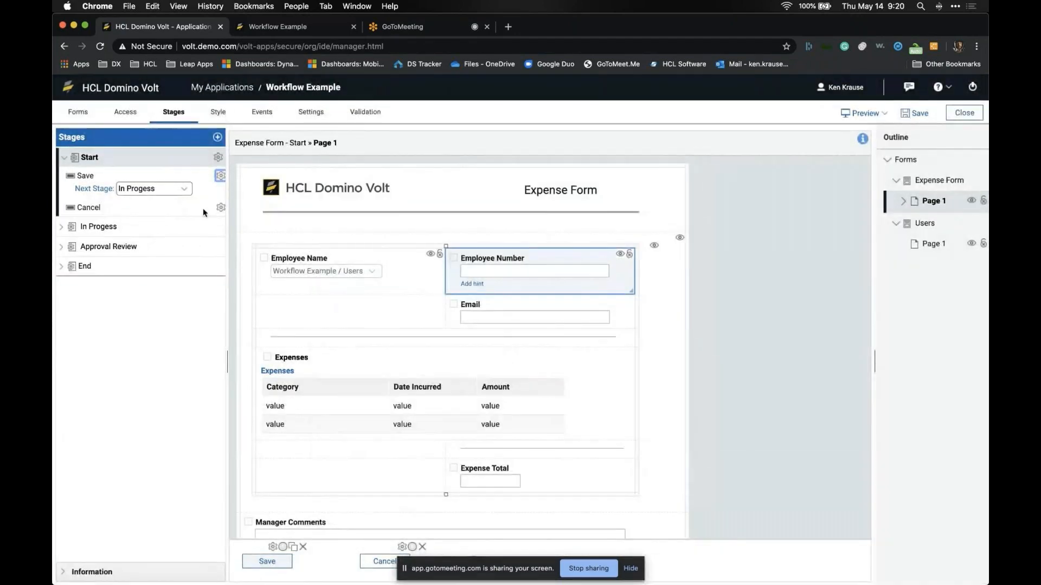
Step: Add a Send for Approval submit action to the Start stage after Save
left_click(218, 158)
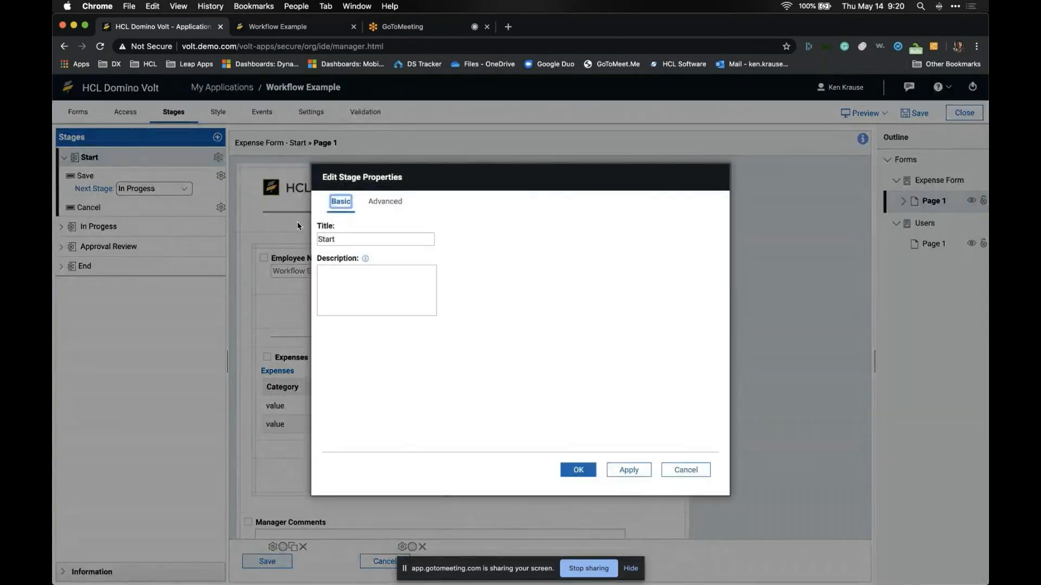
left_click(387, 201)
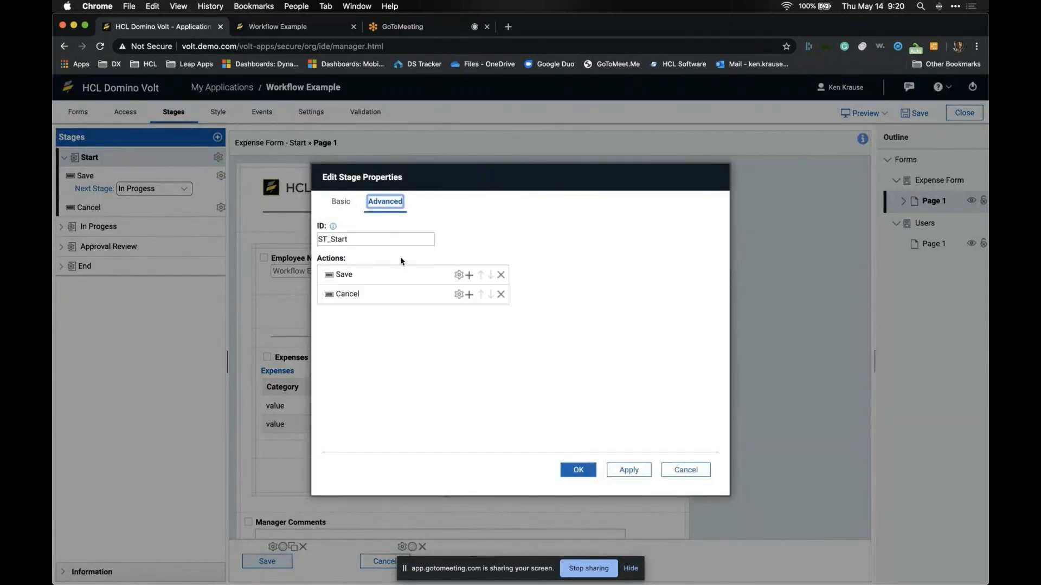
left_click(469, 276)
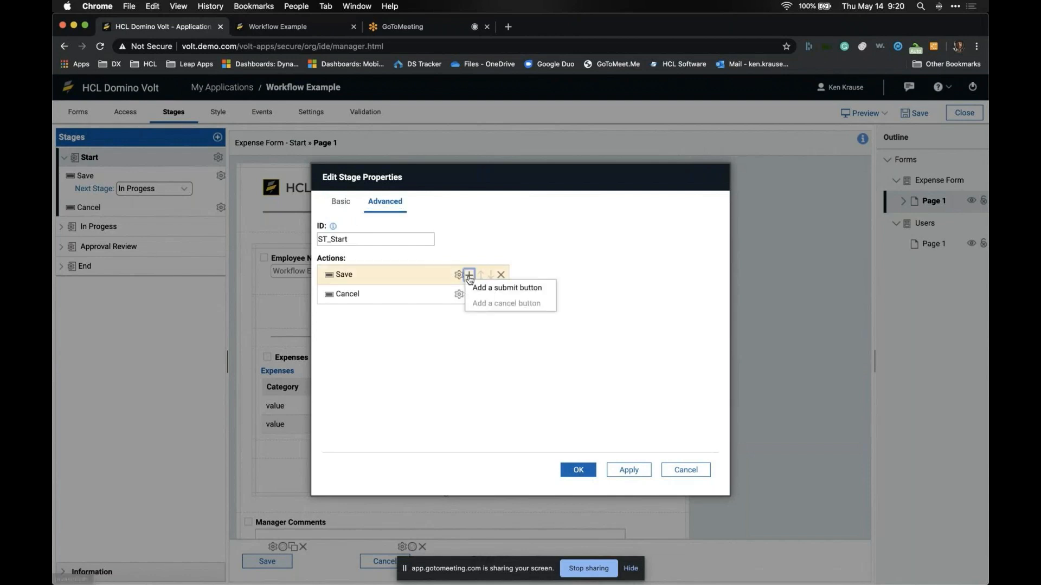
left_click(478, 287)
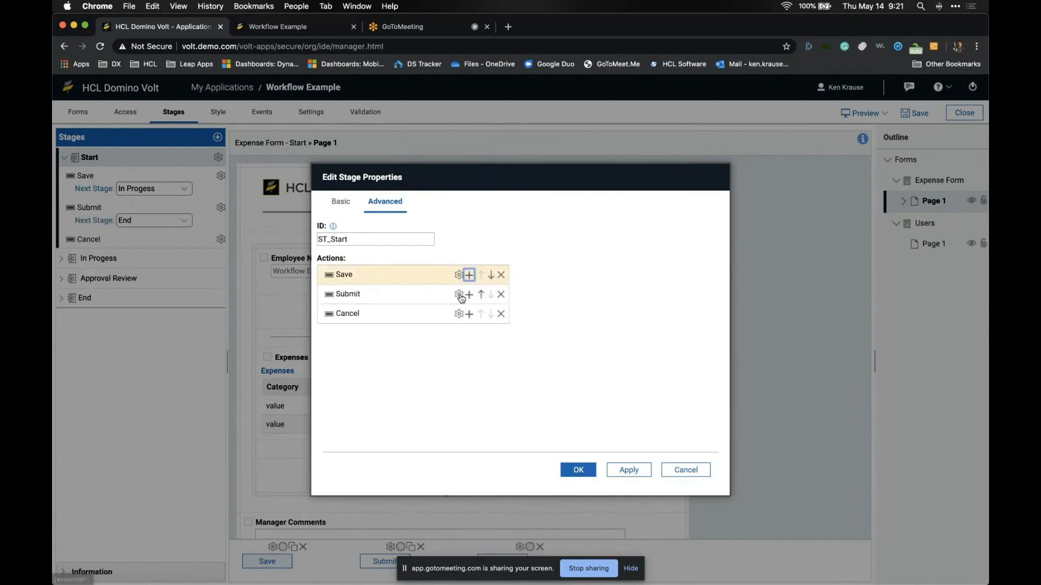
left_click(459, 295)
double_click(395, 243)
type("Send")
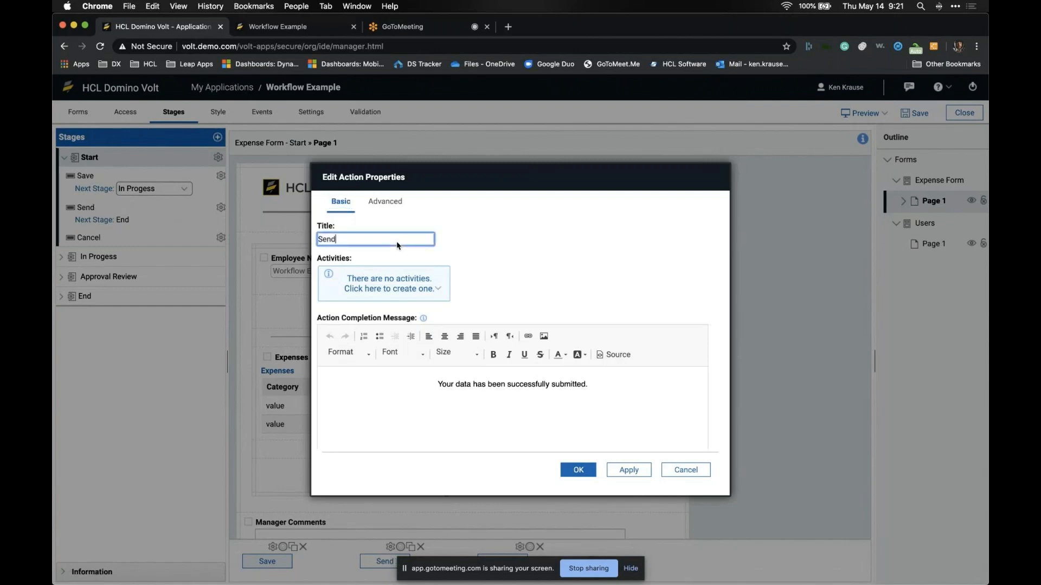
type(" for Approval")
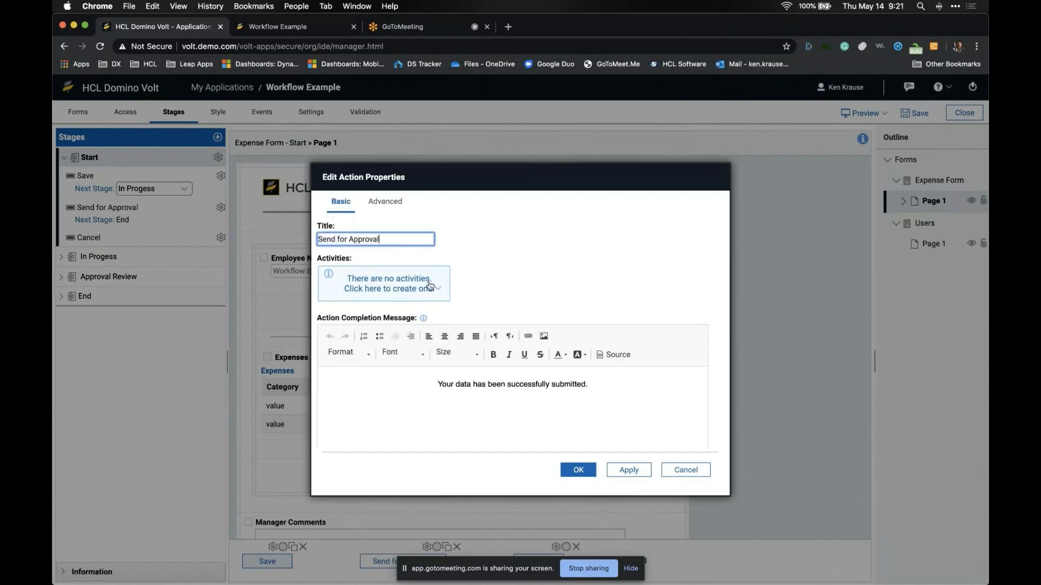
left_click(561, 470)
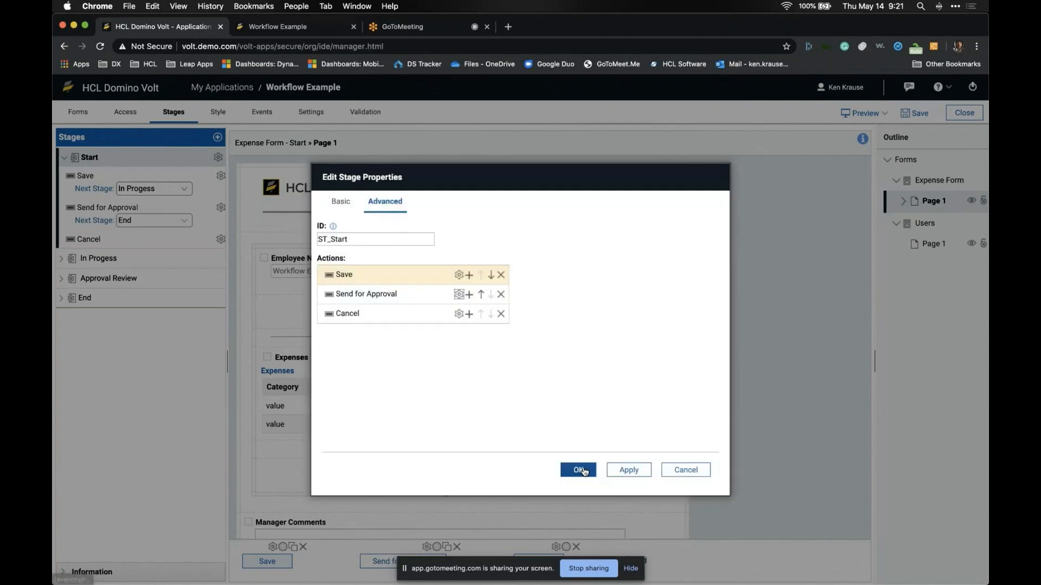
left_click(561, 470)
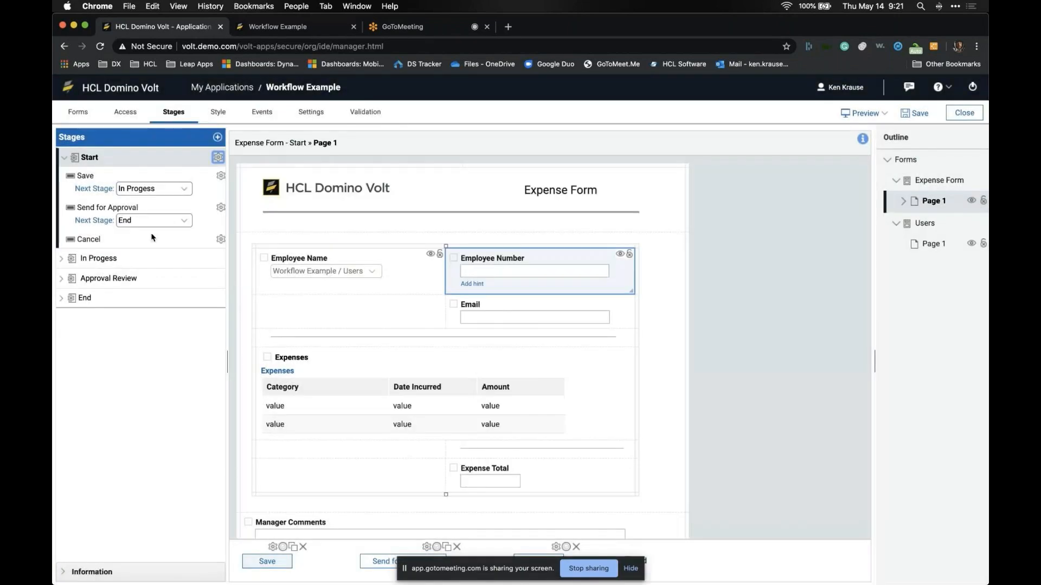
left_click(164, 222)
Step: Set Send for Approval's next stage to Approval Review in Start and In Progess
left_click(165, 213)
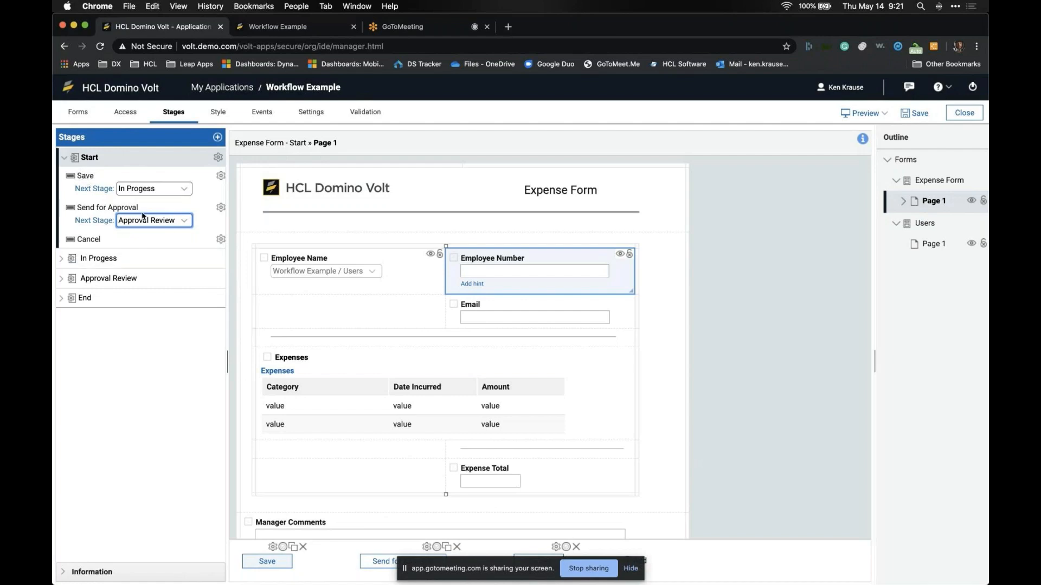
left_click(132, 253)
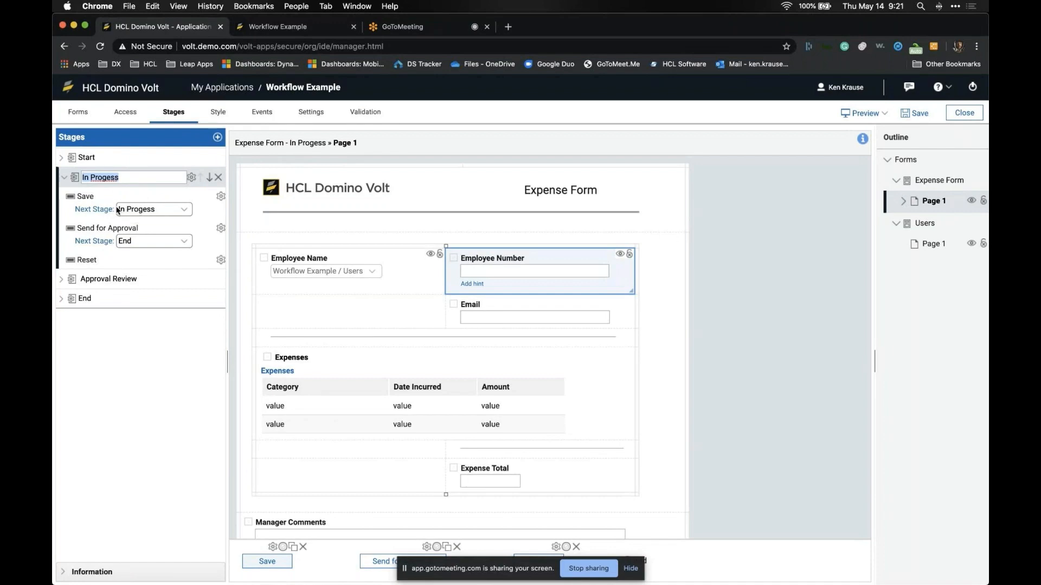
left_click(135, 241)
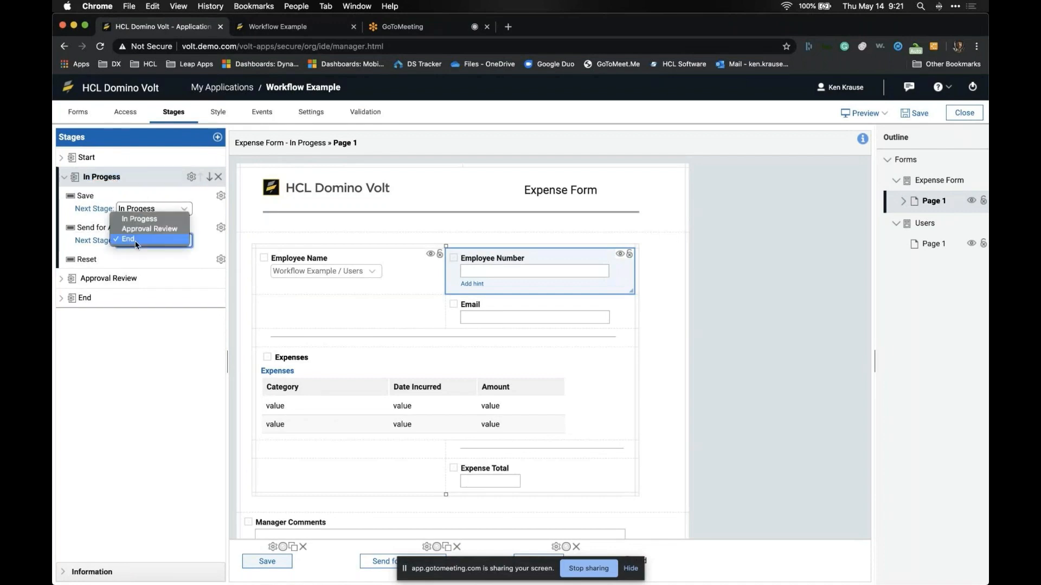
left_click(140, 234)
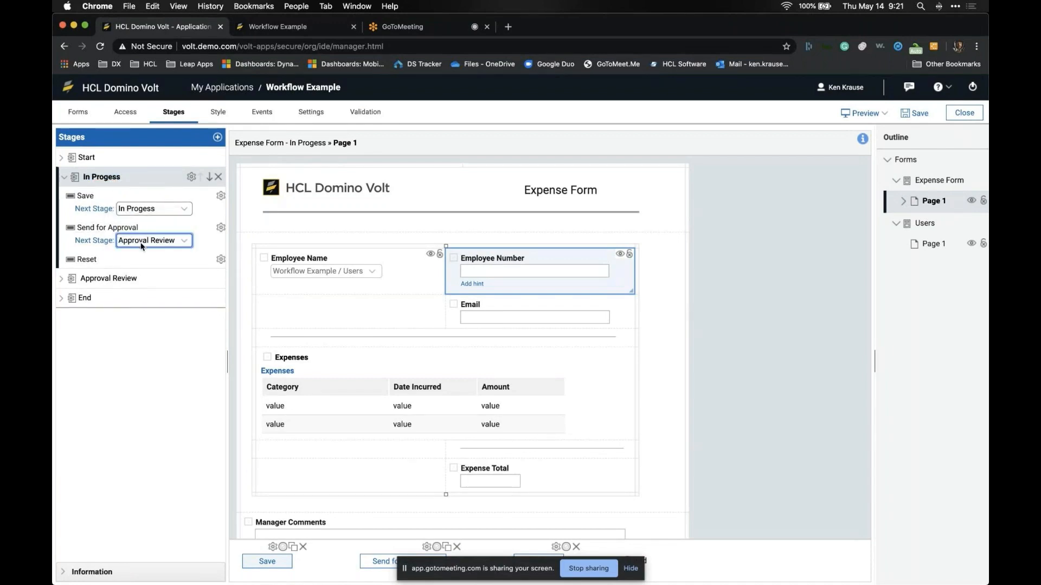
left_click(139, 161)
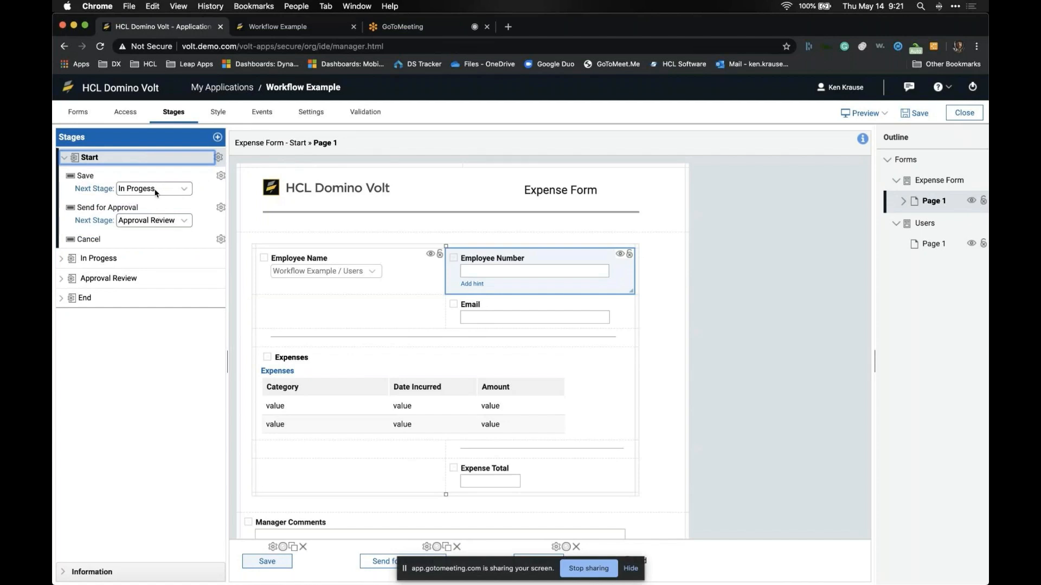
left_click(135, 257)
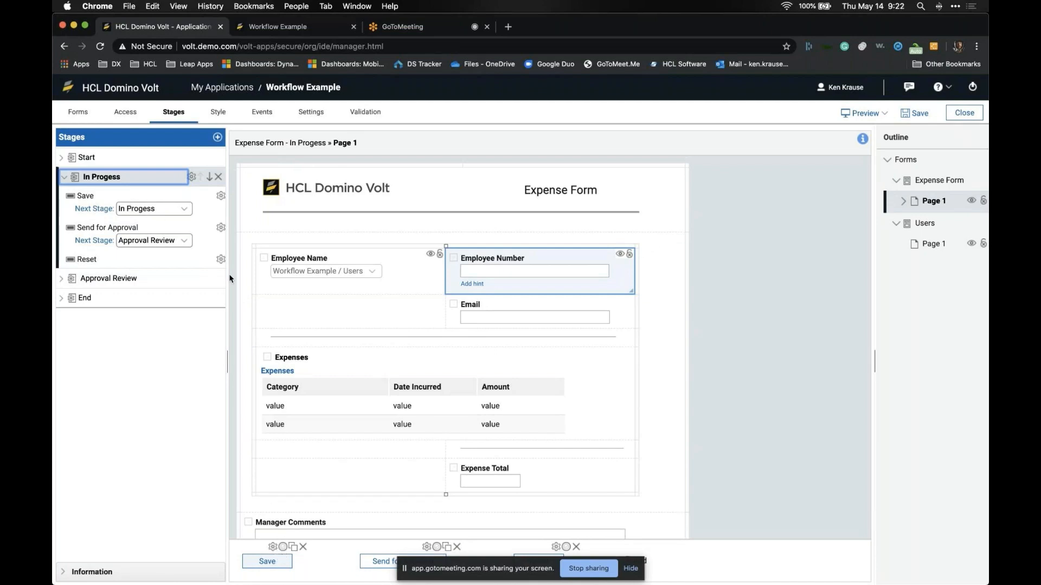
Step: Retitle the In Progess stage's Save action to 'update'
left_click(221, 195)
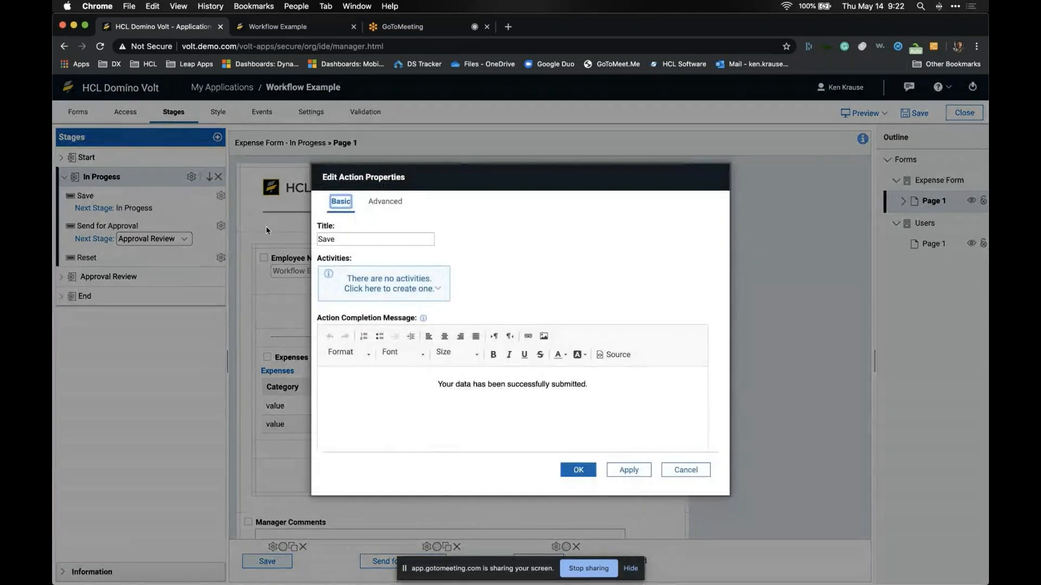
double_click(345, 240)
type("upda")
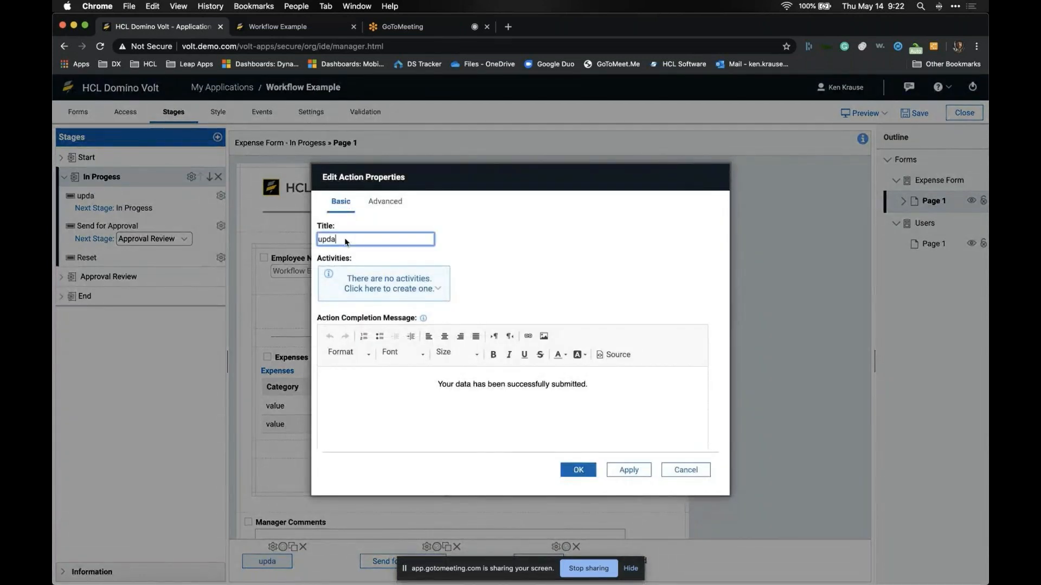
type("te")
left_click(574, 467)
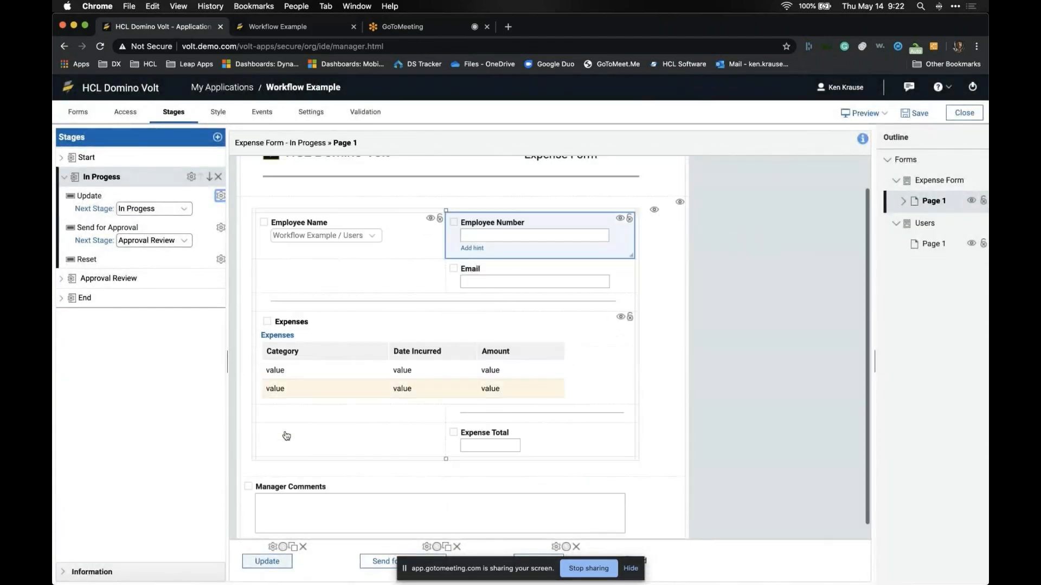
scroll(284, 431, "down", 1)
Step: Fix the stage name from 'In Progess' to 'In Progress'
left_click(141, 154)
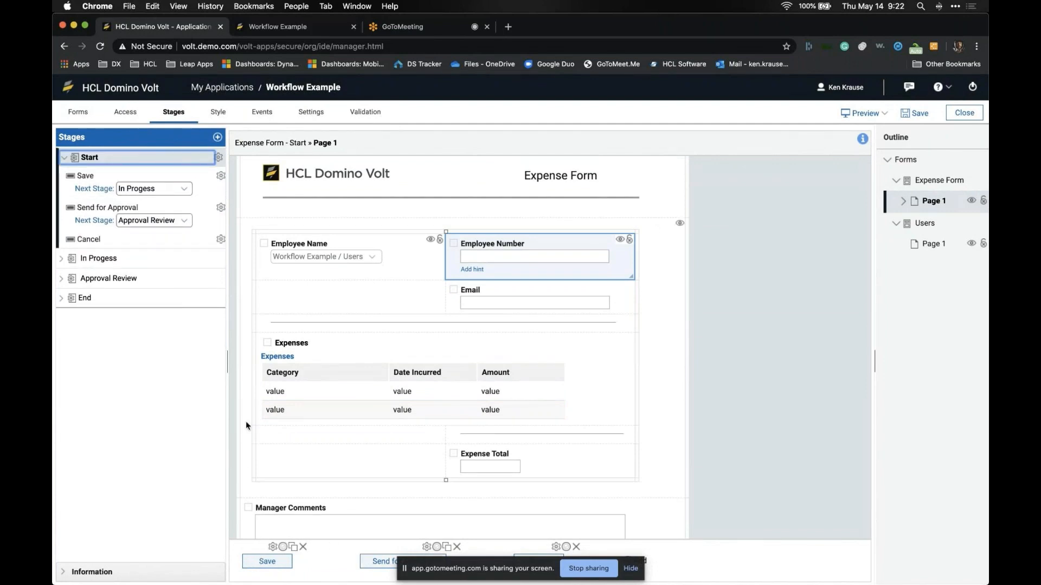
left_click(135, 258)
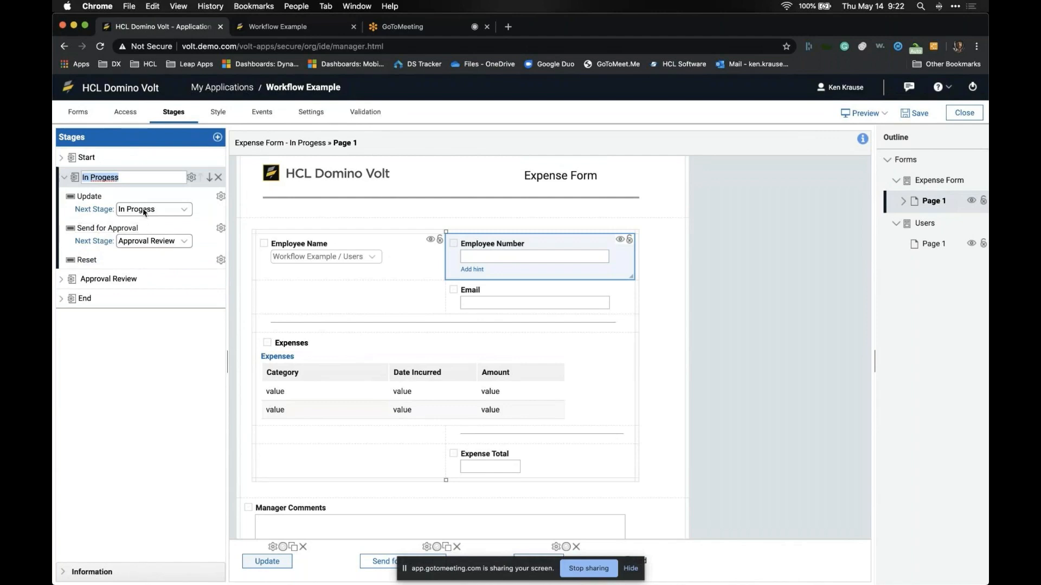
left_click(107, 179)
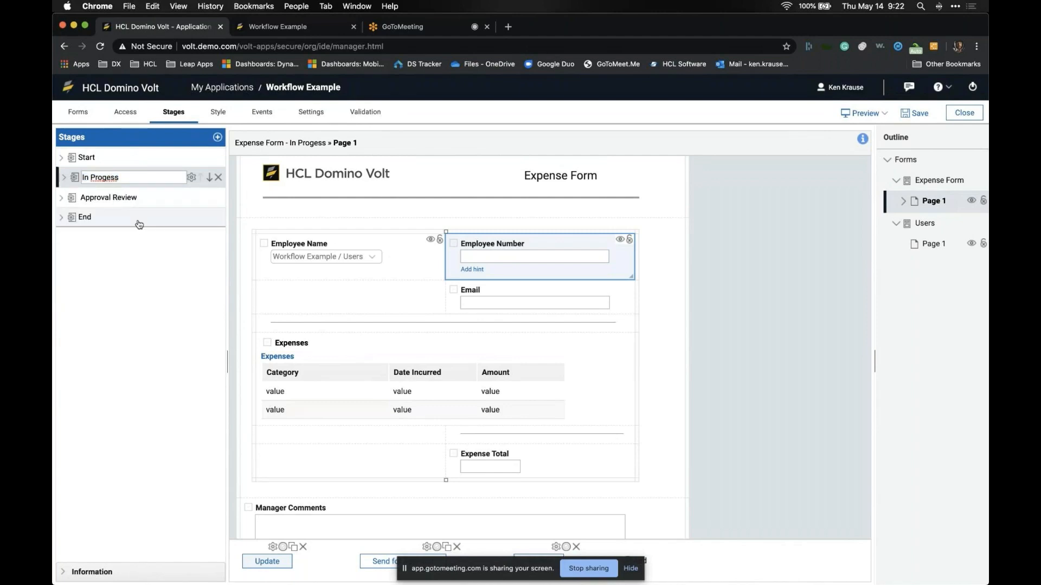
type("r")
key("Return")
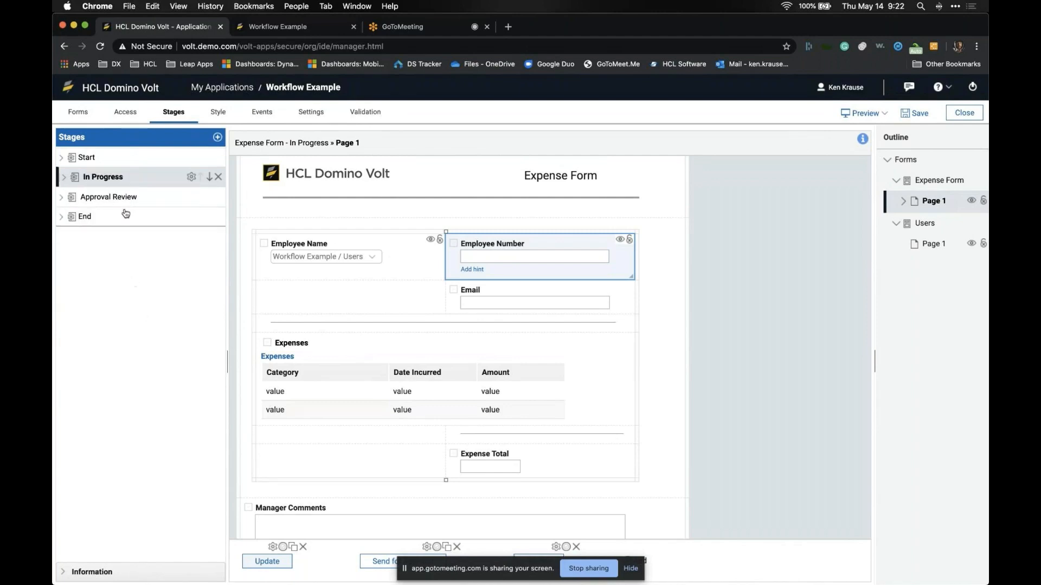
left_click(126, 178)
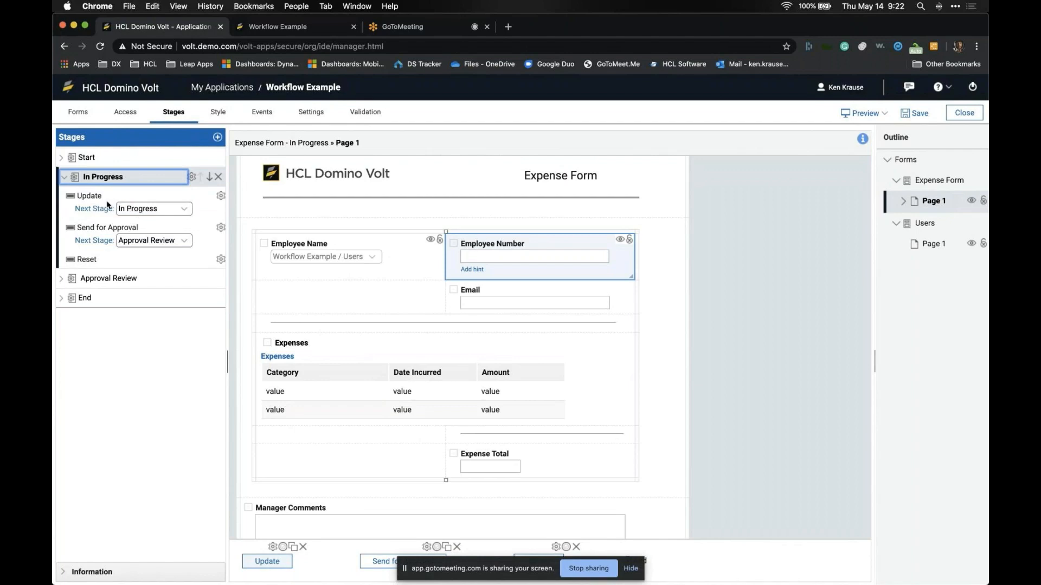
Step: Rename the Approval Review stage's Submit action to Approve
left_click(133, 278)
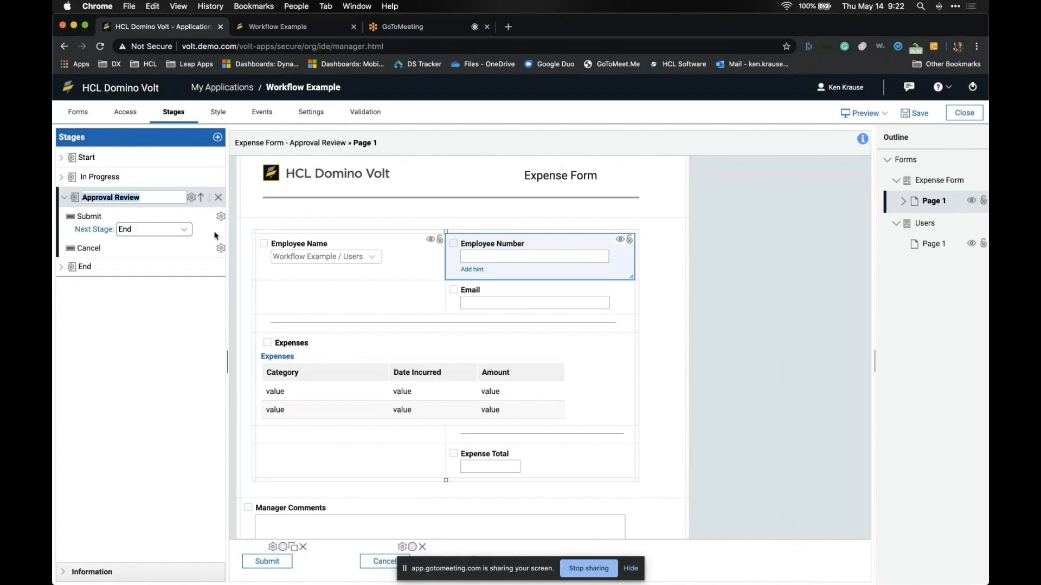
left_click(220, 216)
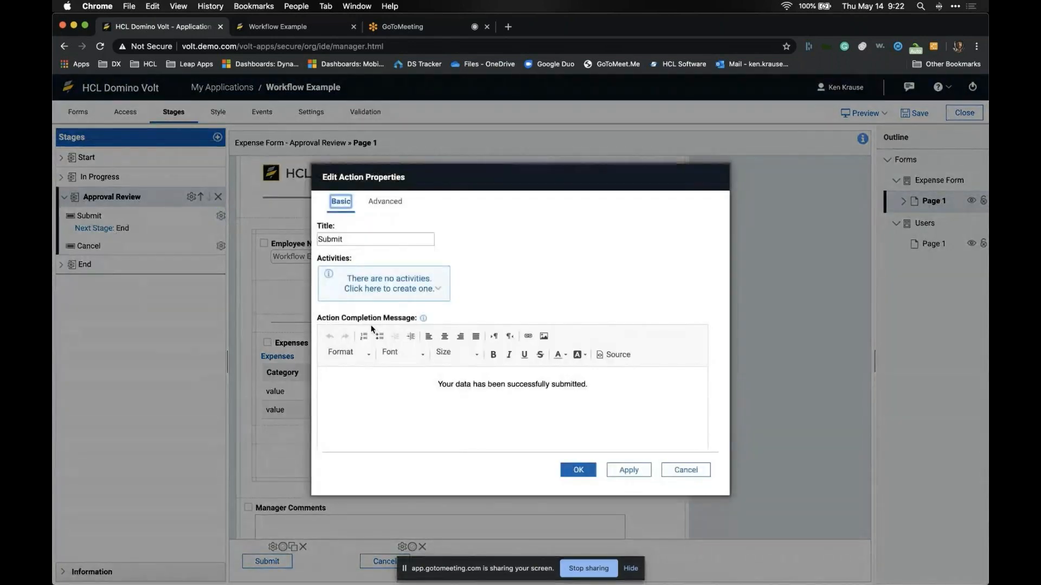
double_click(358, 240)
type("Approve")
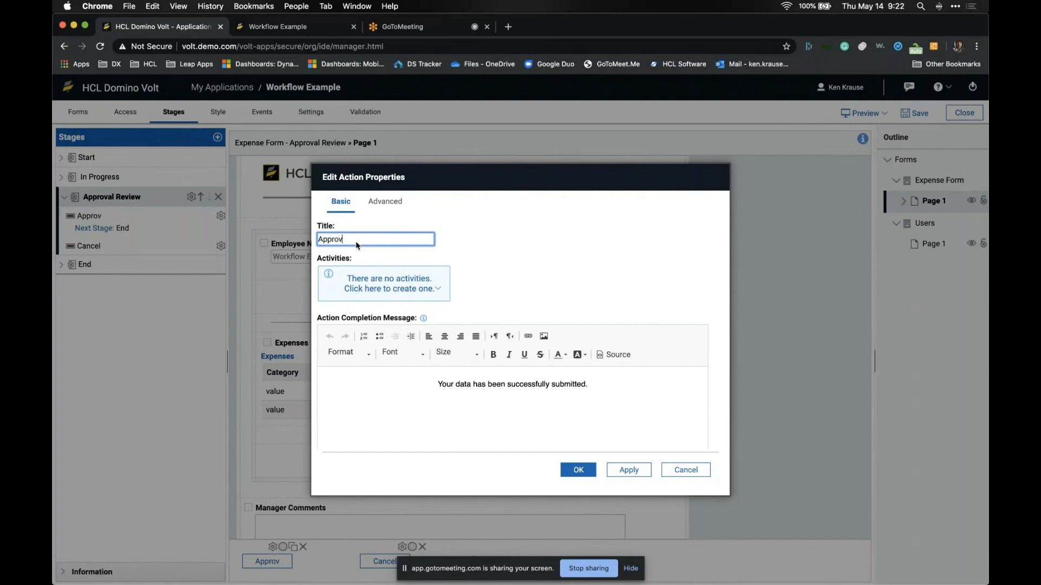
left_click(576, 470)
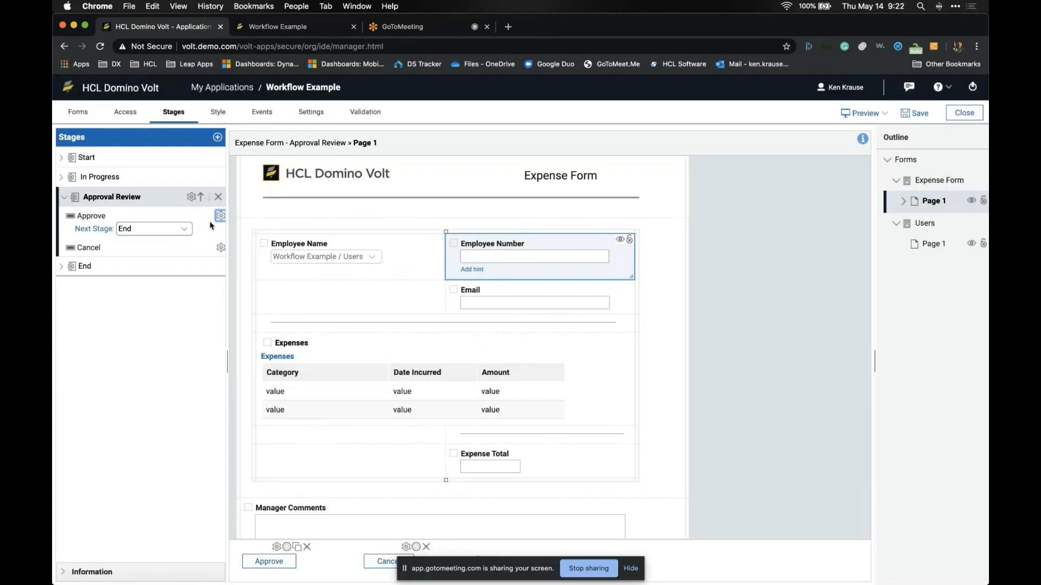
Step: Add a new action after Approve and title it Reject
left_click(191, 198)
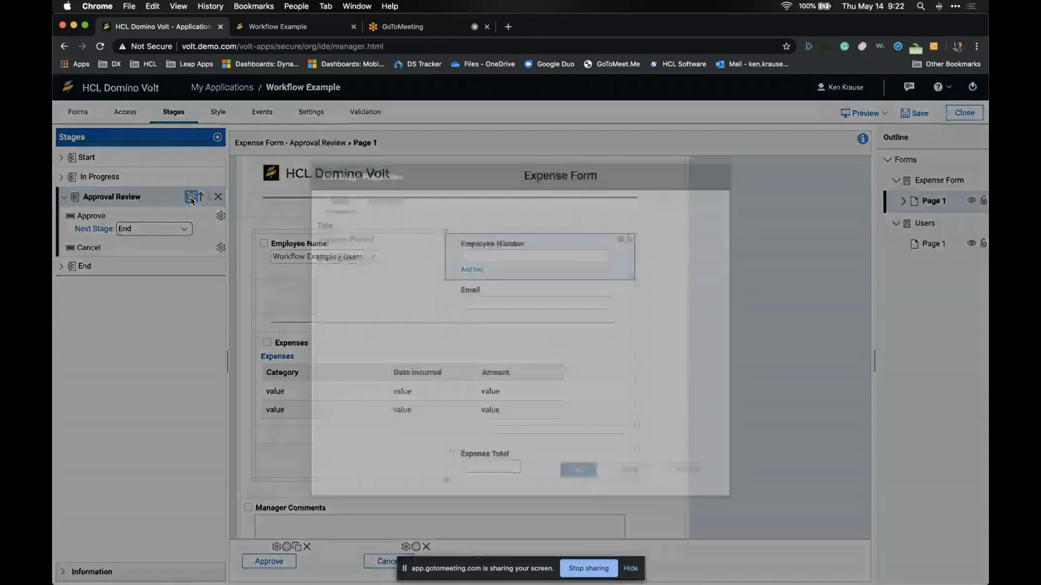
left_click(384, 202)
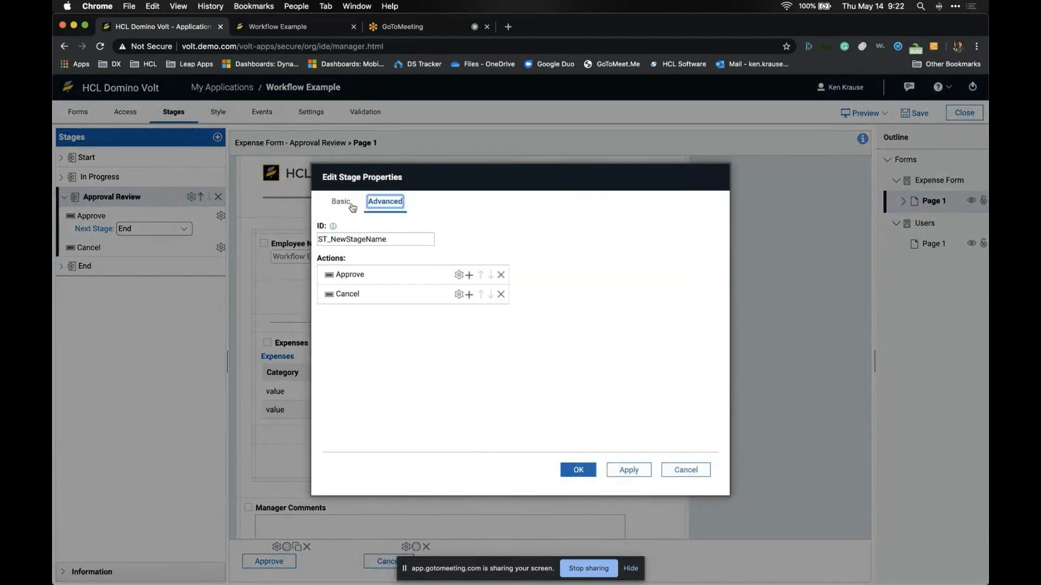
left_click(469, 276)
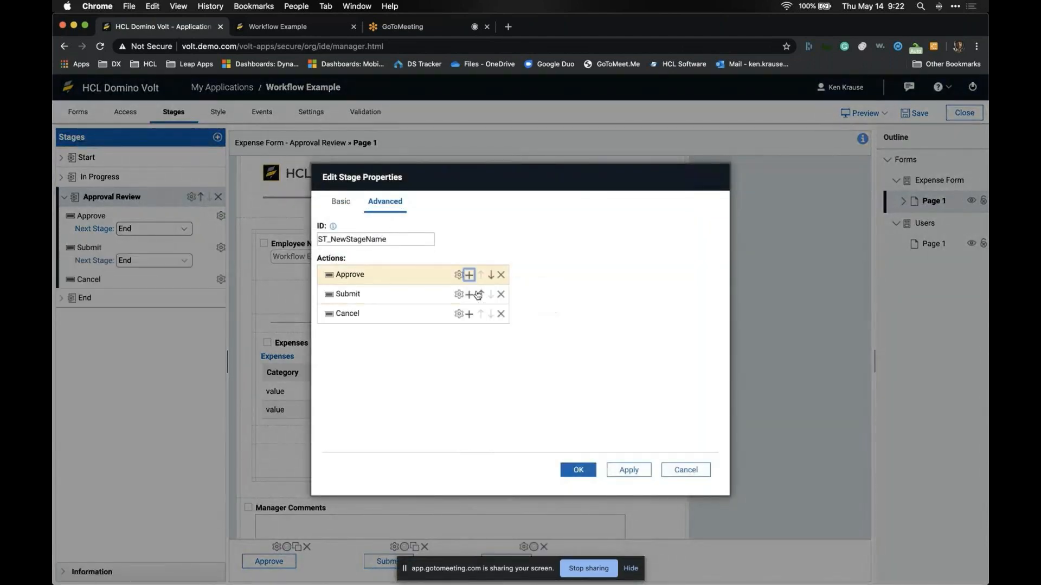
left_click(458, 295)
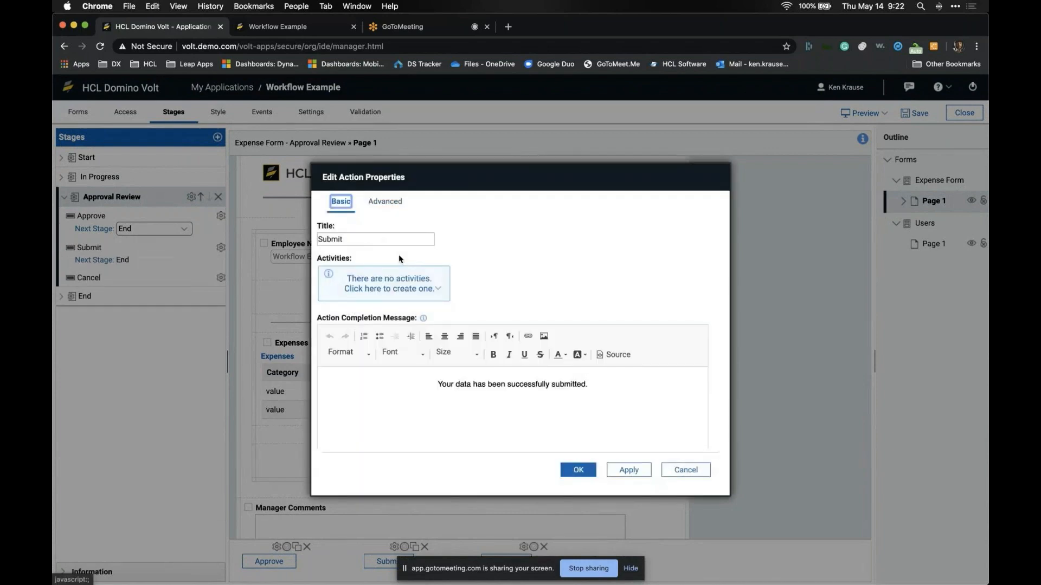
double_click(384, 240)
type("Reject")
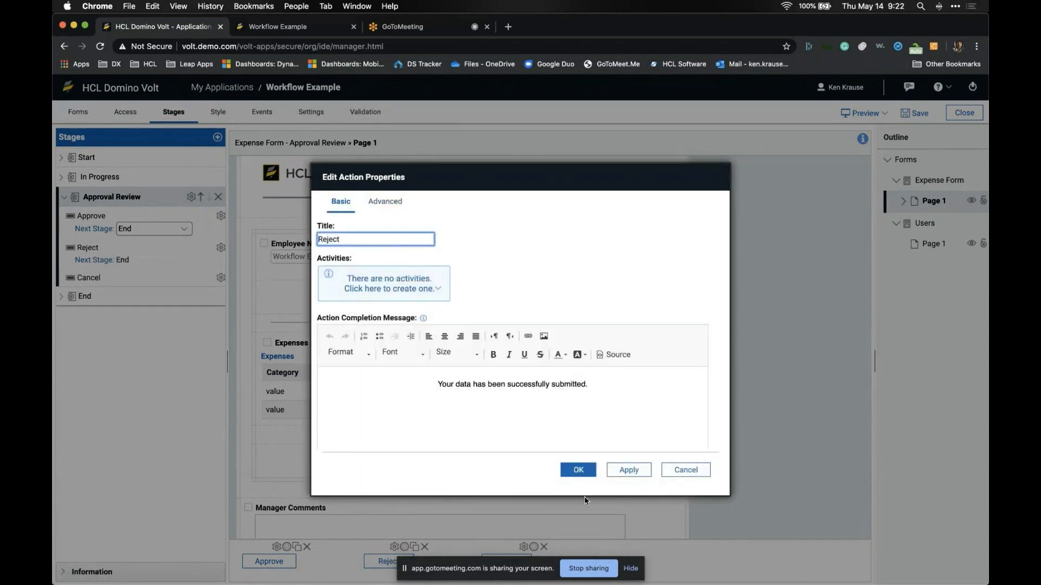
left_click(578, 470)
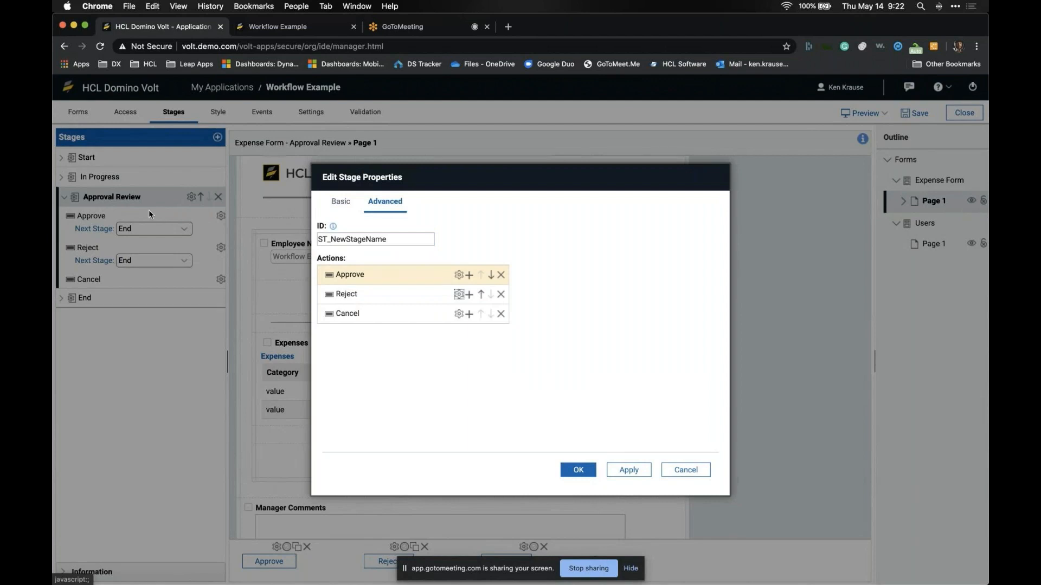
left_click(576, 471)
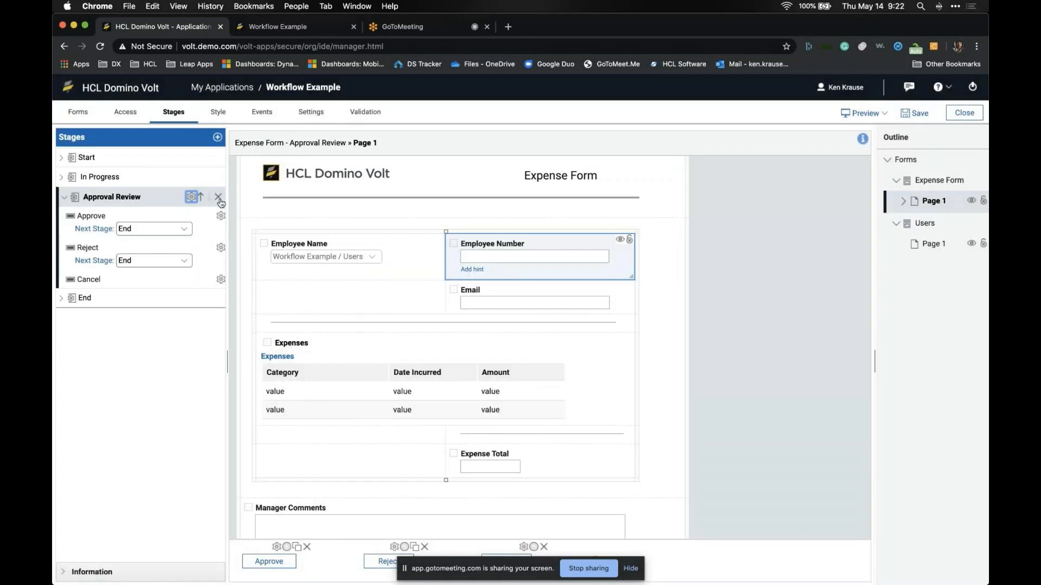
Step: Route the Reject action back to In Progress and review the stages' actions
left_click(178, 260)
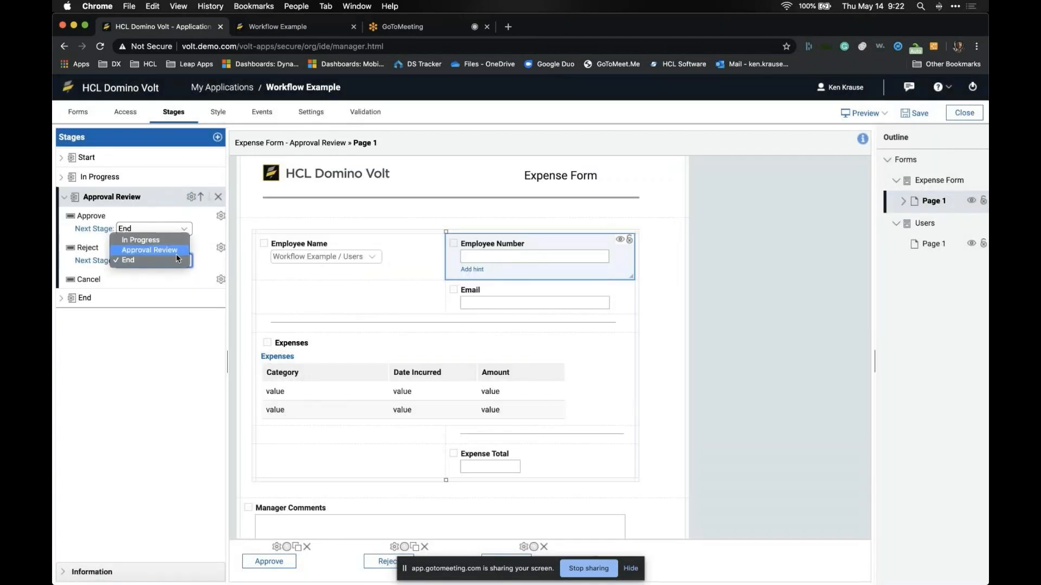
left_click(175, 245)
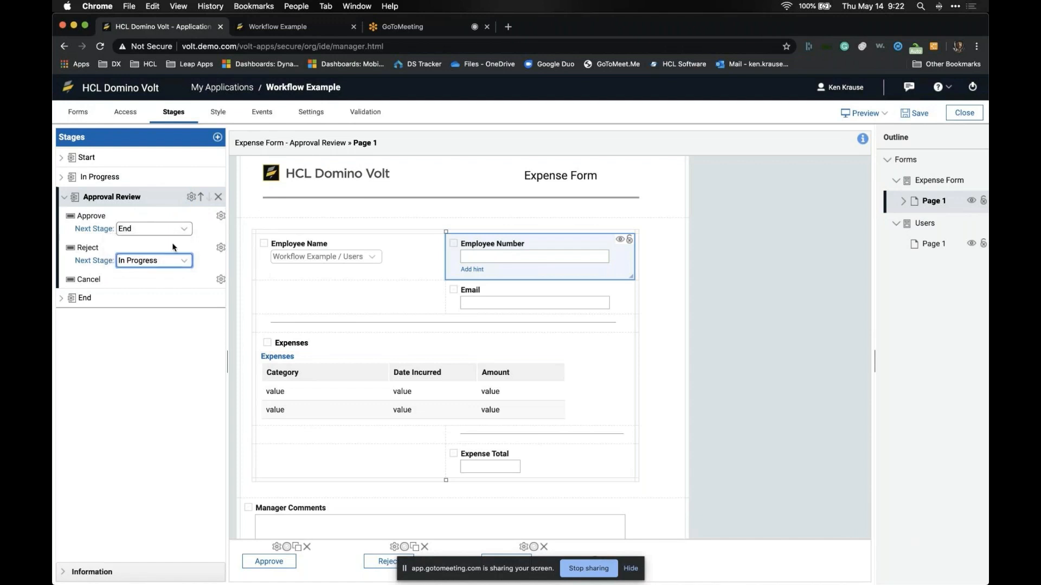
left_click(128, 180)
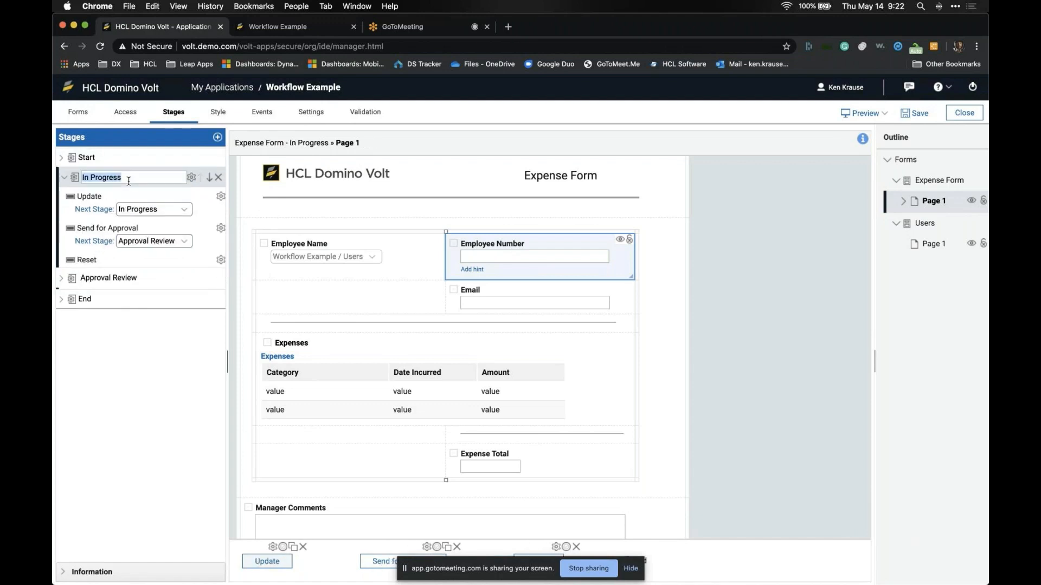
left_click(131, 164)
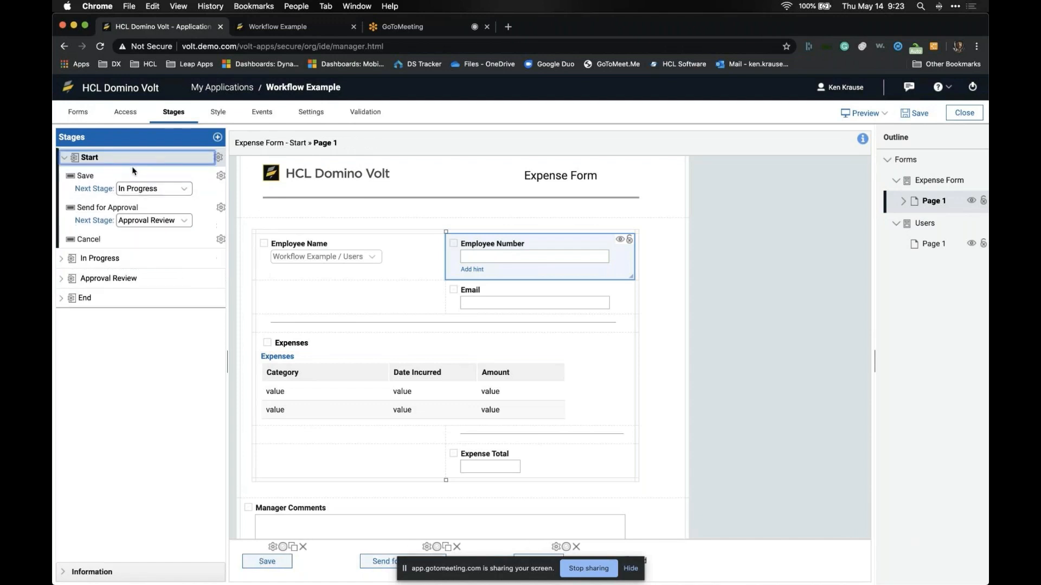
double_click(132, 258)
double_click(142, 277)
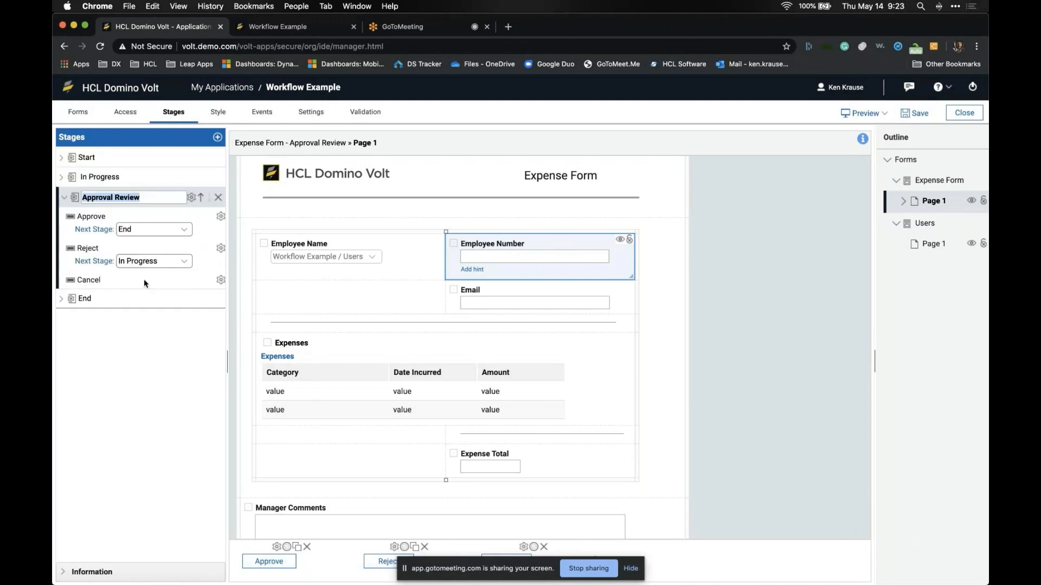
Step: Recheck Start and Approval Review, then advance the slideshow to the Stages slide
left_click(65, 197)
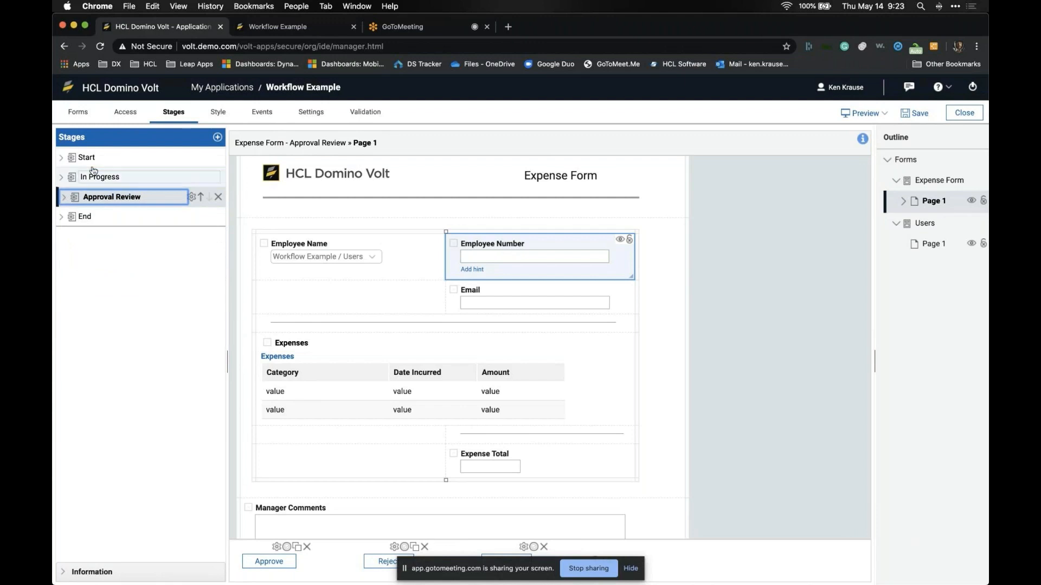
left_click(108, 158)
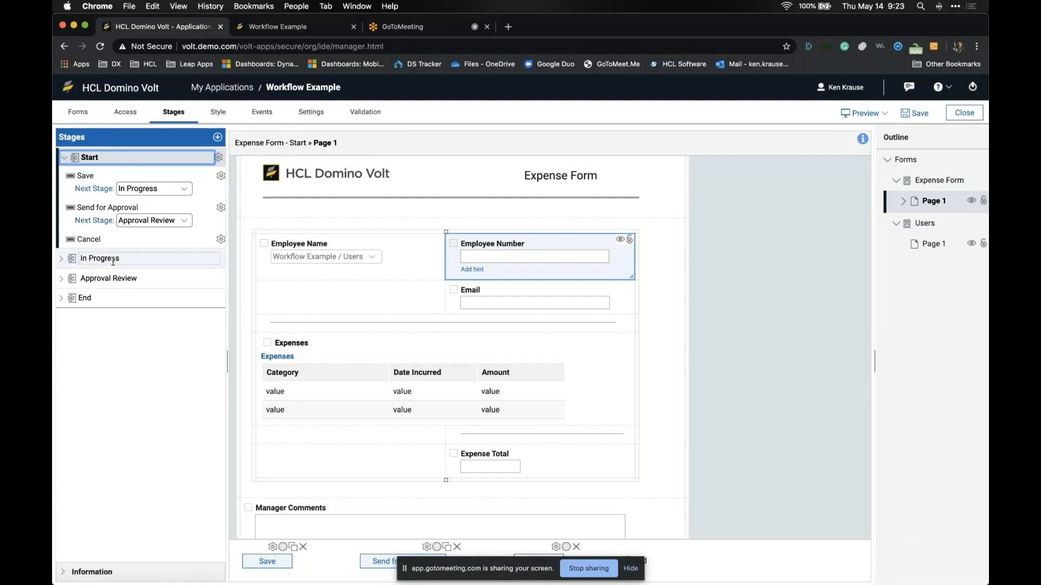
left_click(117, 279)
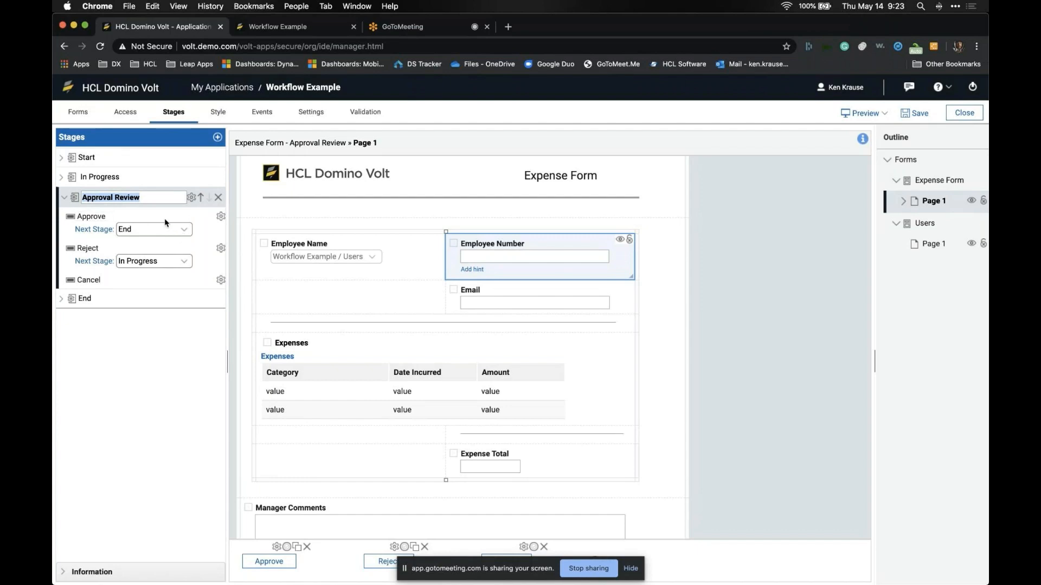
key("super+Tab")
key("Right")
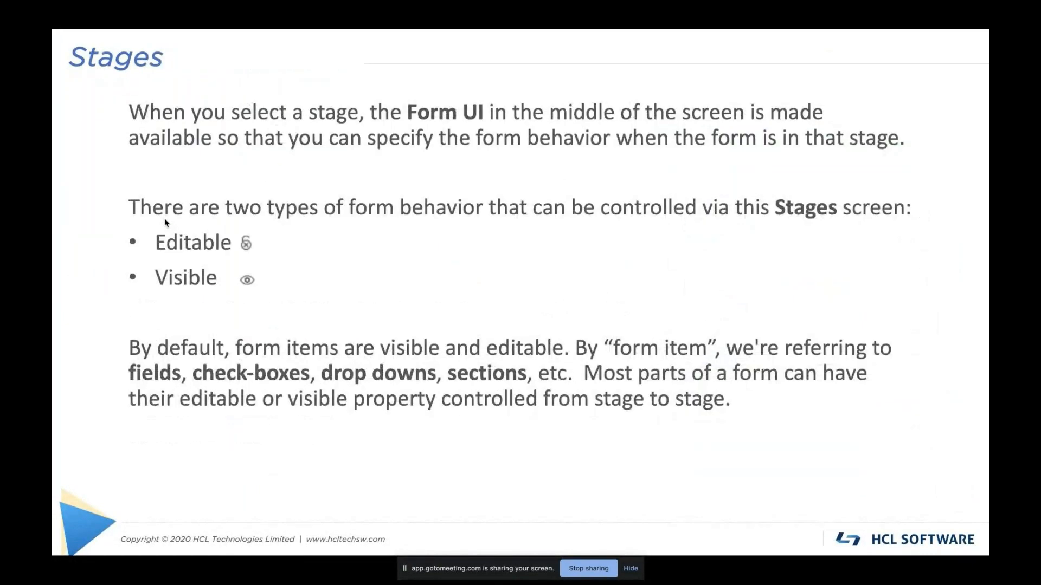
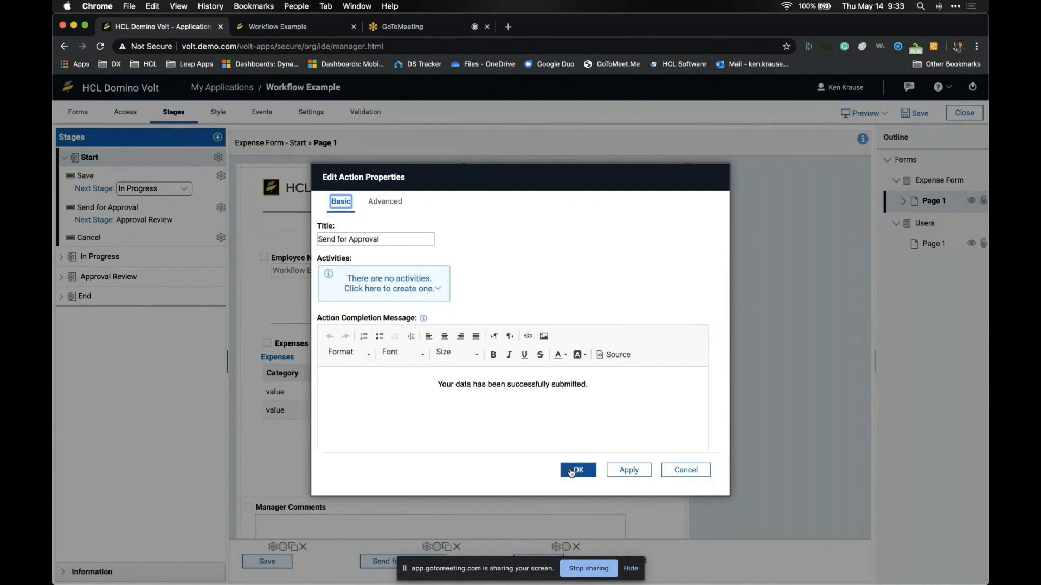
Step: Add a Send an Email activity to the Send for Approval action
left_click(577, 469)
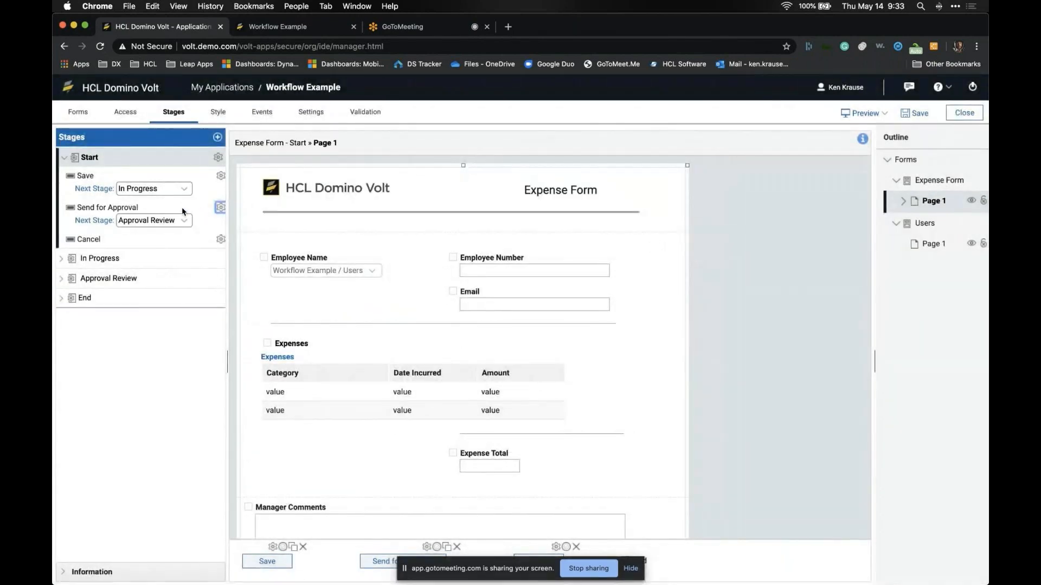
left_click(427, 548)
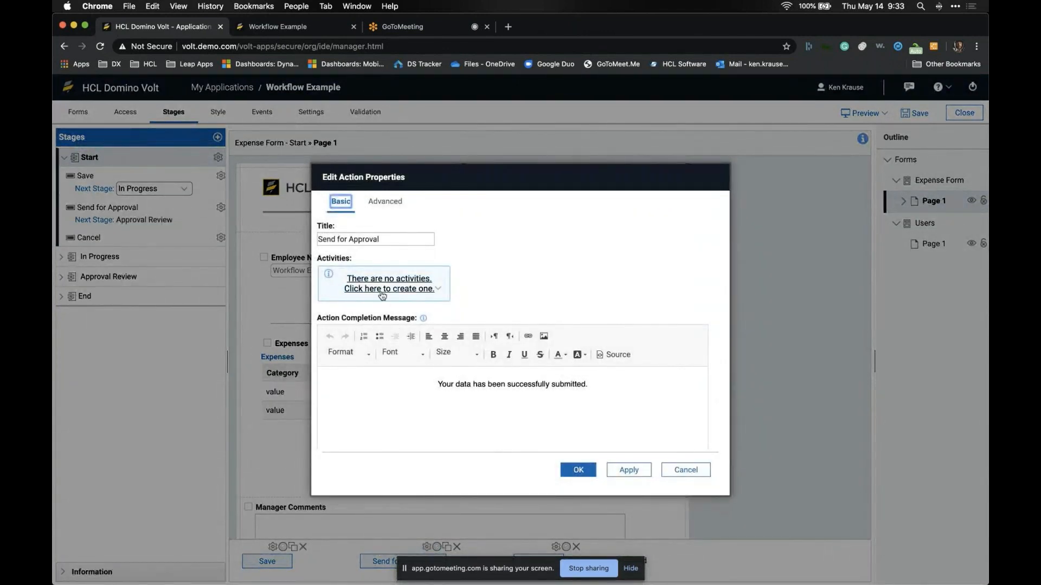
left_click(384, 207)
left_click(350, 204)
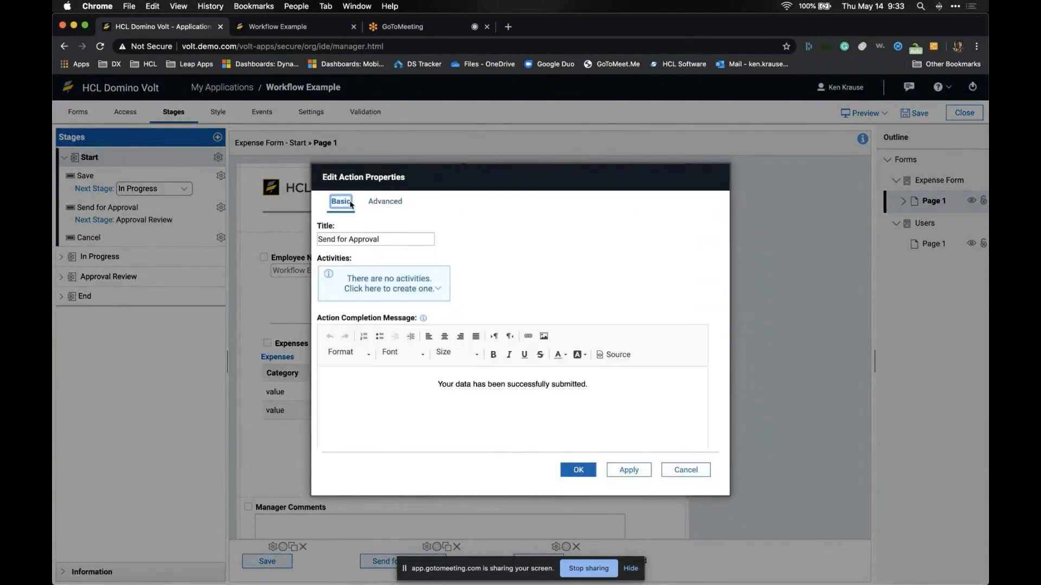
left_click(410, 290)
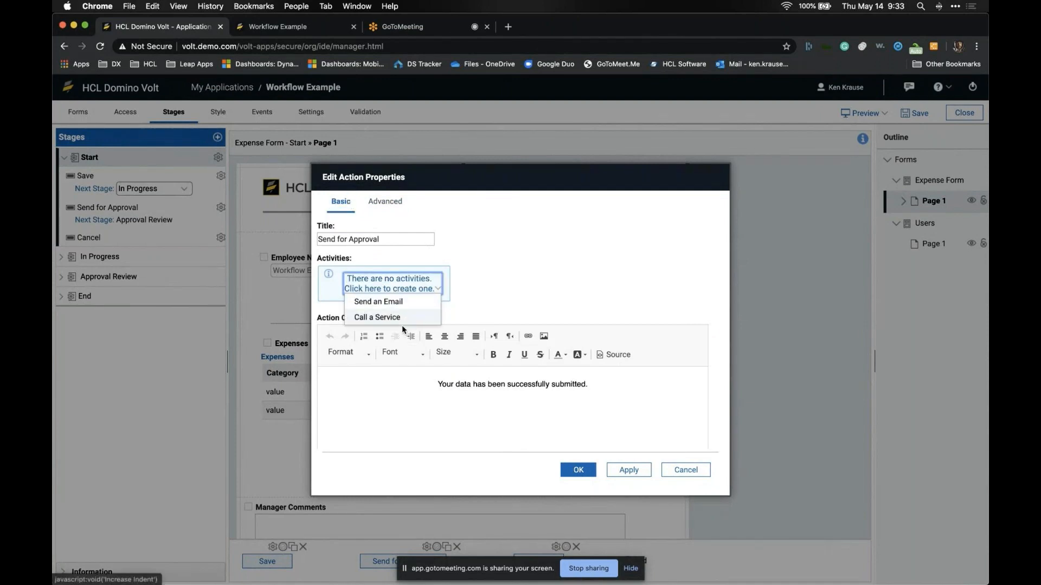
left_click(407, 305)
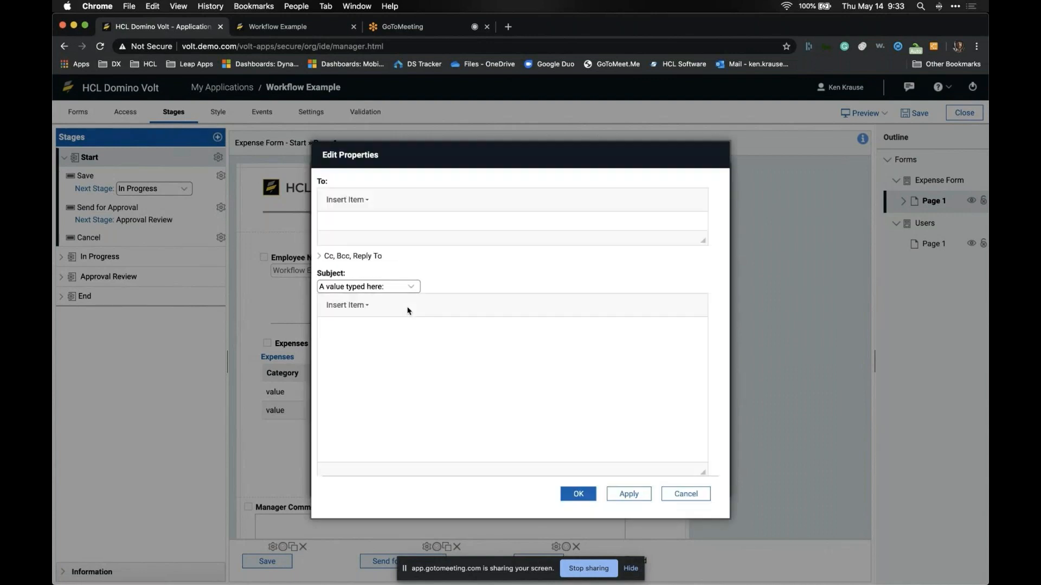
Step: Address the email to the recipient's fixed e-mail address instead of the {Email} field
left_click(367, 200)
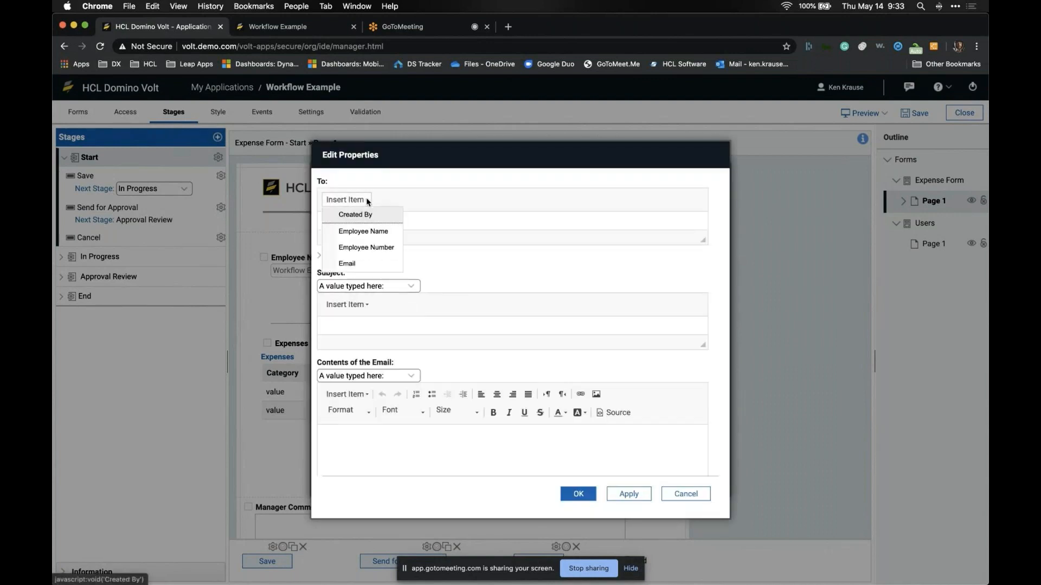
left_click(364, 263)
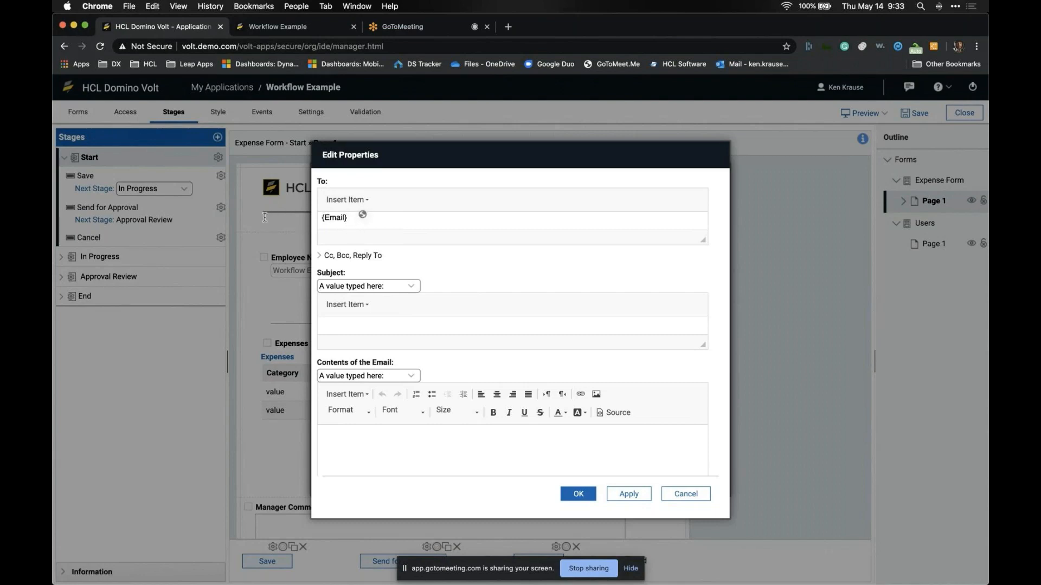
left_click(346, 219)
key("BackSpace")
left_click(366, 305)
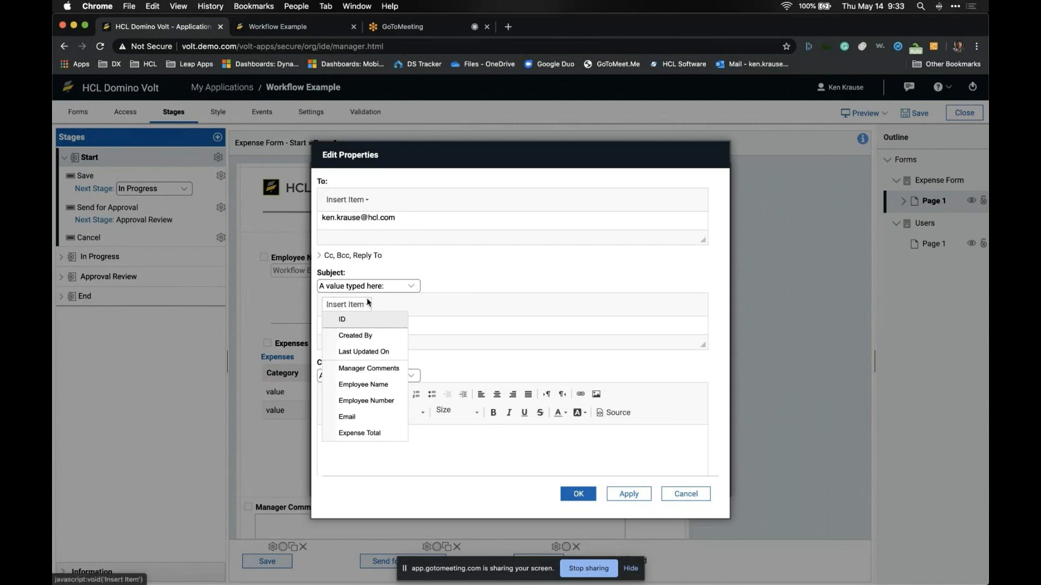
Step: Make the email subject read '{Employee Name} has submitted an expense report', fixing typos
left_click(375, 384)
type("has sub")
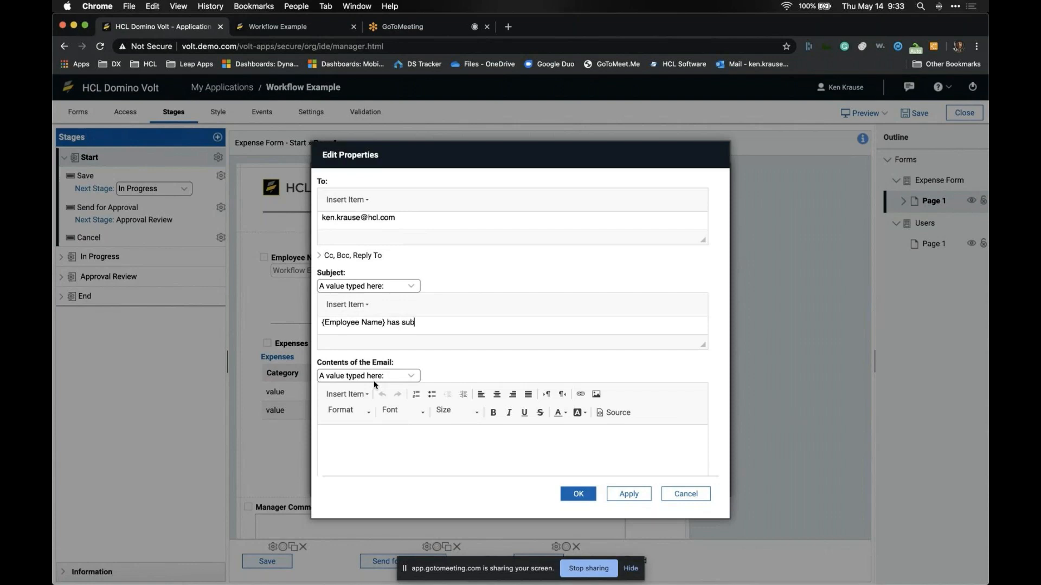
type("mitted an expense rpo")
key("BackSpace")
key("BackSpace")
type("epo")
key("BackSpace")
key("BackSpace")
type("p")
key("Right")
key("Right")
key("Right")
key("Right")
key("Right")
key("Right")
type("e")
key("Right")
type("rt")
left_click(340, 444)
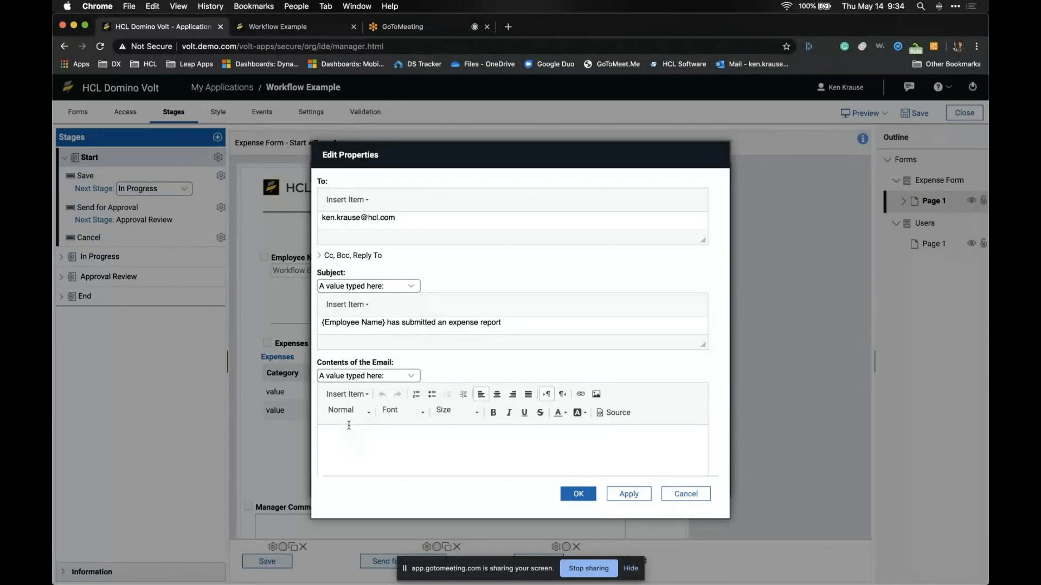
Step: Write the email body as '{Employee Name} has submitted {Expense Total}' using typed contents
left_click(412, 375)
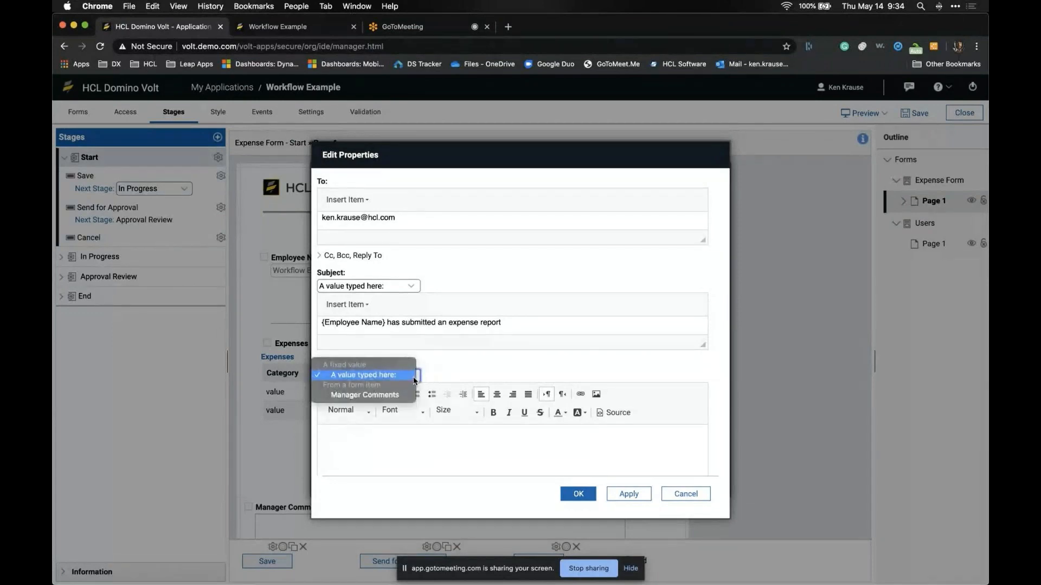
left_click(401, 394)
left_click(408, 377)
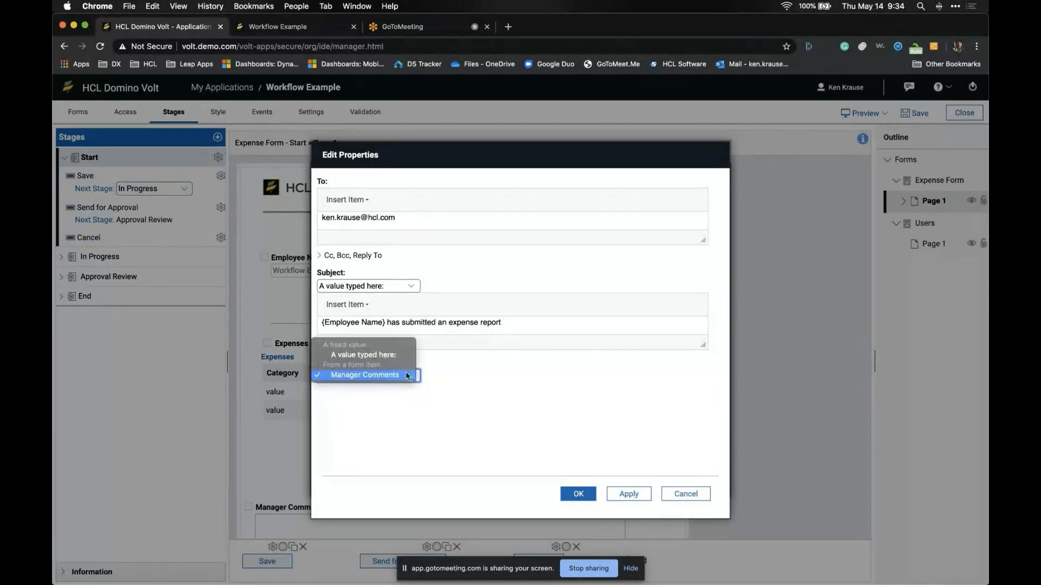
left_click(405, 356)
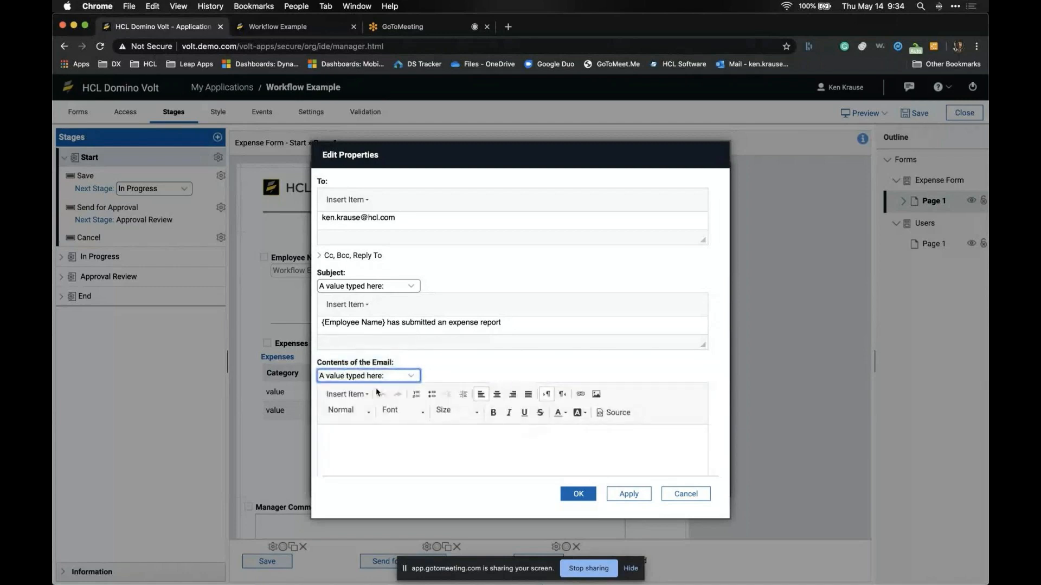
left_click(364, 395)
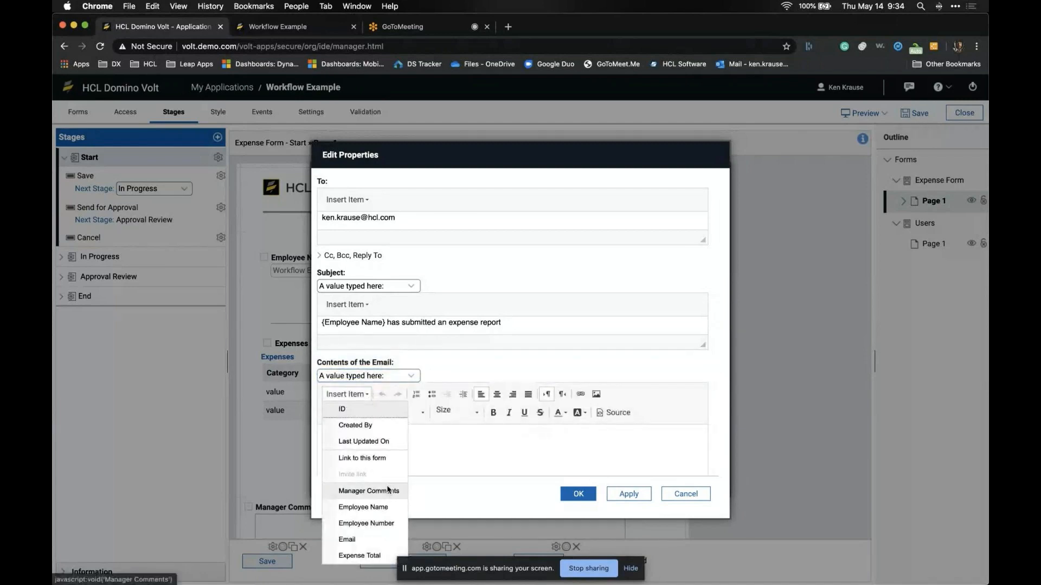
left_click(388, 508)
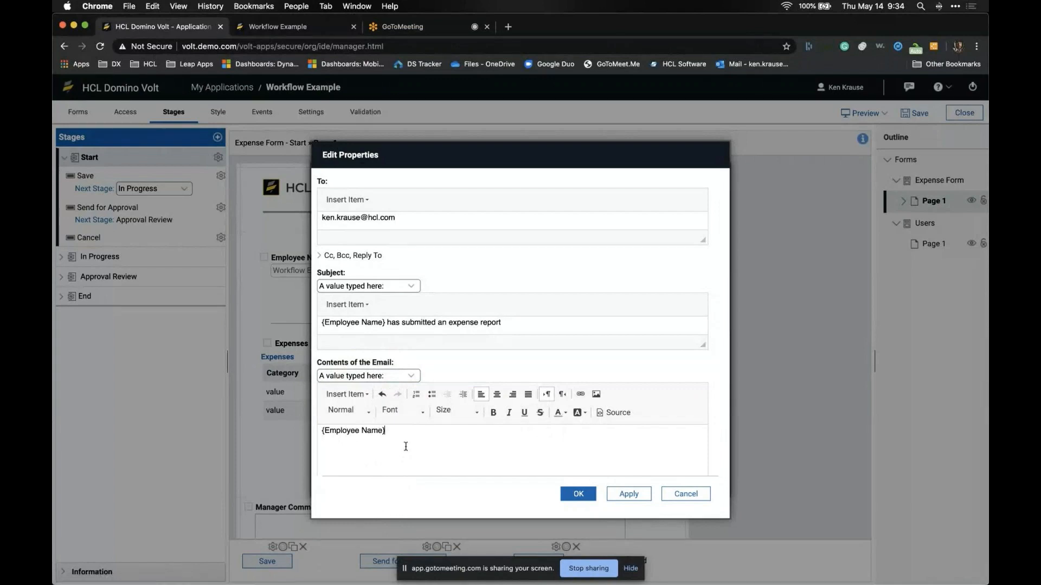
type("has submitted")
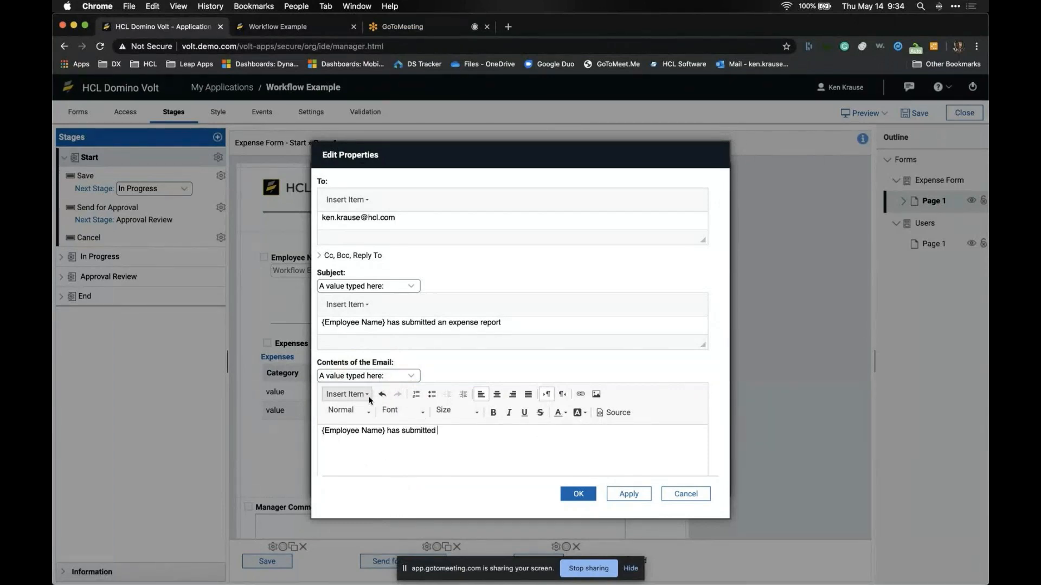
left_click(349, 394)
left_click(359, 555)
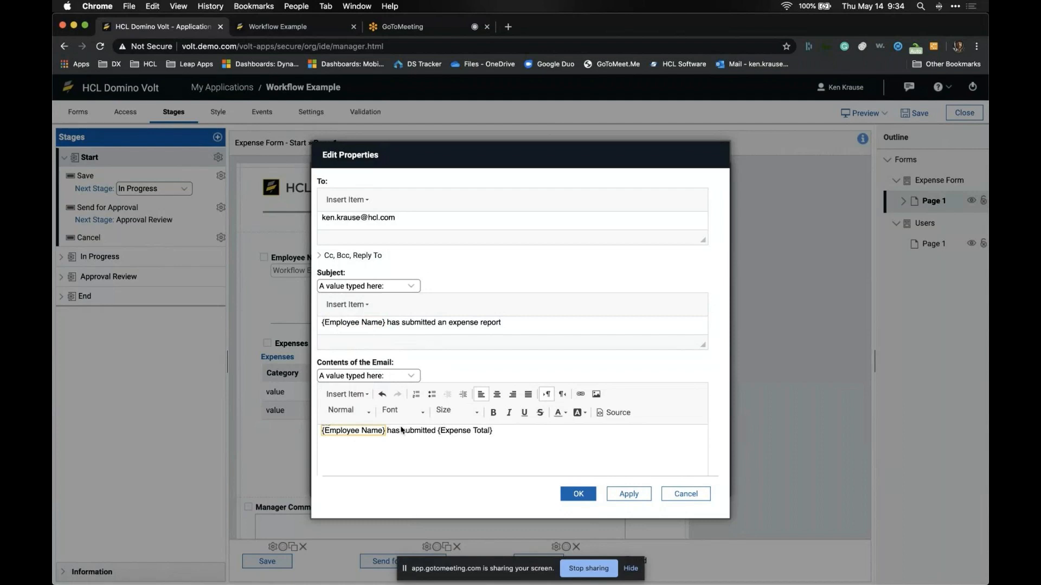
Step: Add {Link to this form} on a new line and confirm the email and action settings
left_click(514, 430)
key("Return")
key("Return")
left_click(366, 395)
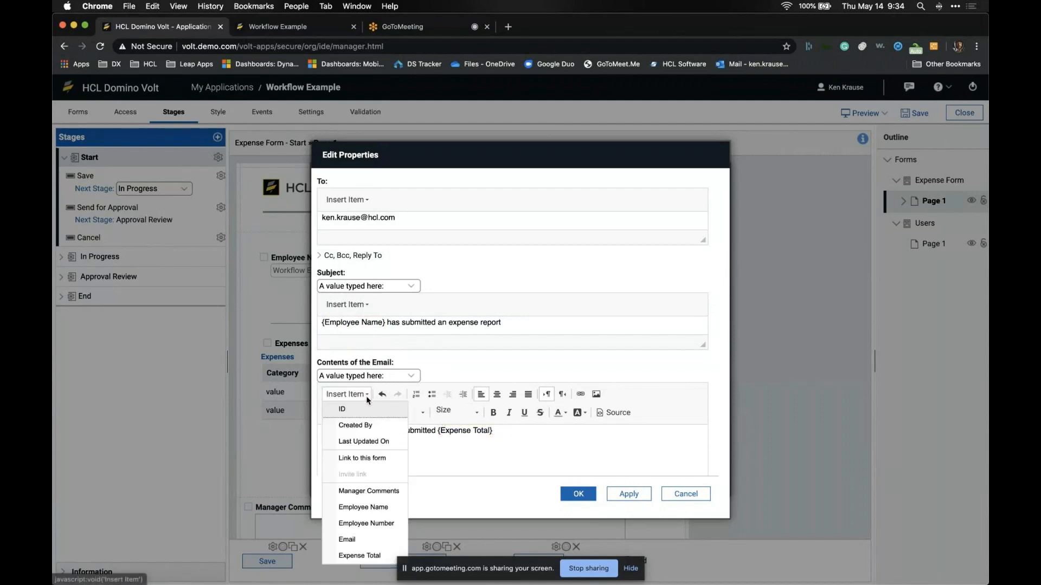
left_click(361, 458)
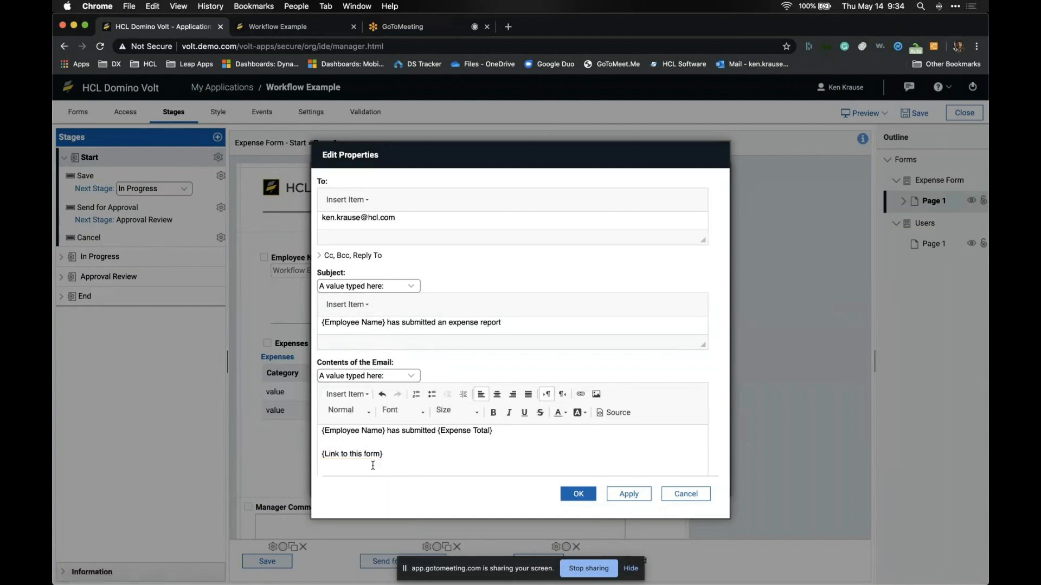
left_click(577, 496)
left_click(577, 467)
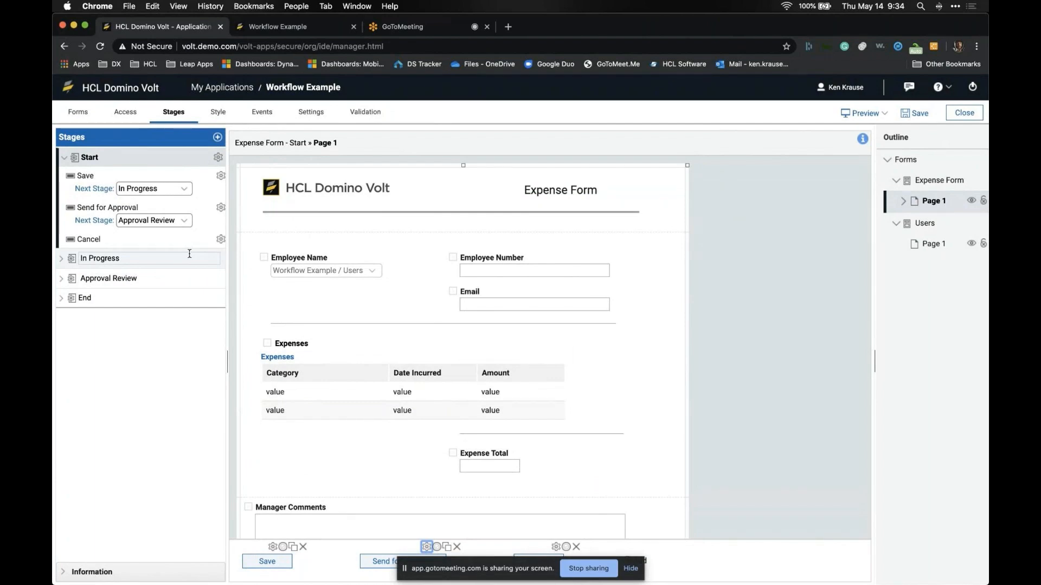
Step: Expand In Progress and Approval Review and view Reject's activity options without changes
left_click(167, 258)
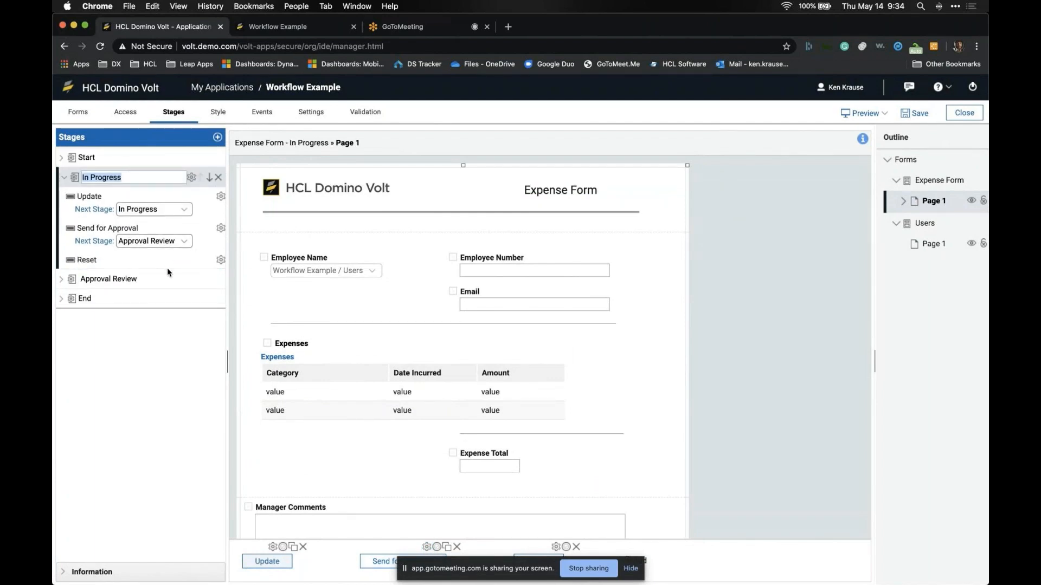
left_click(168, 277)
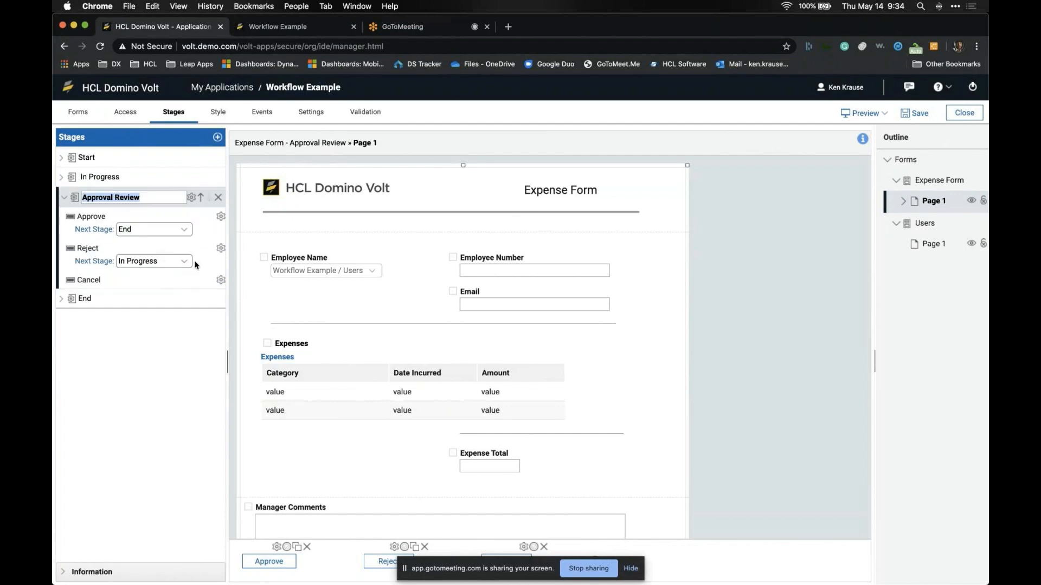
left_click(221, 248)
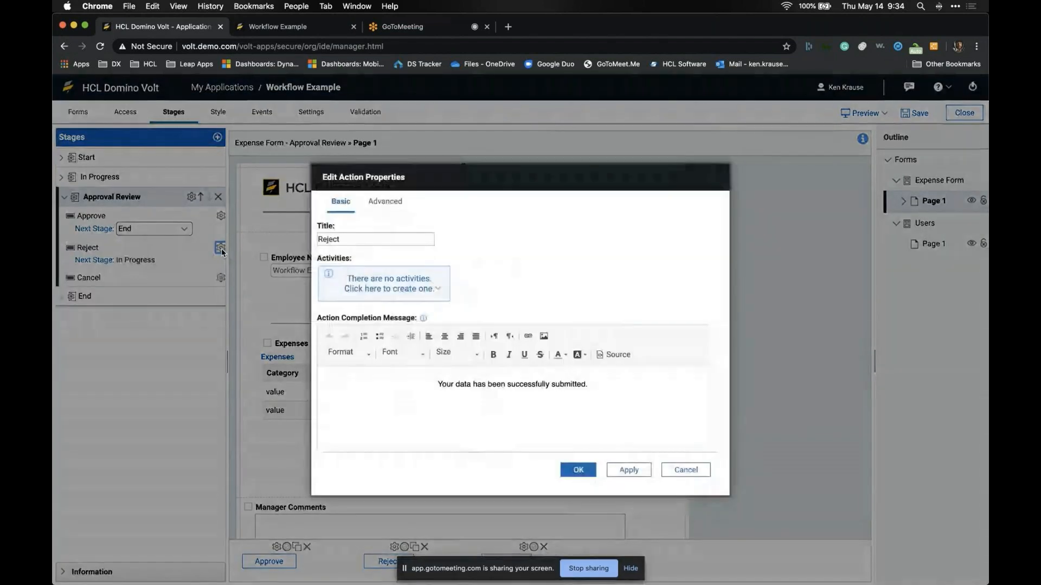
left_click(379, 290)
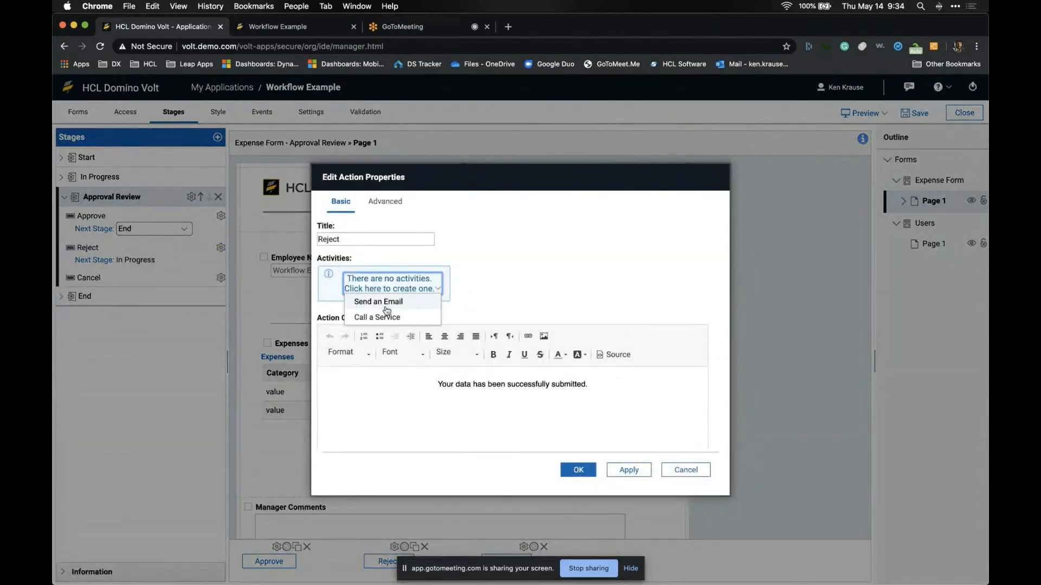
left_click(684, 470)
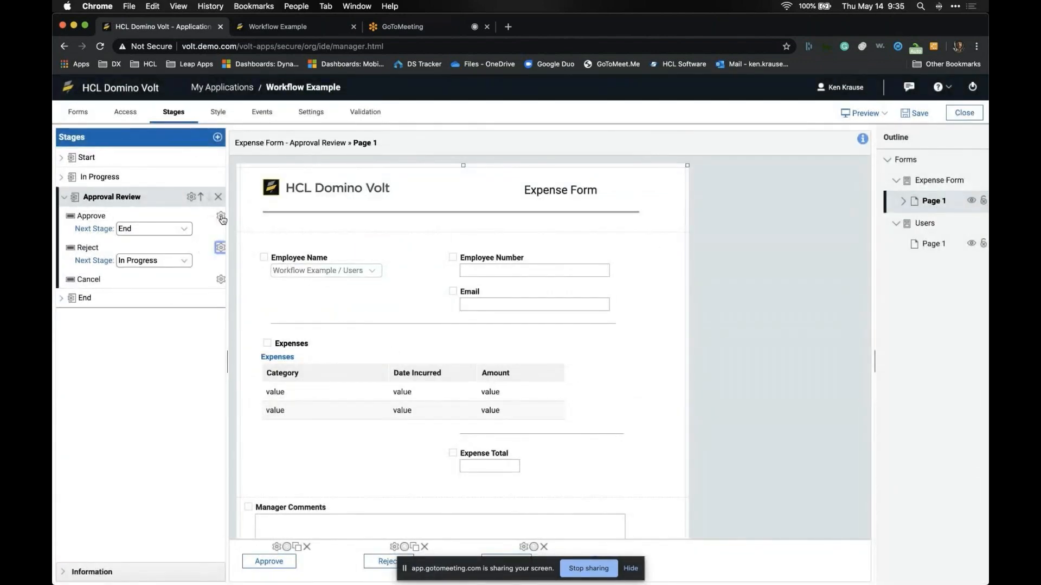
Step: Explore a Call a Service activity on Approve, discard it, and keep Approve unchanged
left_click(220, 216)
left_click(390, 290)
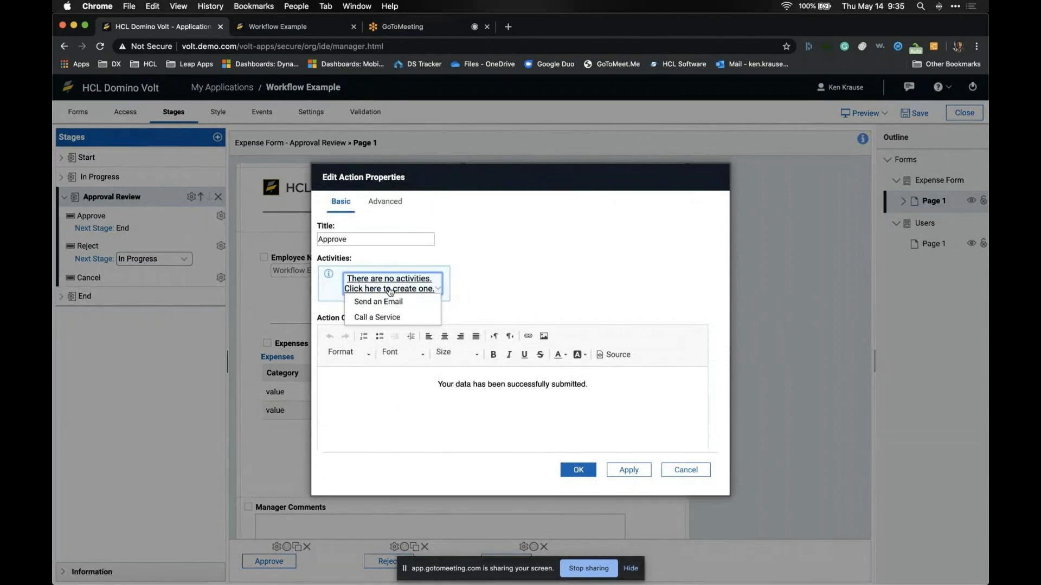
left_click(379, 317)
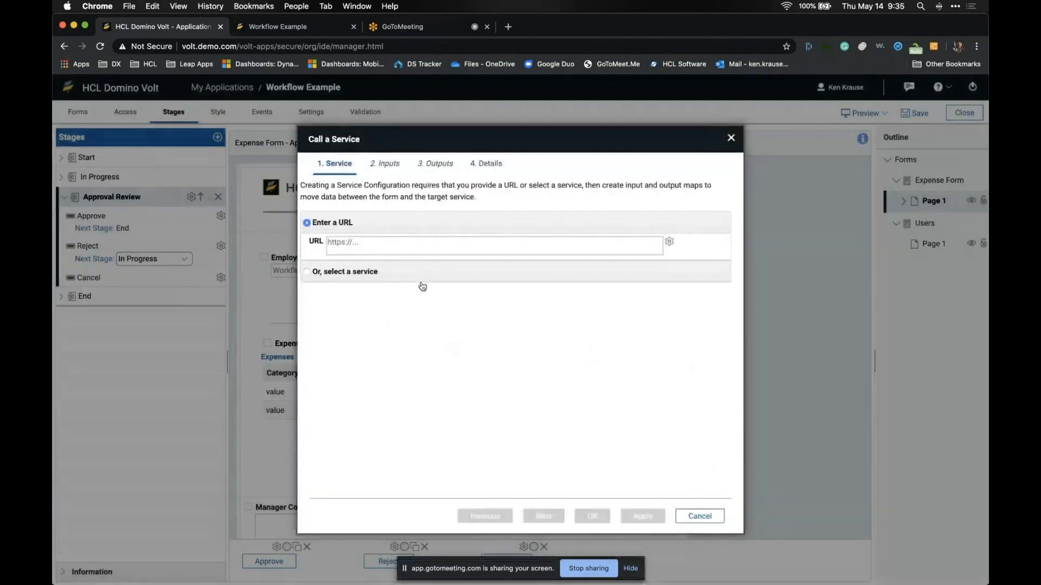
left_click(351, 279)
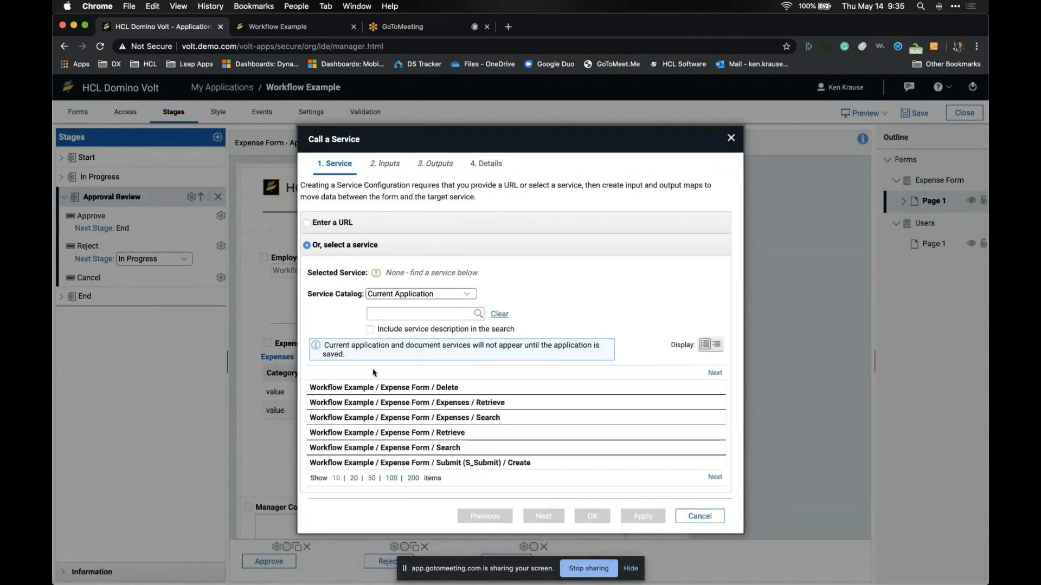
scroll(374, 384, "down", 3)
scroll(374, 385, "up", 3)
left_click(331, 222)
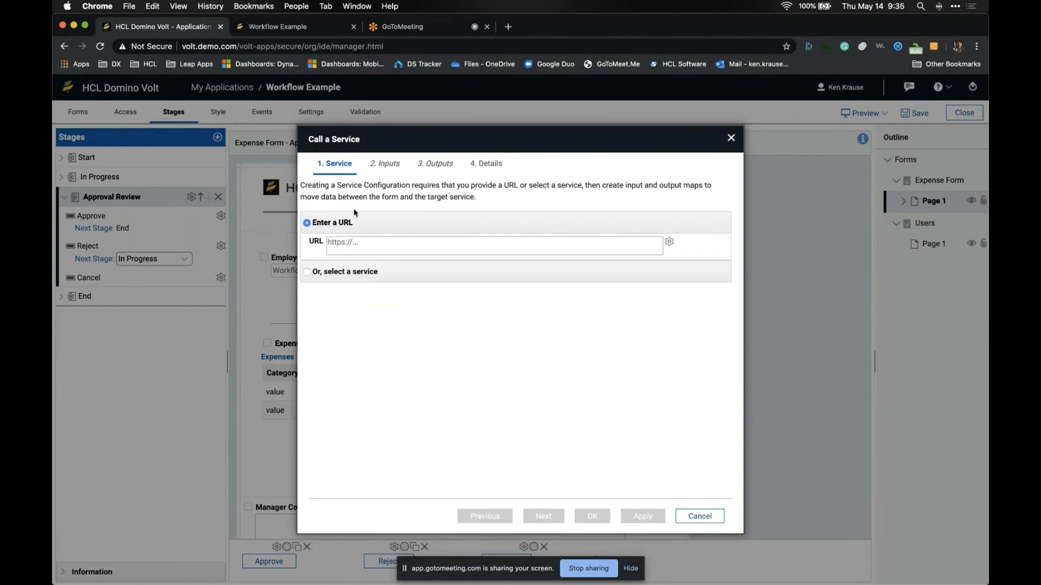
left_click(702, 517)
left_click(493, 367)
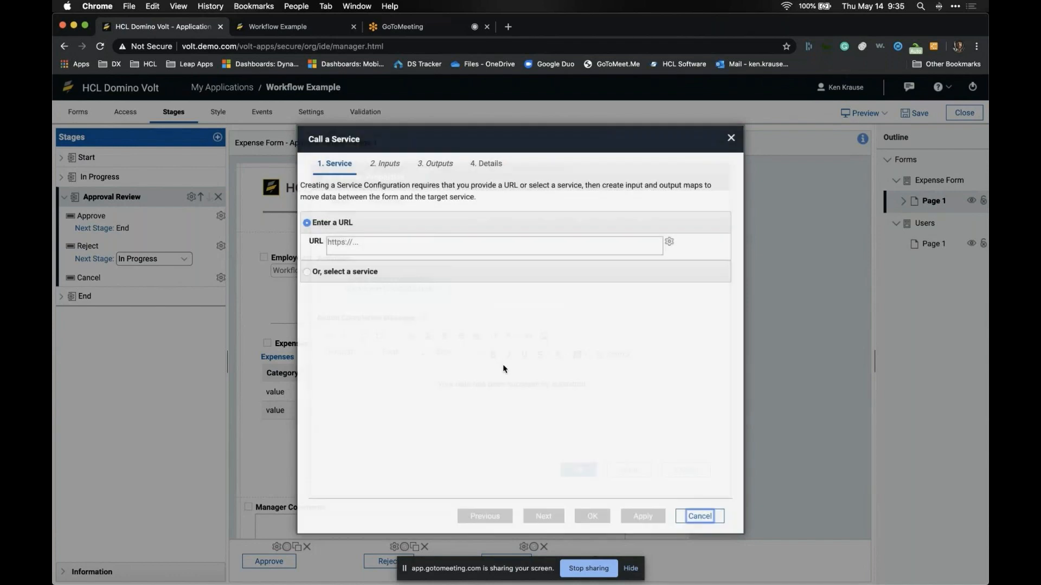
left_click(574, 470)
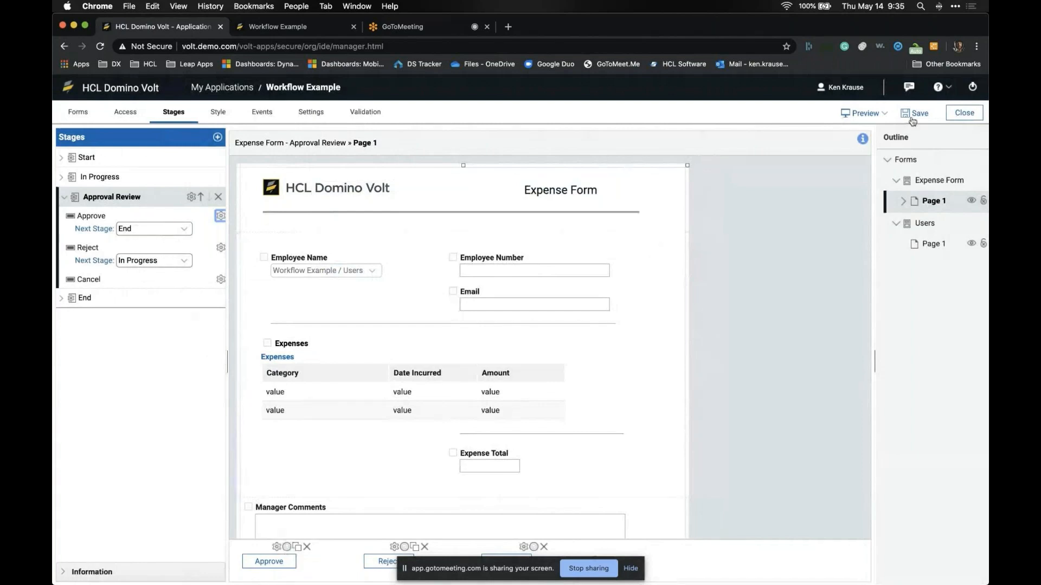
Step: Preview the Expense Form in a new browser tab
left_click(876, 117)
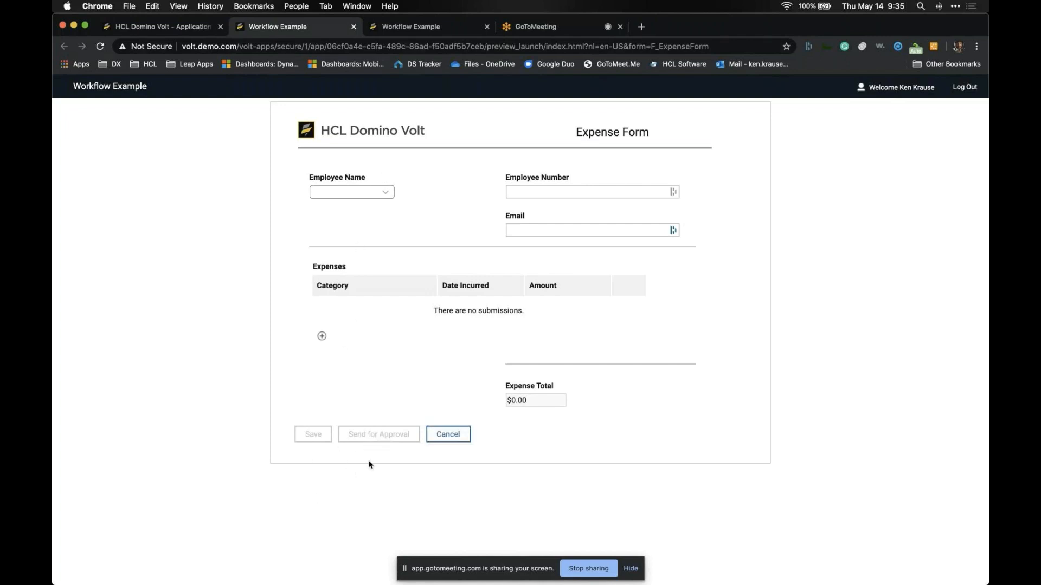
Step: Pick an employee in the Employee Name dropdown to auto-fill details, then cancel the form
left_click(383, 193)
left_click(382, 201)
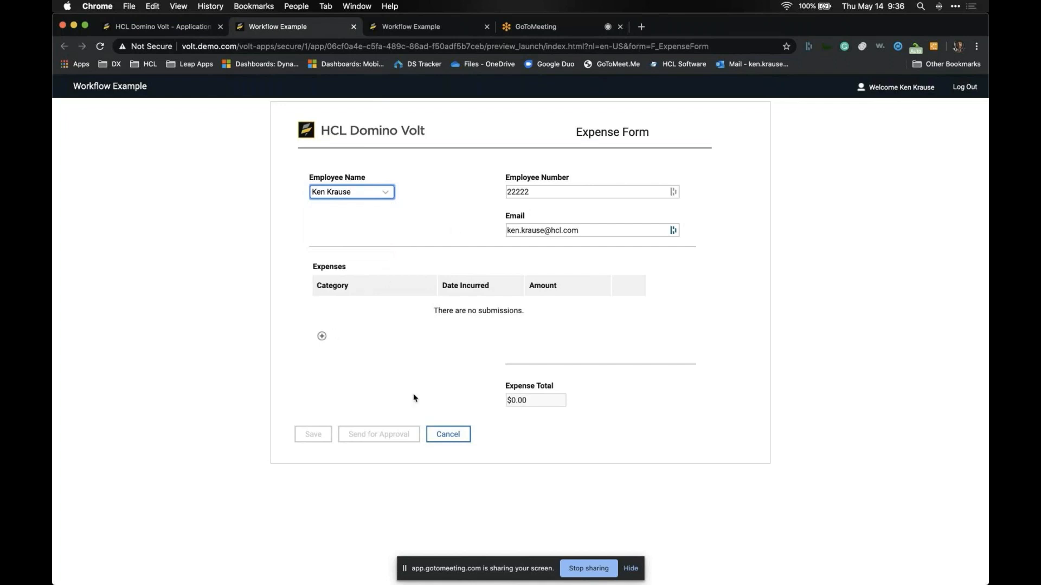
left_click(458, 439)
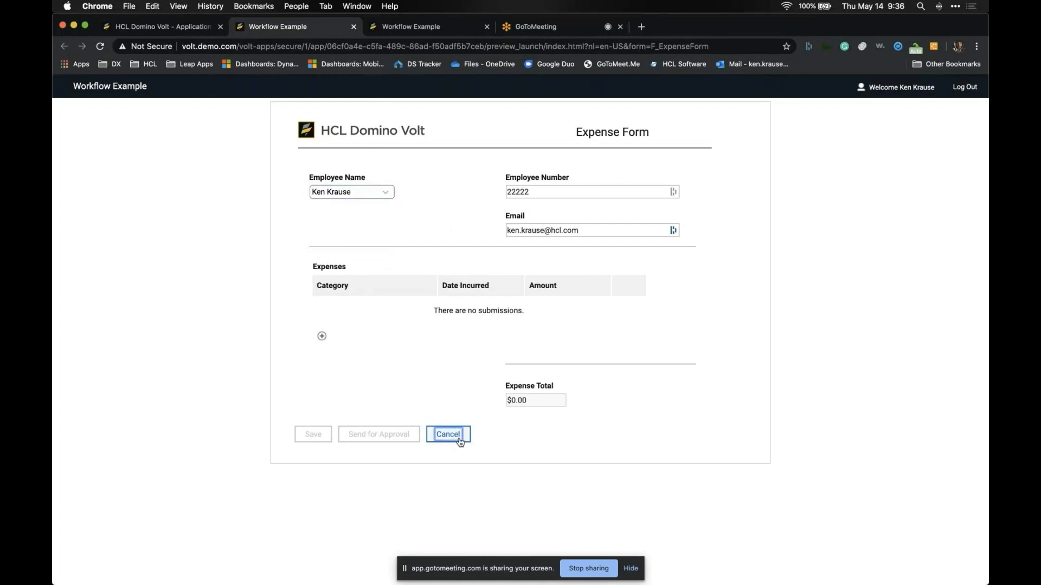
Step: Close the preview tab and switch back to the presentation slides
left_click(354, 26)
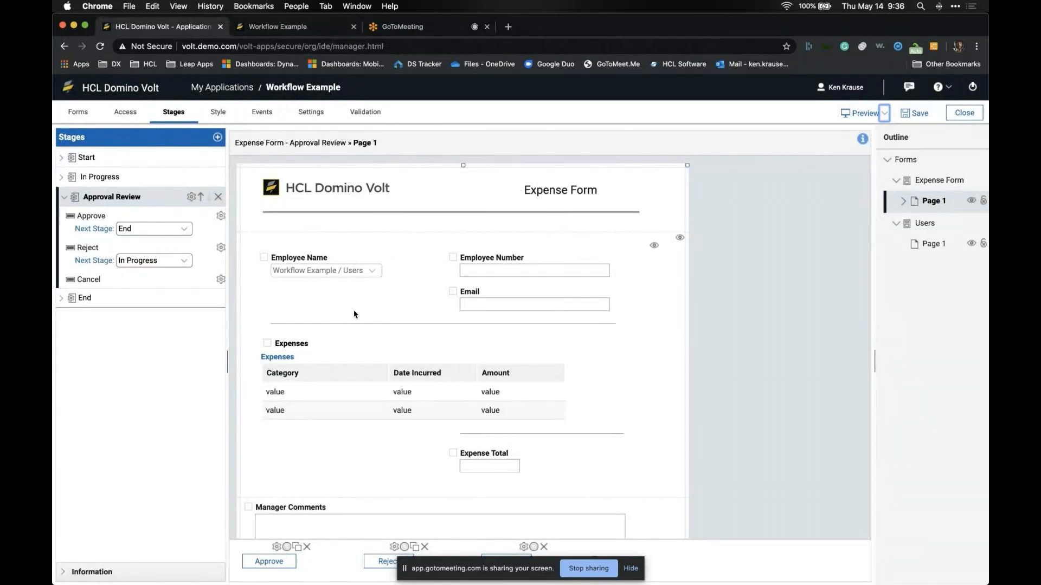
scroll(354, 312, "down", 2)
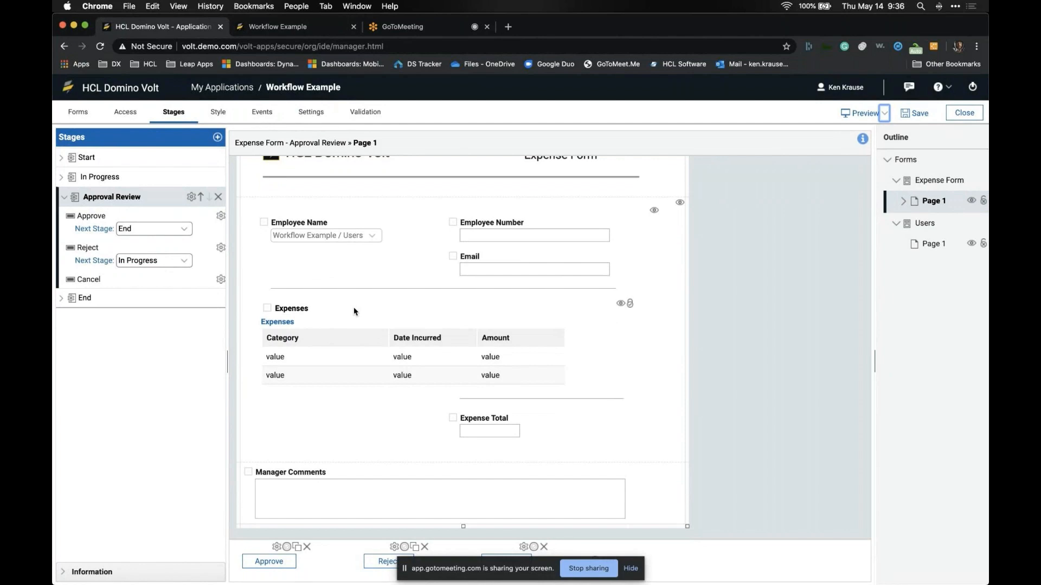
key("super+Tab")
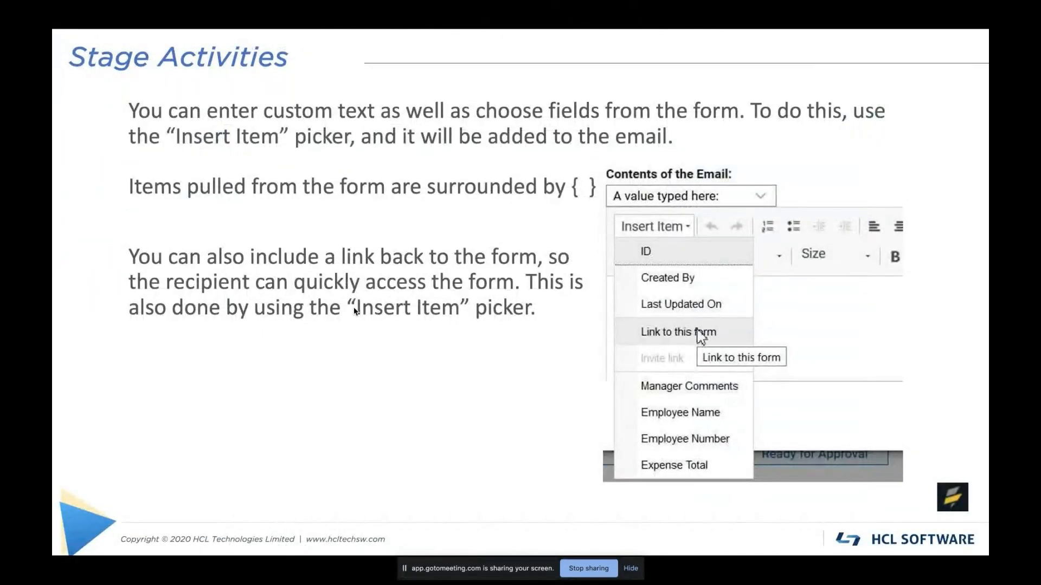
Step: Advance past the Call a Service slide to the Conditional Workflow slide
key("Right")
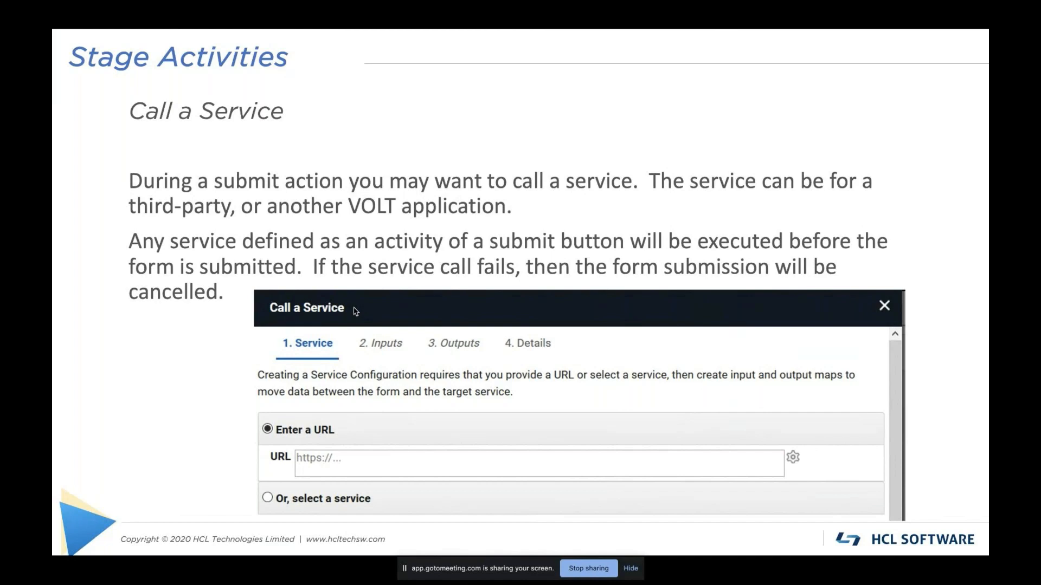
key("Right")
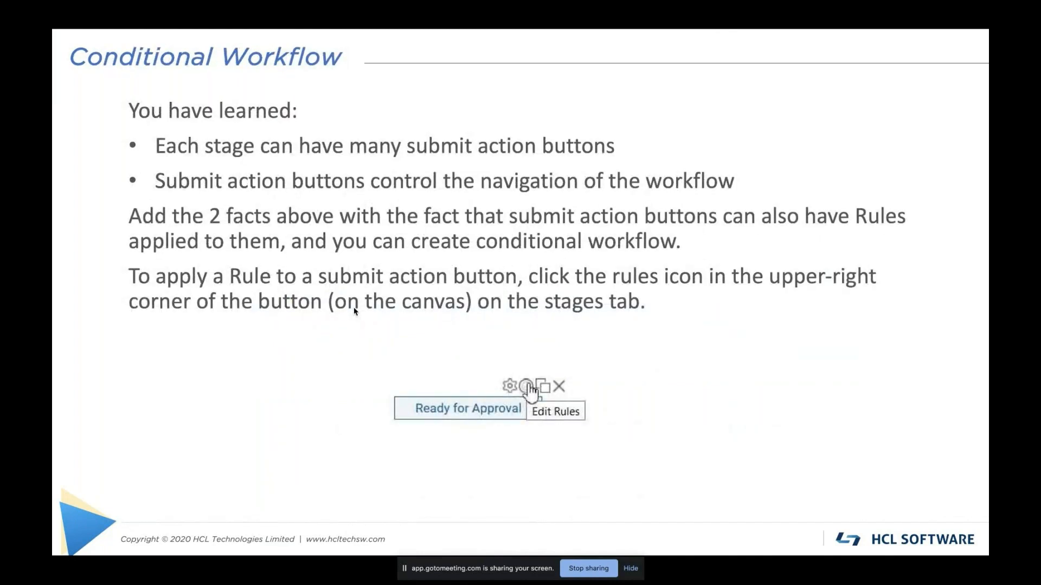
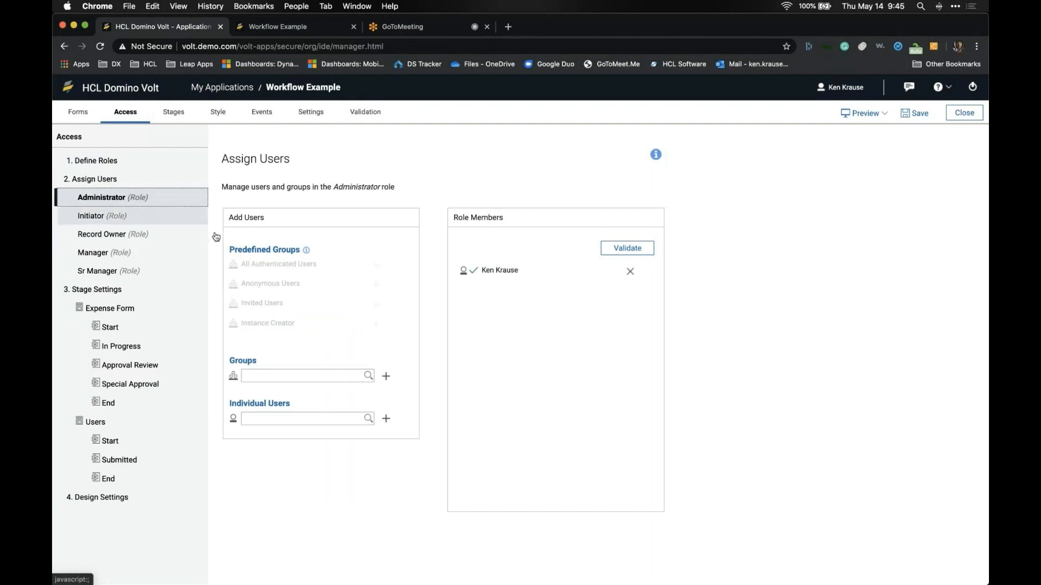
Step: Check the Initiator and Record Owner members, then add the demo user to the Manager role
left_click(163, 224)
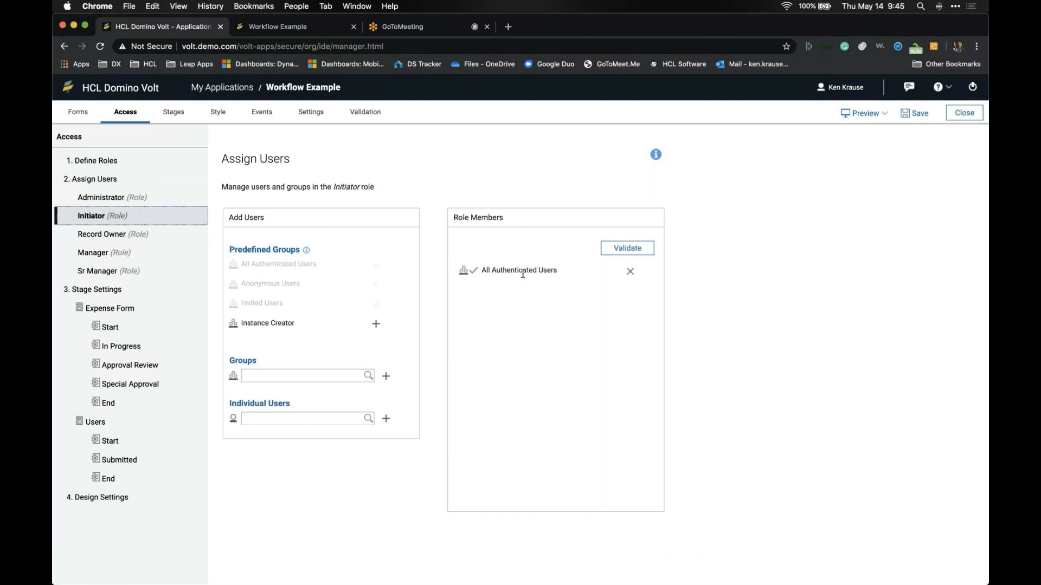
left_click(183, 236)
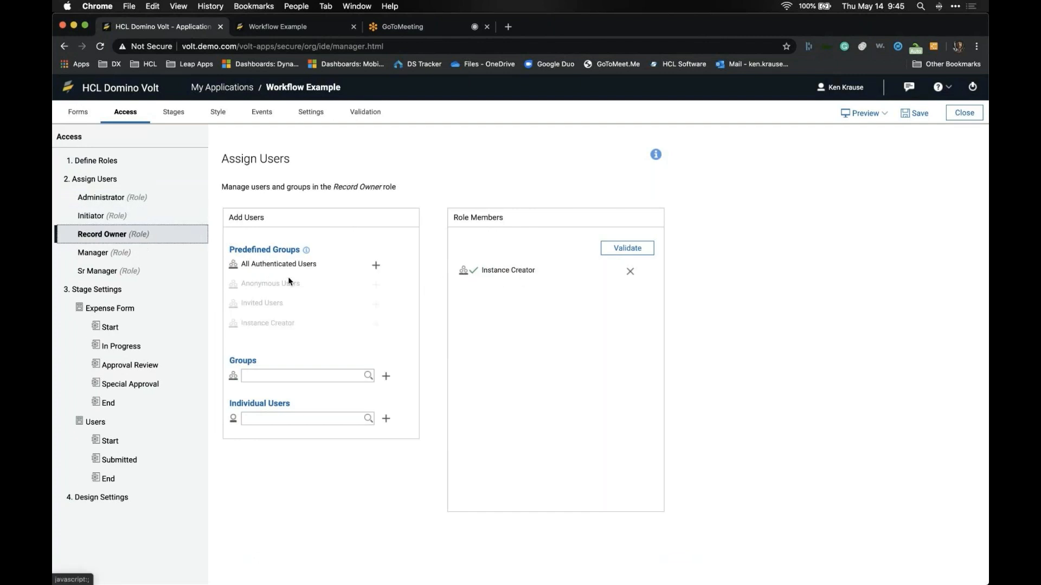
left_click(146, 257)
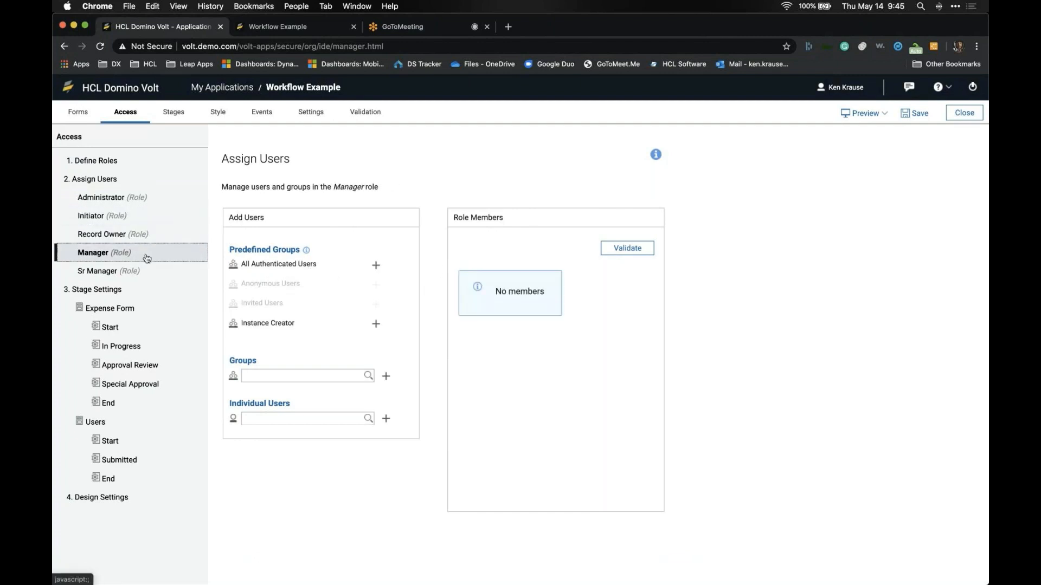
left_click(295, 378)
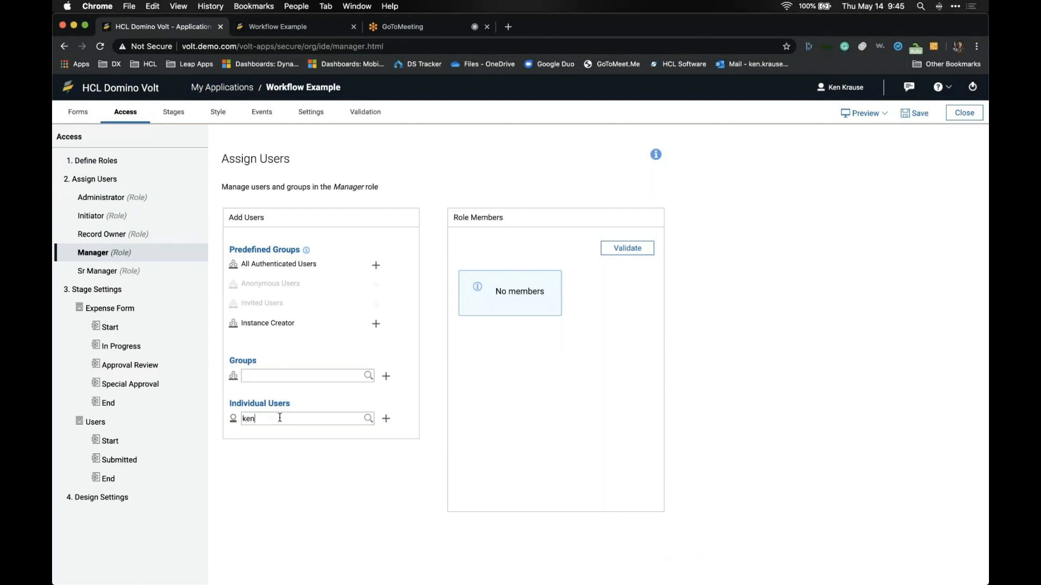
left_click(280, 433)
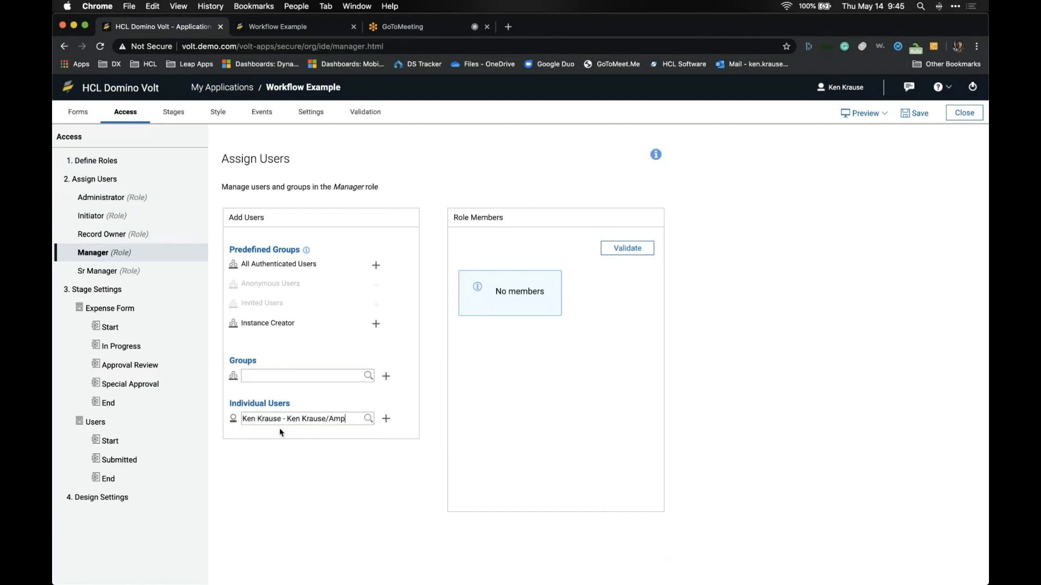
left_click(385, 419)
Step: Add the same demo user to the Sr Manager role
left_click(92, 274)
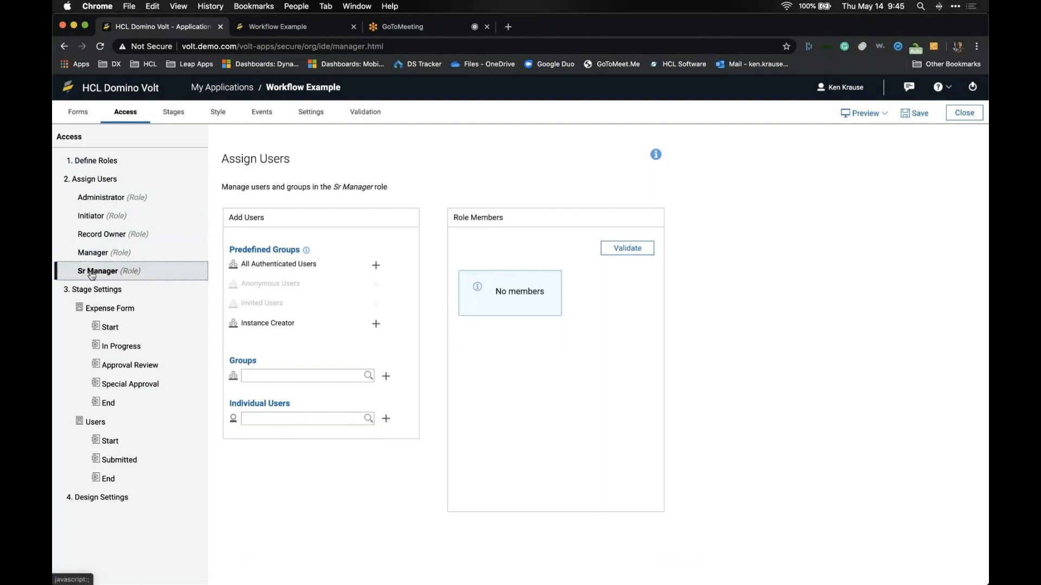
left_click(303, 421)
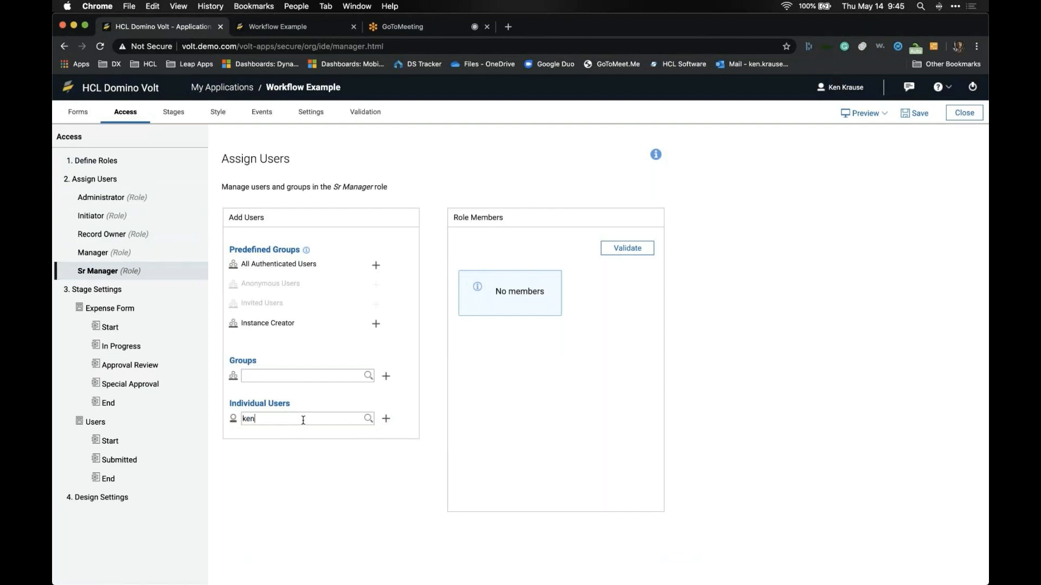
left_click(312, 433)
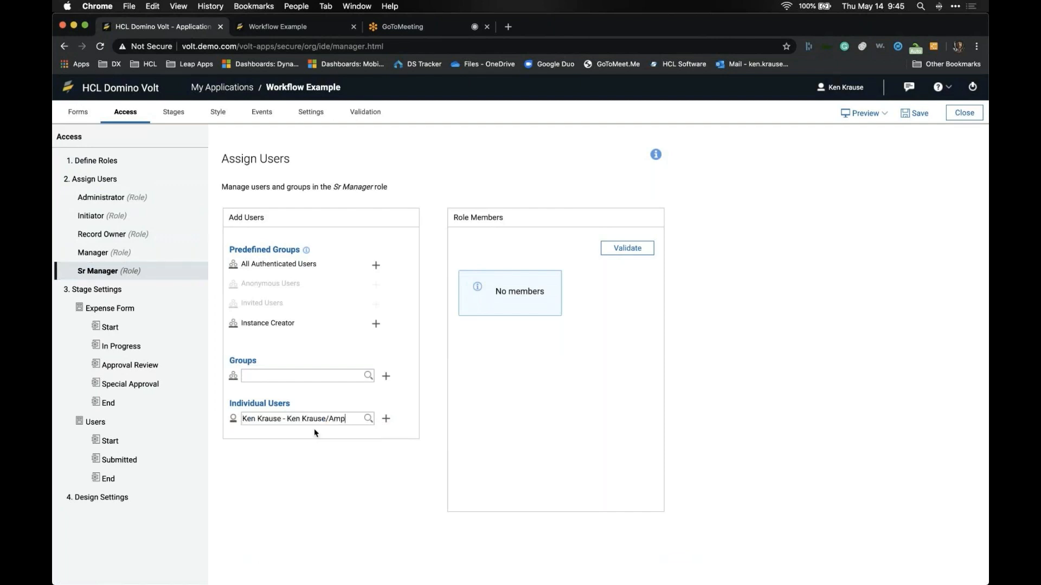
left_click(386, 419)
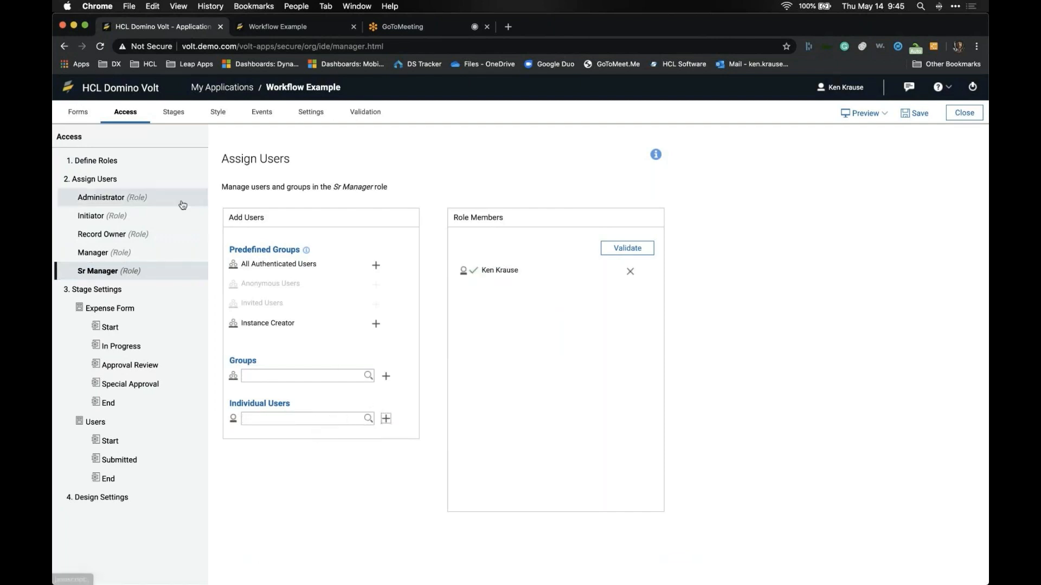
Step: Review each role's members, then show the Expense Form Start stage permissions
left_click(155, 164)
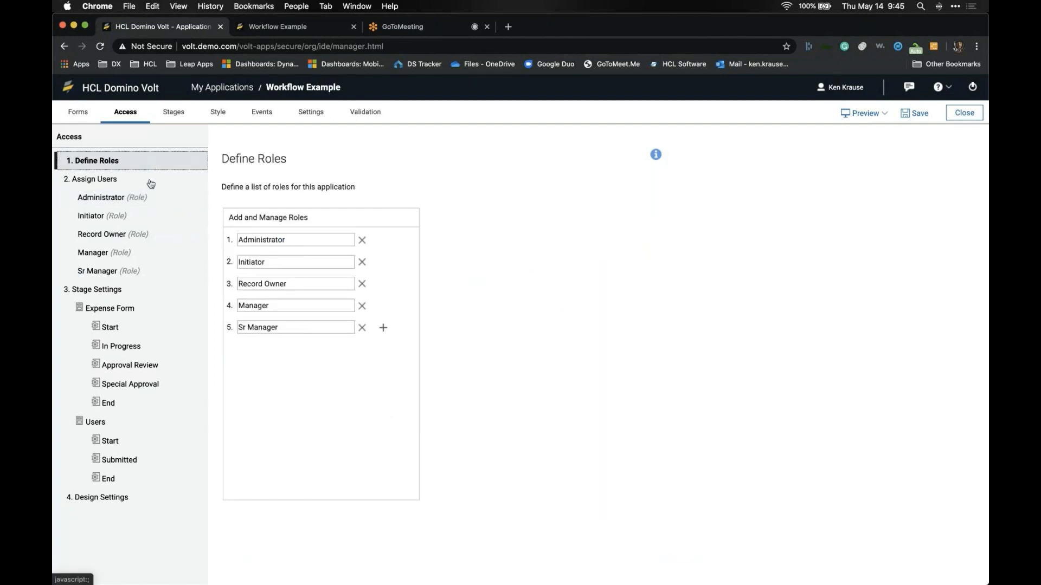
left_click(144, 234)
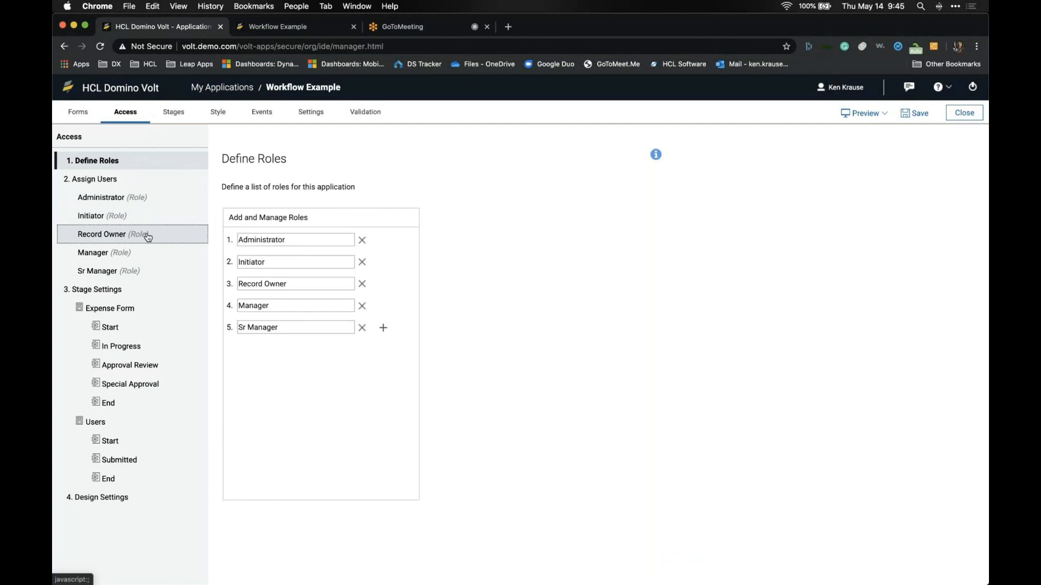
left_click(152, 255)
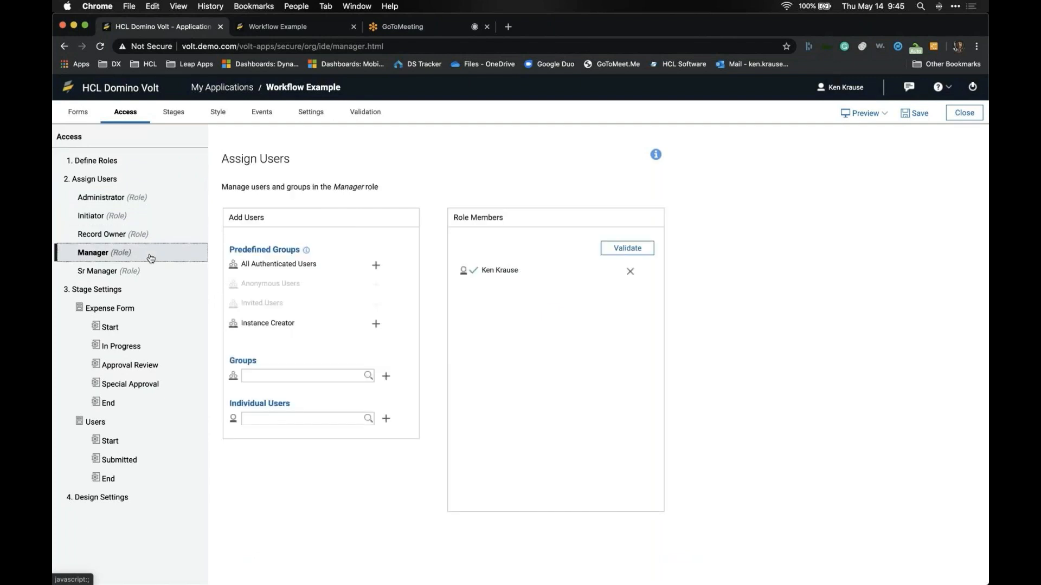
left_click(150, 273)
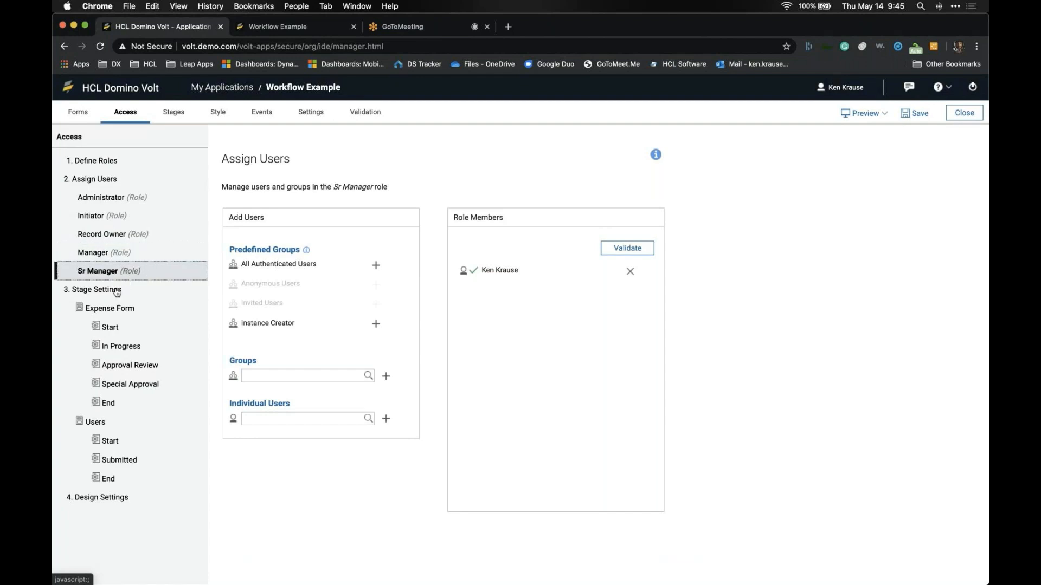
left_click(106, 327)
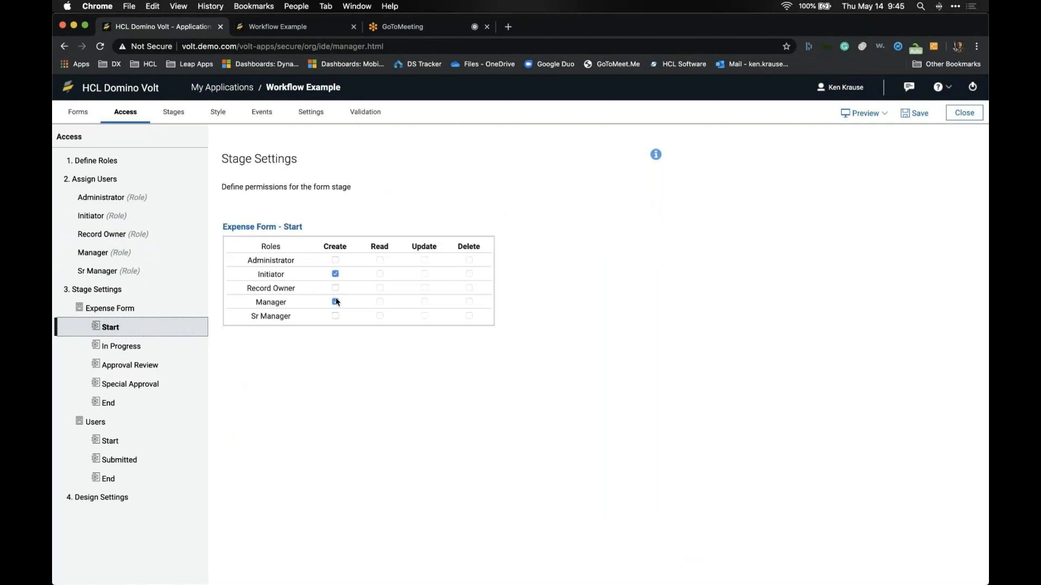
Step: Grant Update to Record Owner (In Progress), Manager (Approval Review) and Sr Manager (Special Approval), then open Stages
left_click(155, 352)
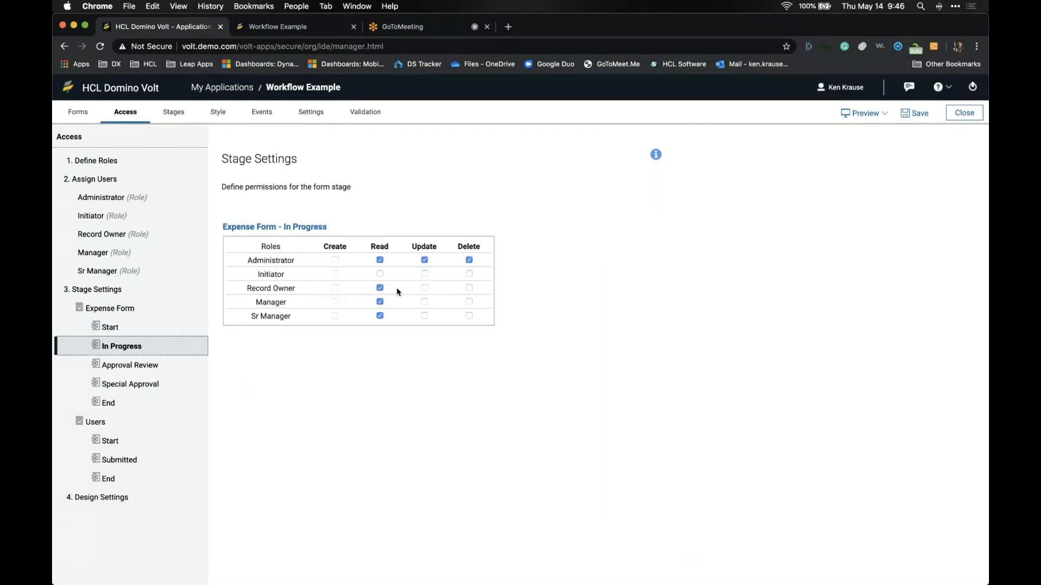
left_click(424, 288)
left_click(159, 366)
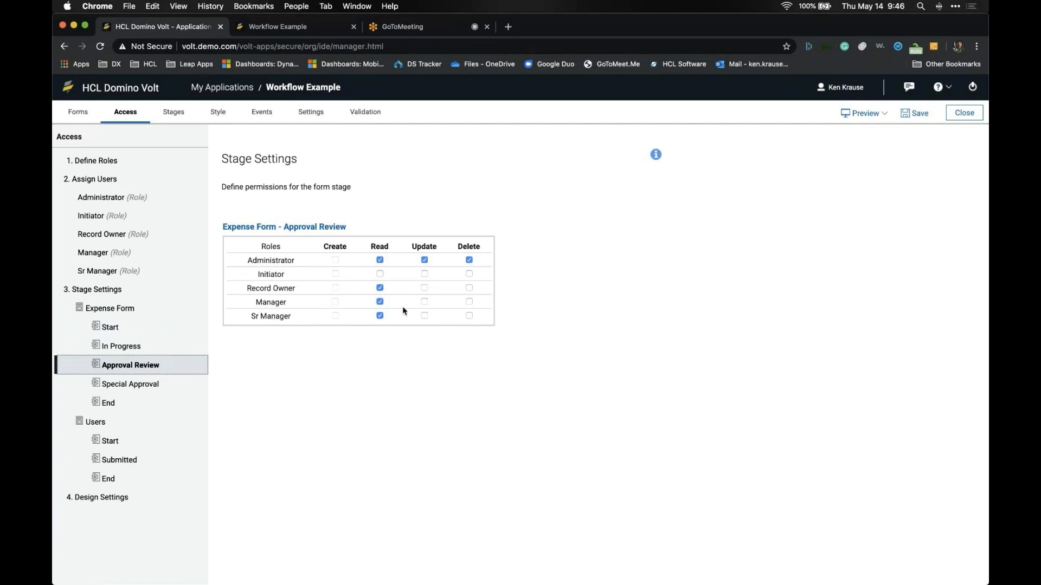
left_click(425, 303)
left_click(179, 382)
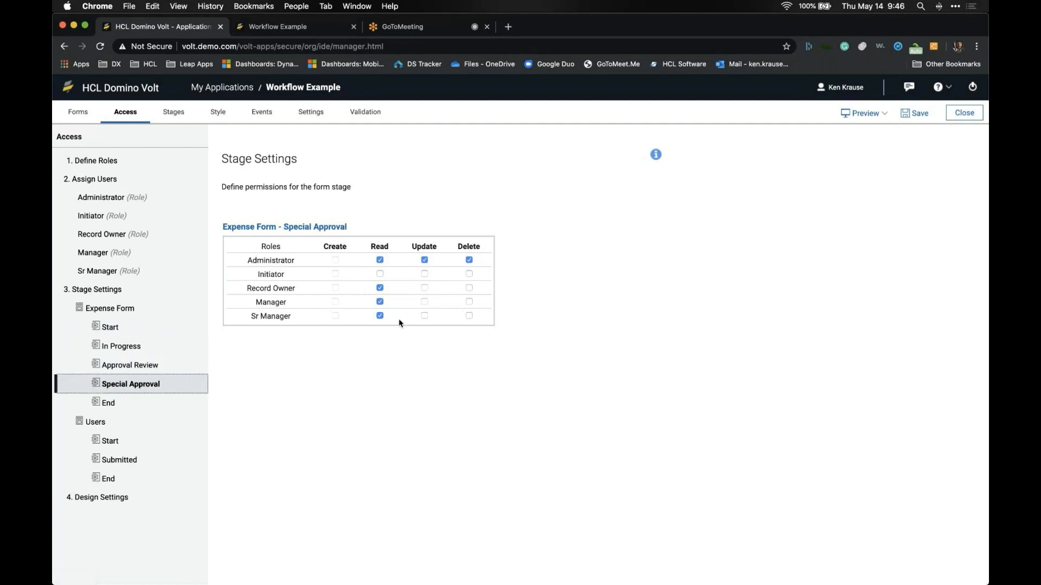
left_click(424, 316)
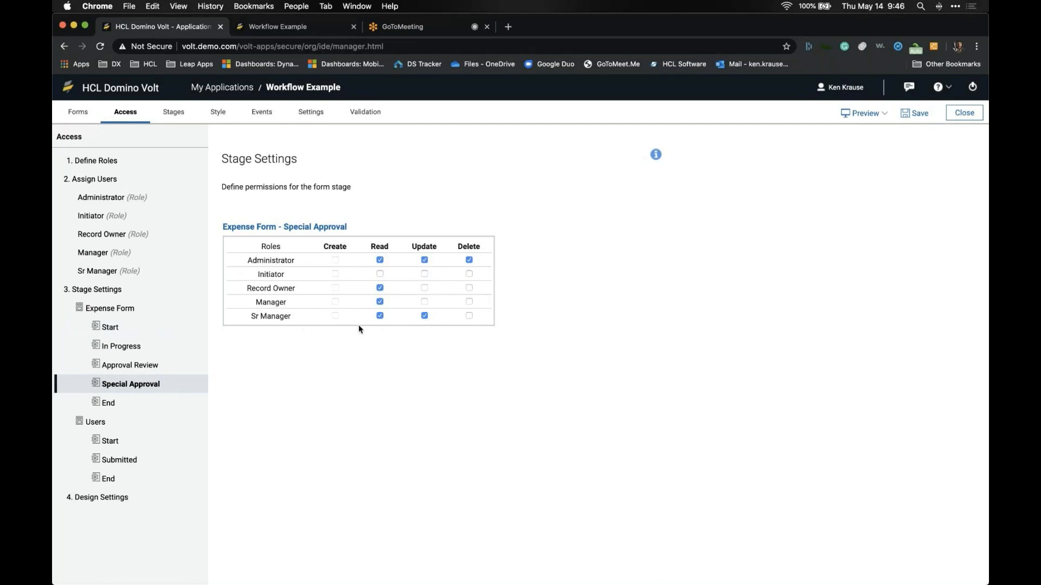
left_click(169, 119)
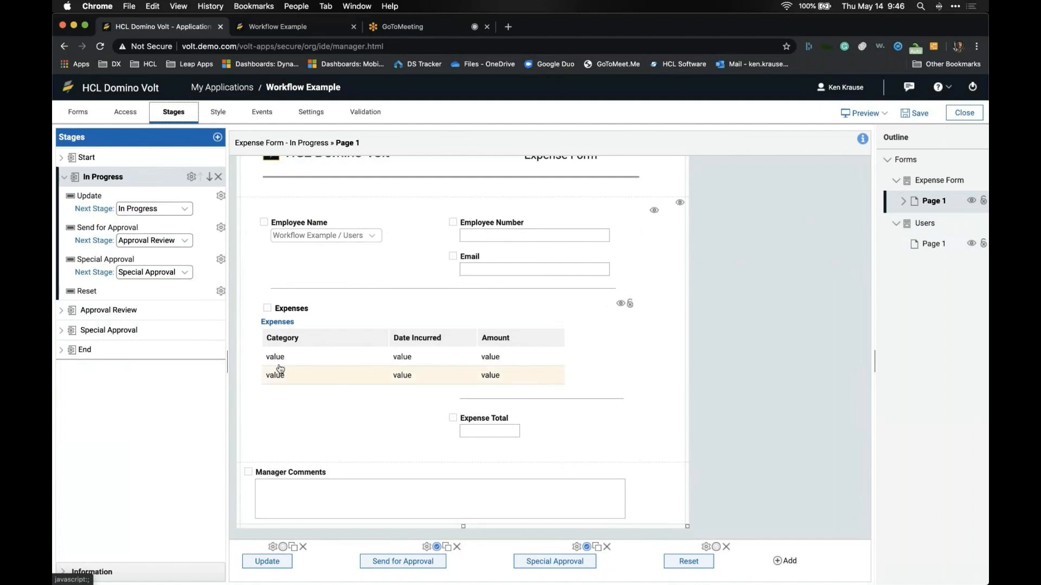
Step: Back in access settings, review the Manager, Sr Manager, Administrator, Initiator and Record Owner members, and save
left_click(125, 112)
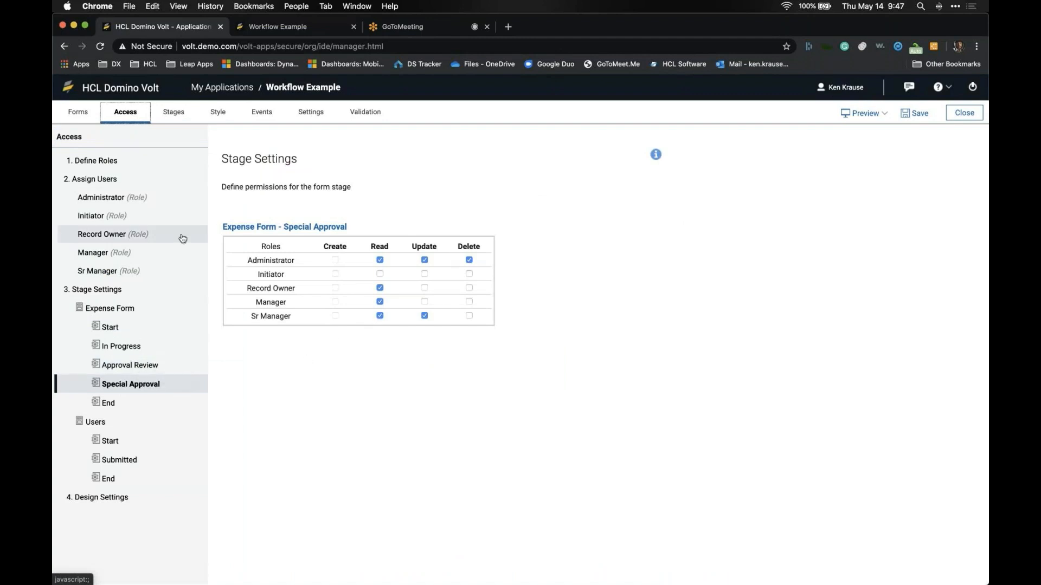
left_click(167, 249)
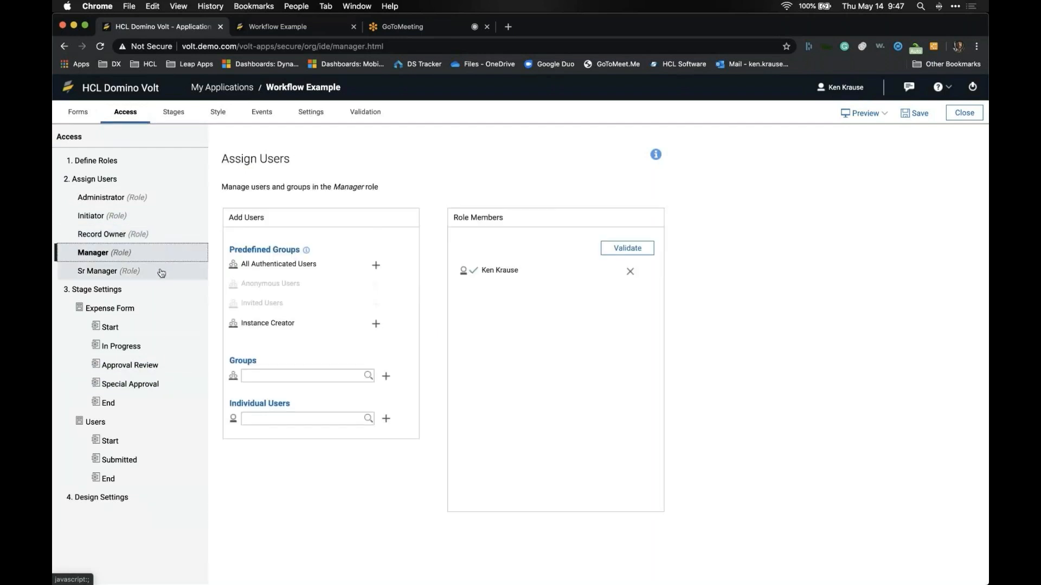
left_click(161, 273)
left_click(262, 376)
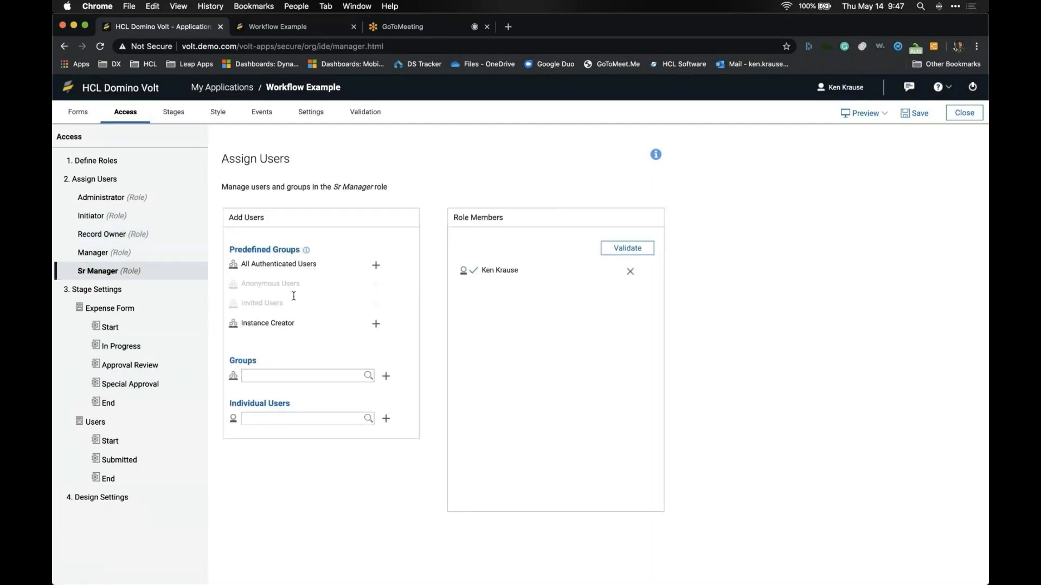
left_click(99, 207)
left_click(100, 216)
left_click(104, 235)
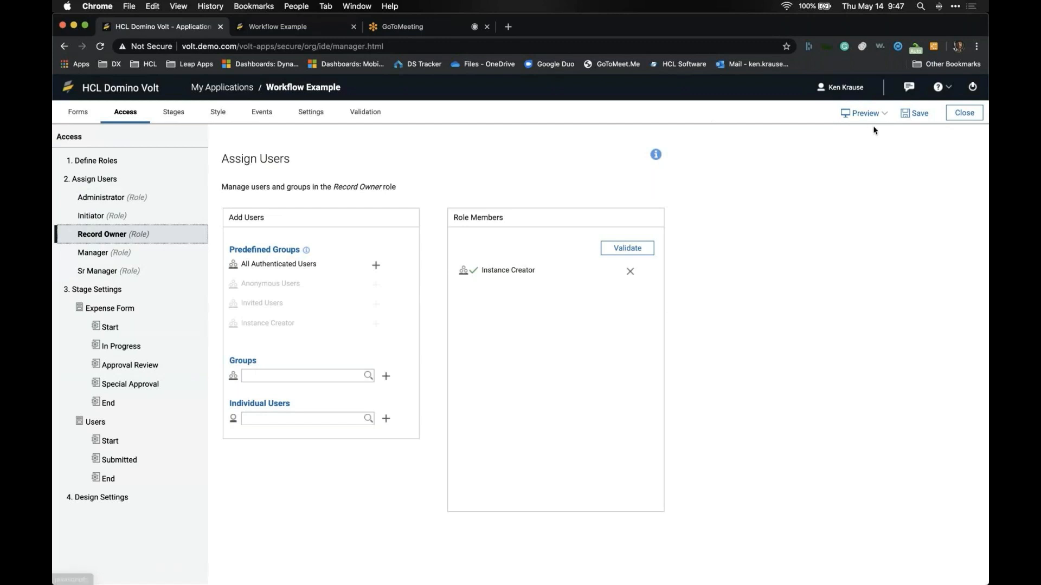
left_click(917, 115)
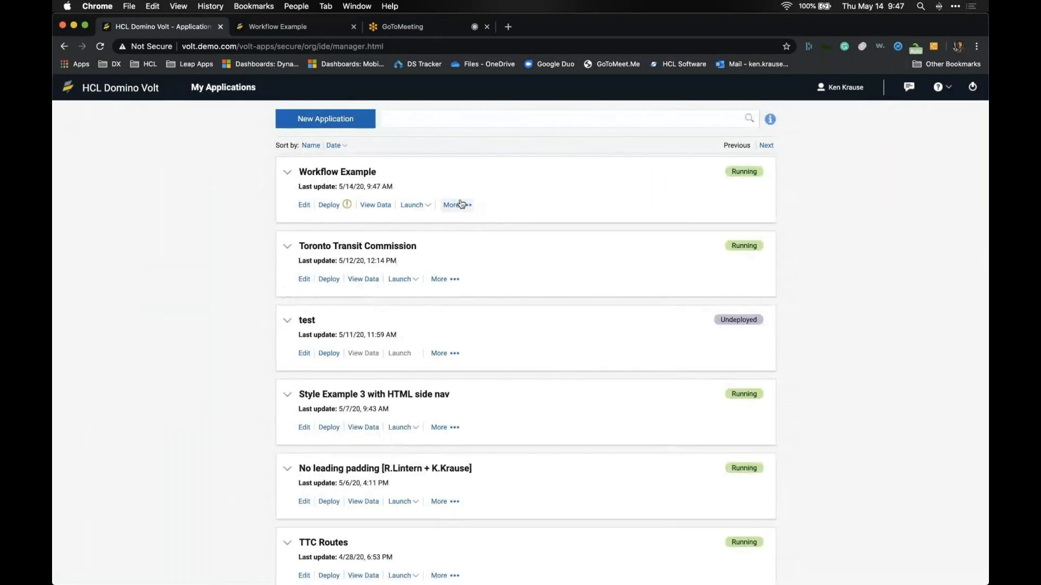
Step: Redeploy Workflow Example as an update and launch its live Expense Form
left_click(328, 205)
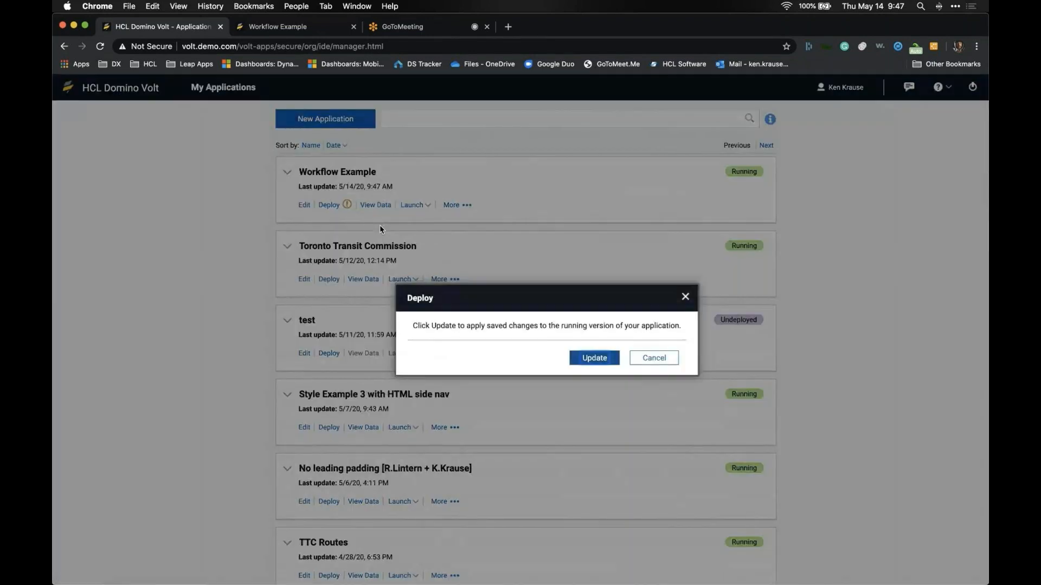
left_click(591, 357)
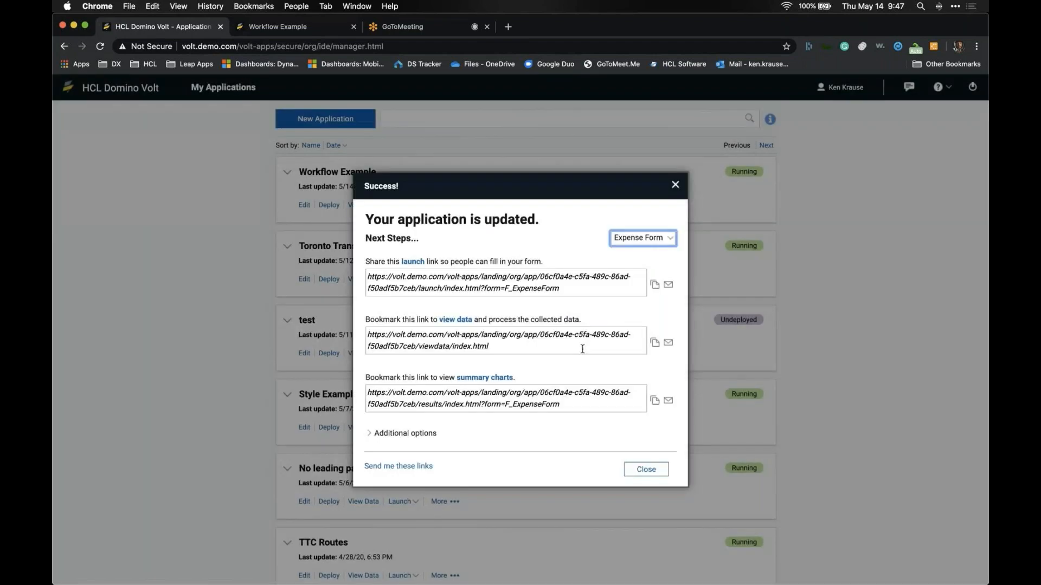
left_click(643, 404)
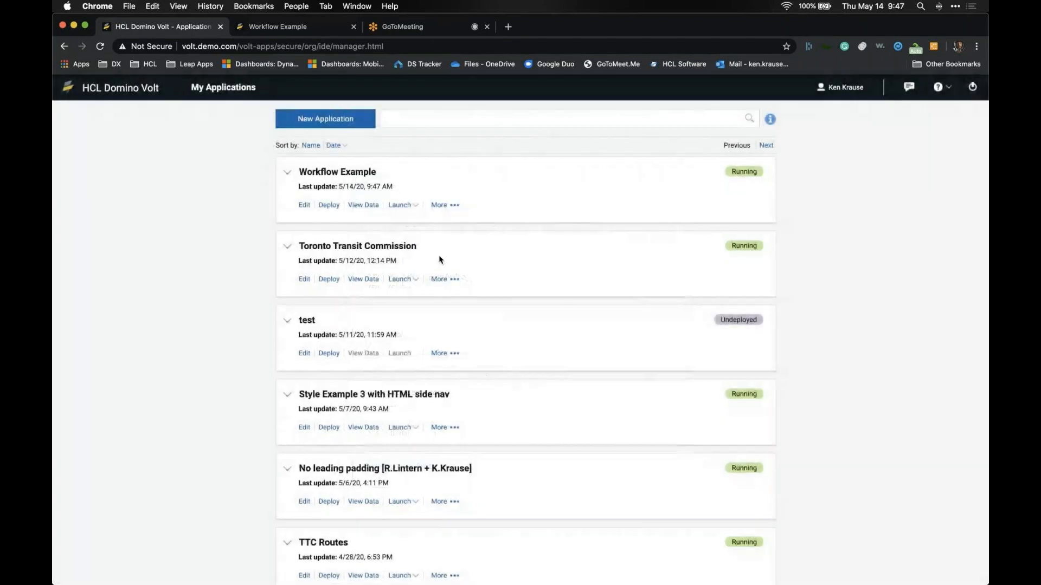
left_click(400, 205)
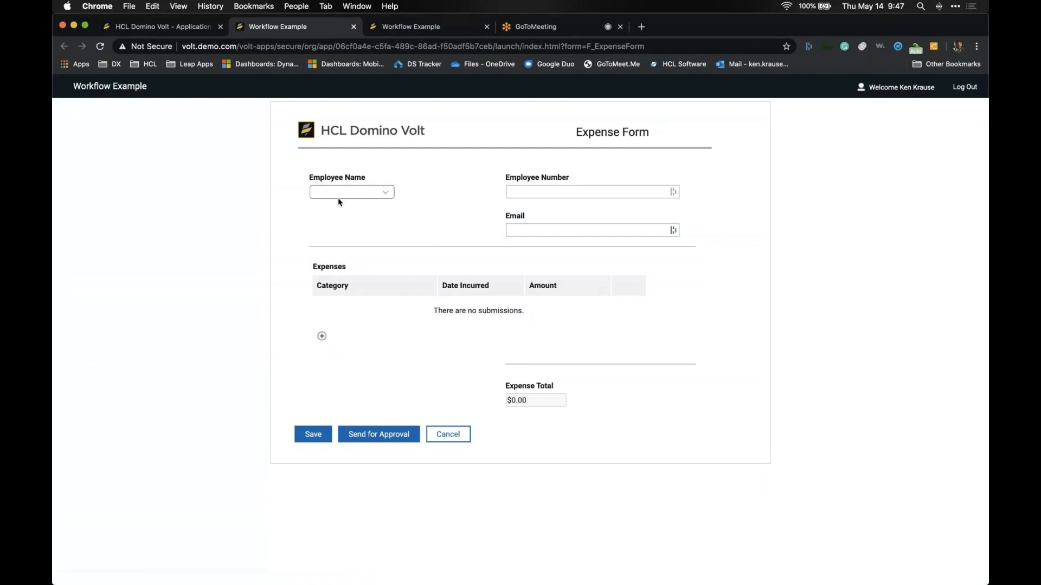
Step: Choose the employee to auto-fill their details and start a new Airfare expense line
left_click(340, 192)
left_click(342, 200)
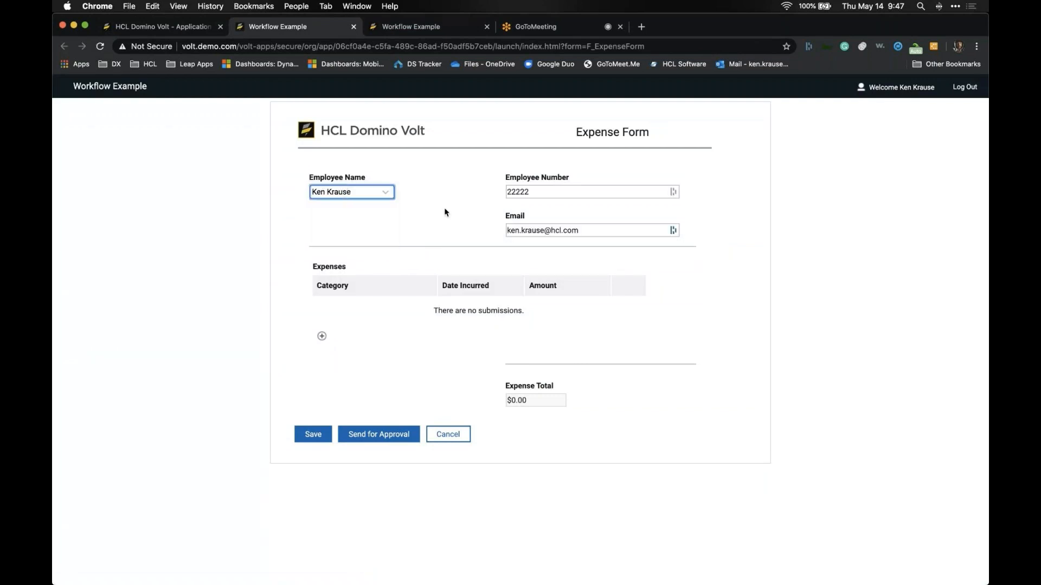
left_click(322, 336)
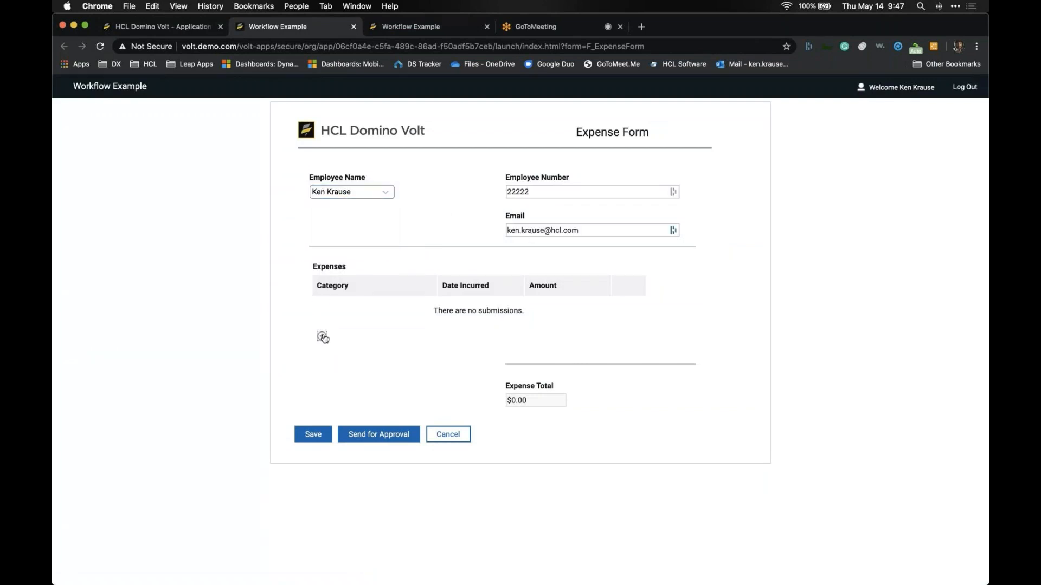
left_click(431, 293)
left_click(429, 302)
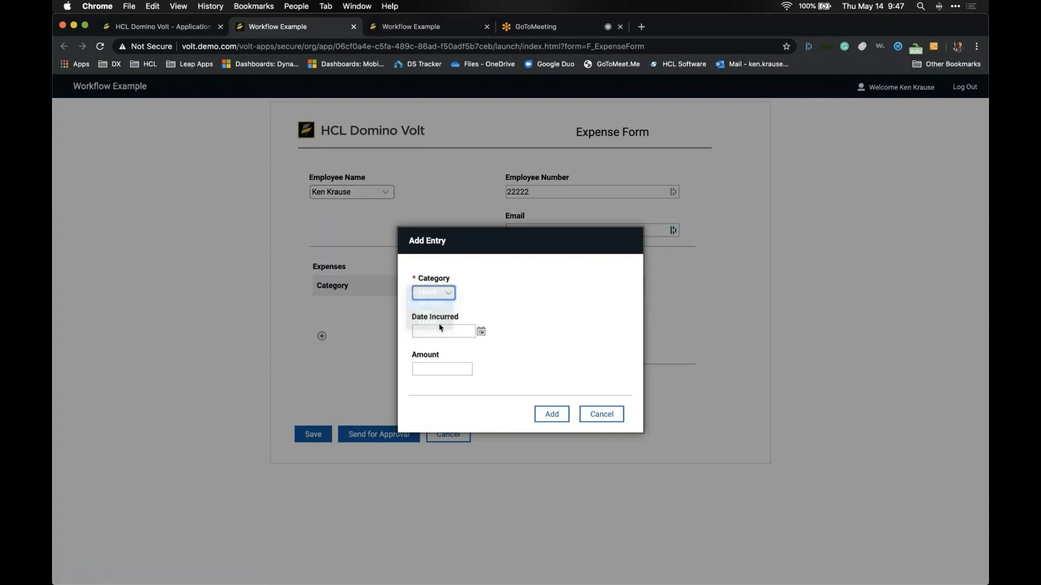
Step: Date the Airfare expense 5/7/2020 with amount 3000, add it, and submit the form
left_click(441, 332)
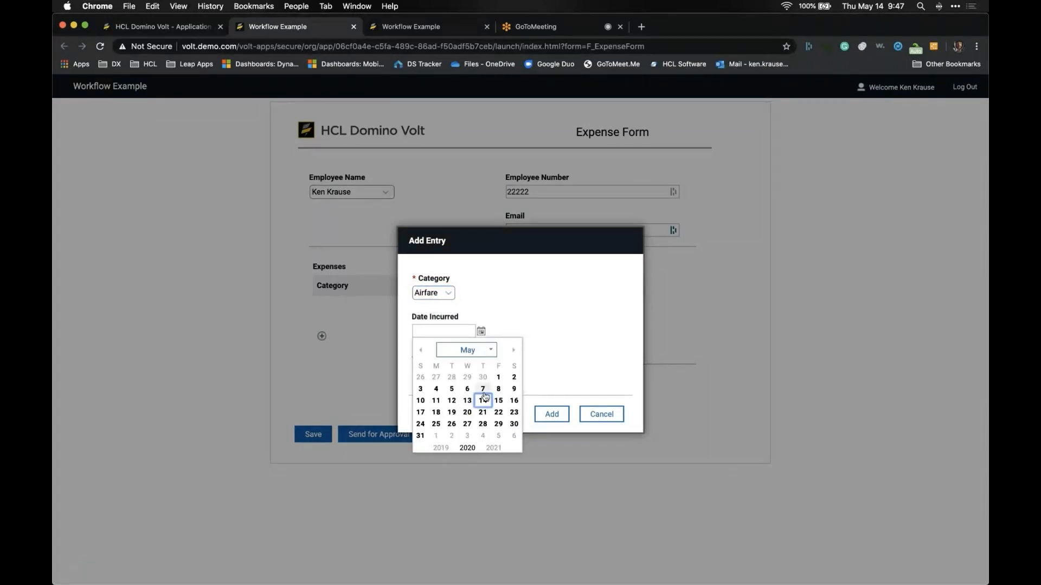
left_click(482, 389)
left_click(461, 370)
type("3000")
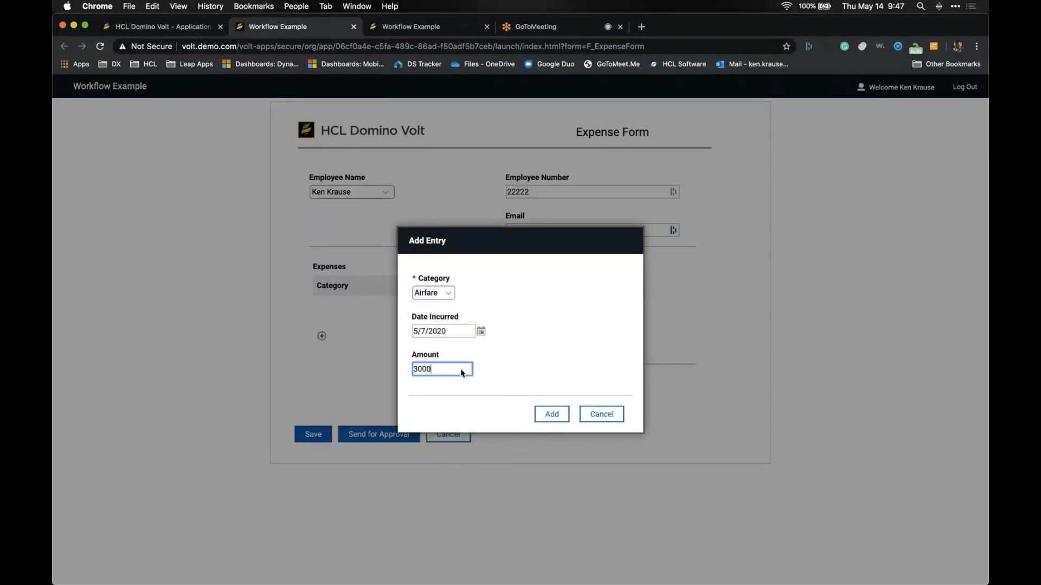
key("Tab")
left_click(557, 415)
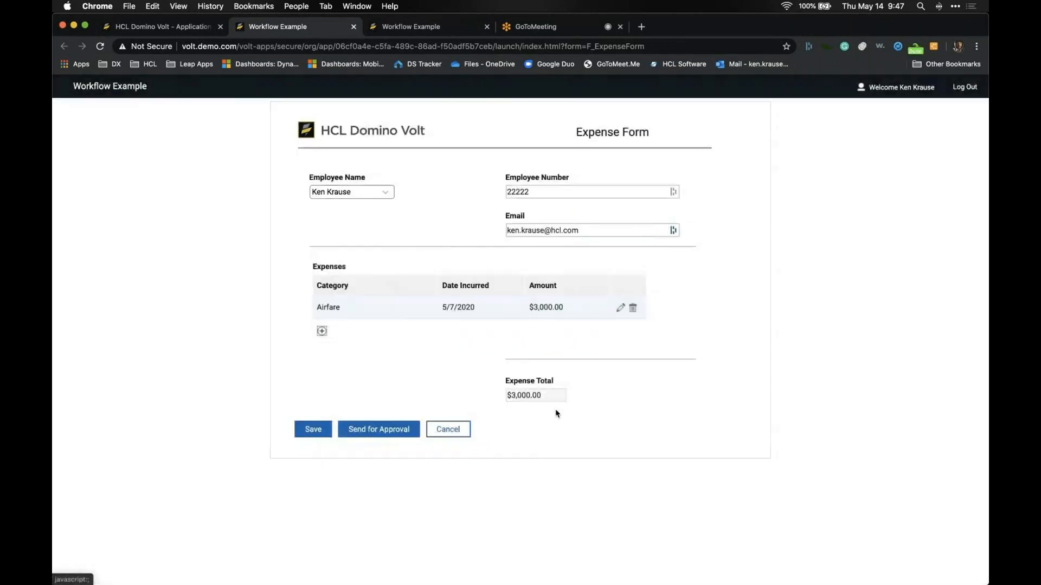
left_click(325, 429)
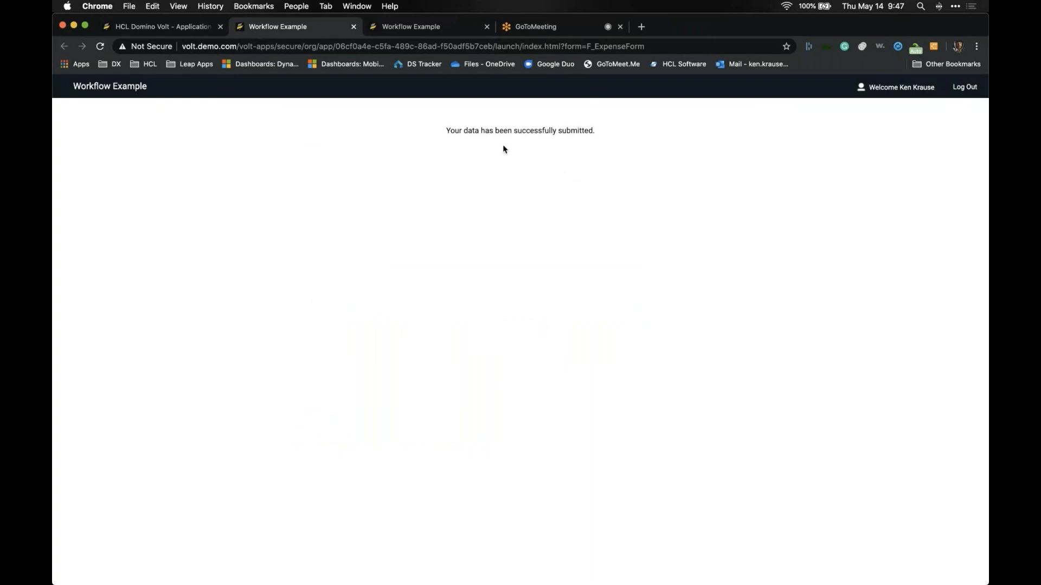
Step: Change the Expense Form's advanced settings to show the next stage after submission, and save
left_click(353, 27)
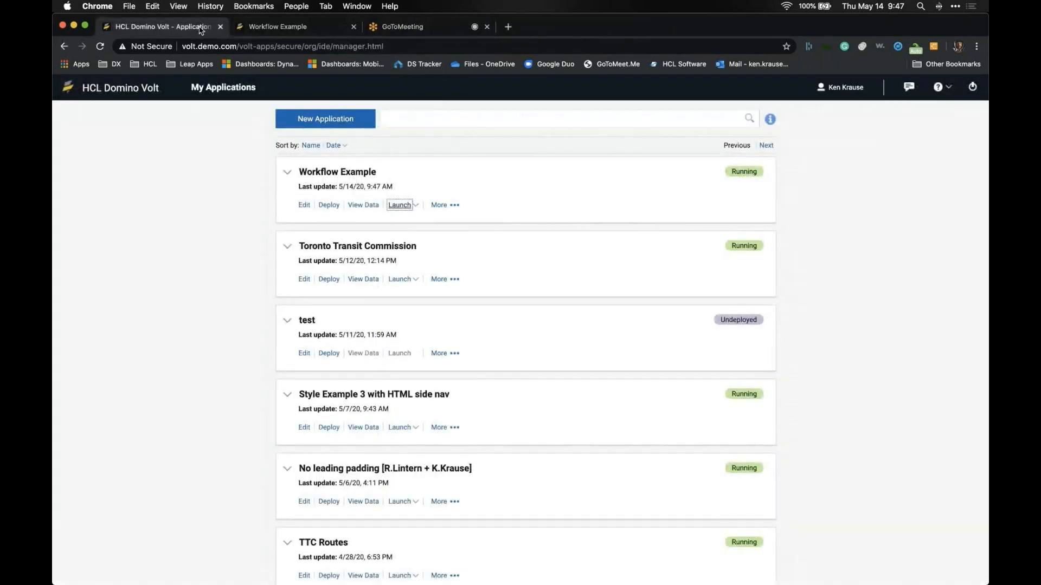
left_click(304, 205)
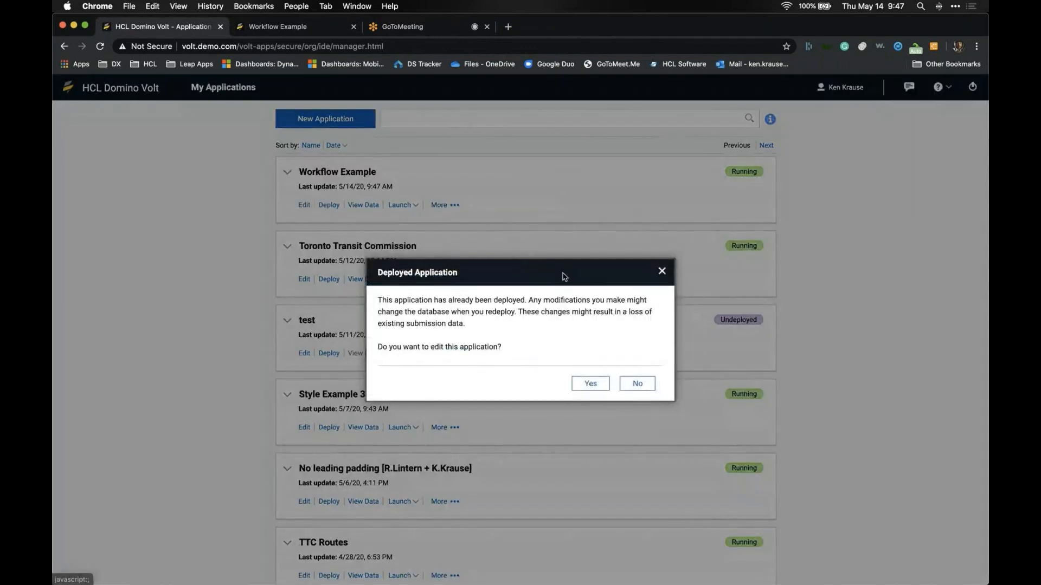
left_click(596, 385)
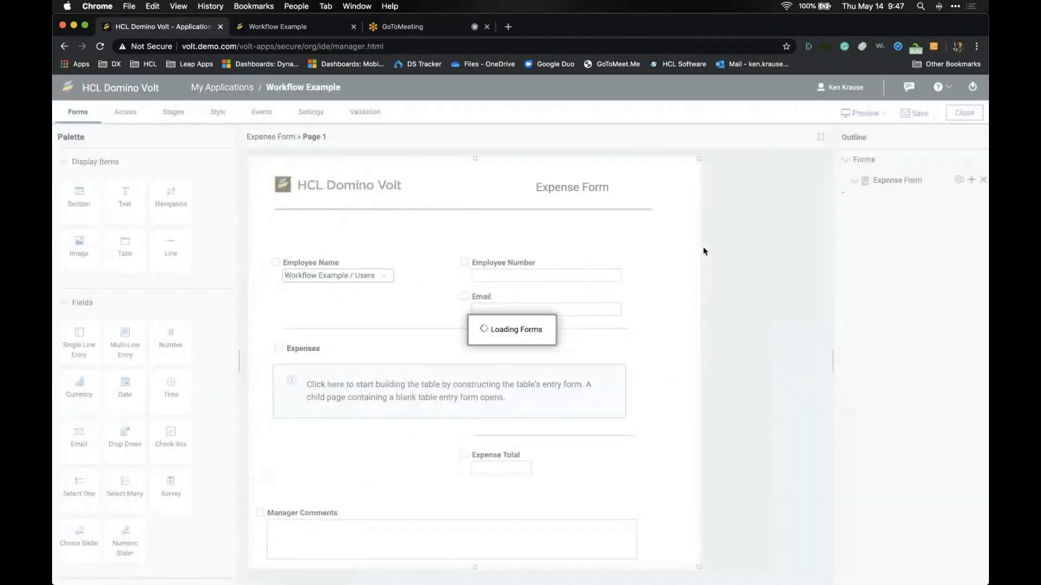
left_click(957, 182)
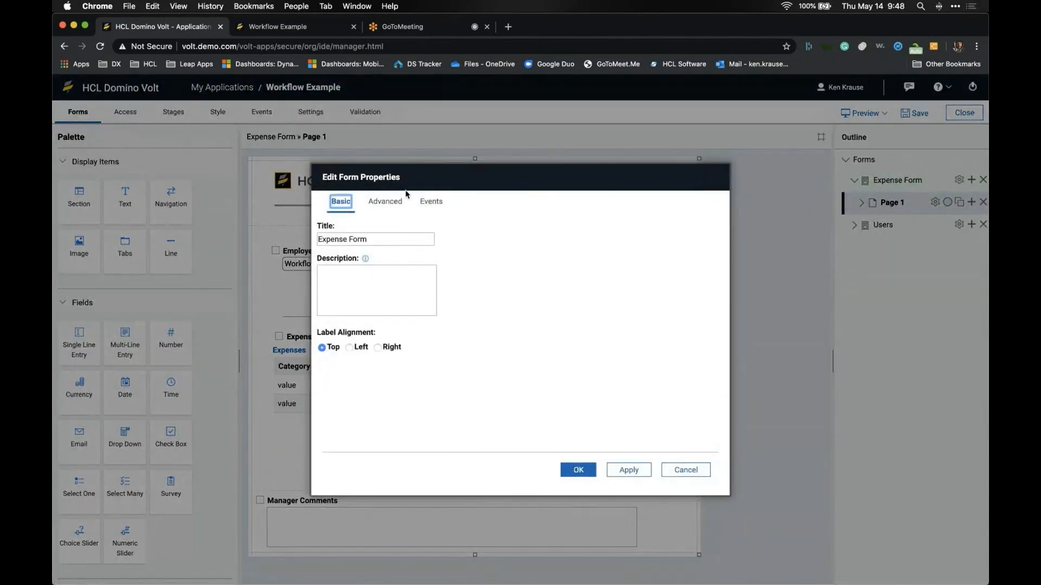
left_click(373, 206)
left_click(363, 286)
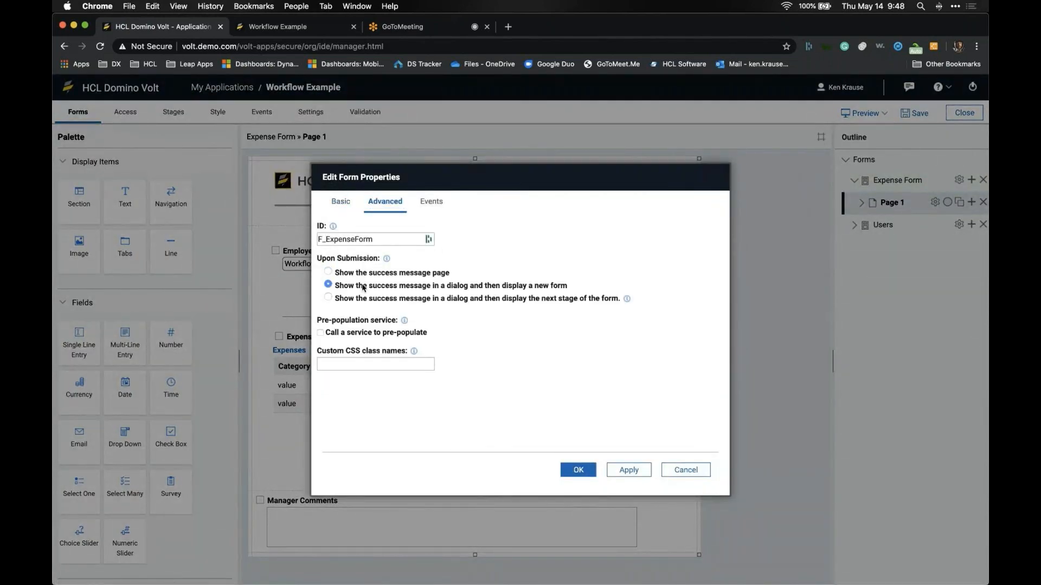
left_click(364, 300)
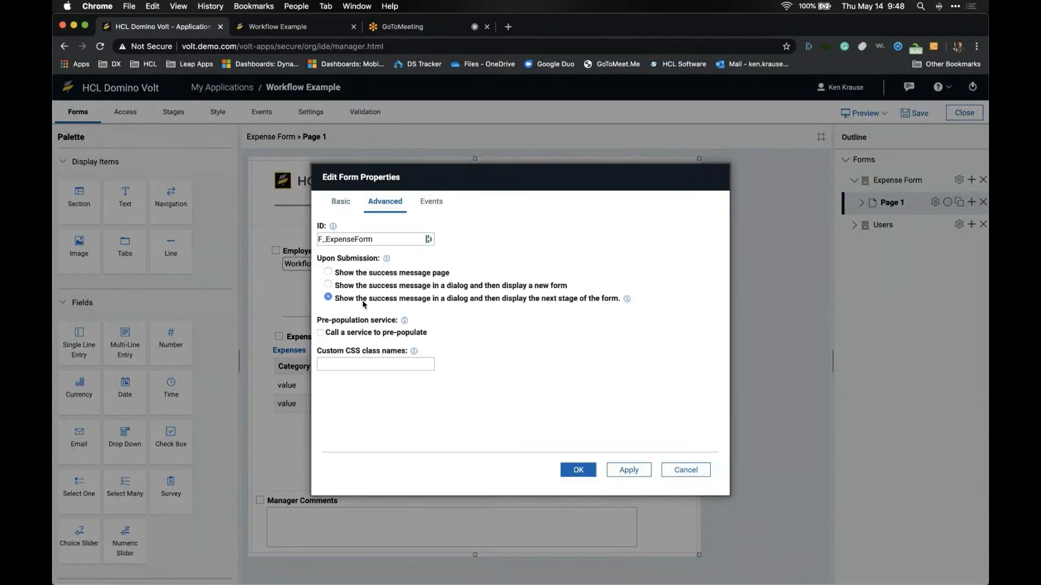
left_click(578, 472)
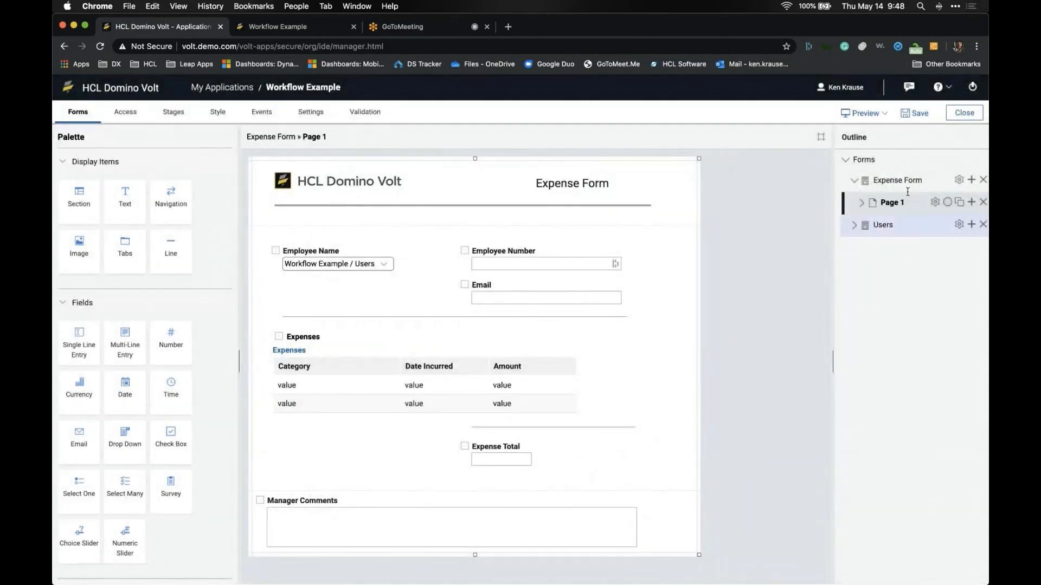
left_click(915, 113)
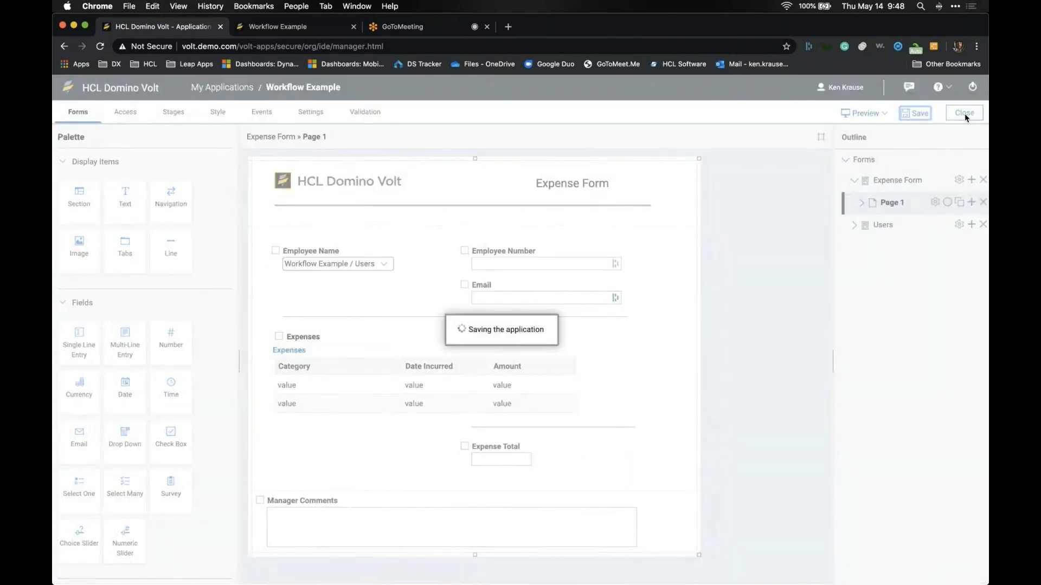
Step: Redeploy Workflow Example as an update and open its View Data page
left_click(965, 113)
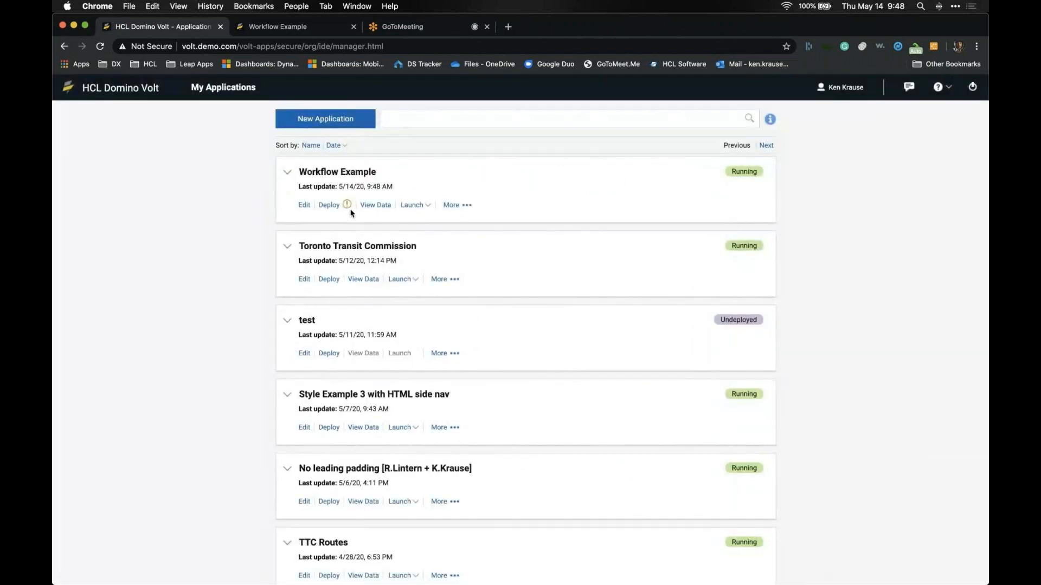
left_click(329, 204)
left_click(573, 361)
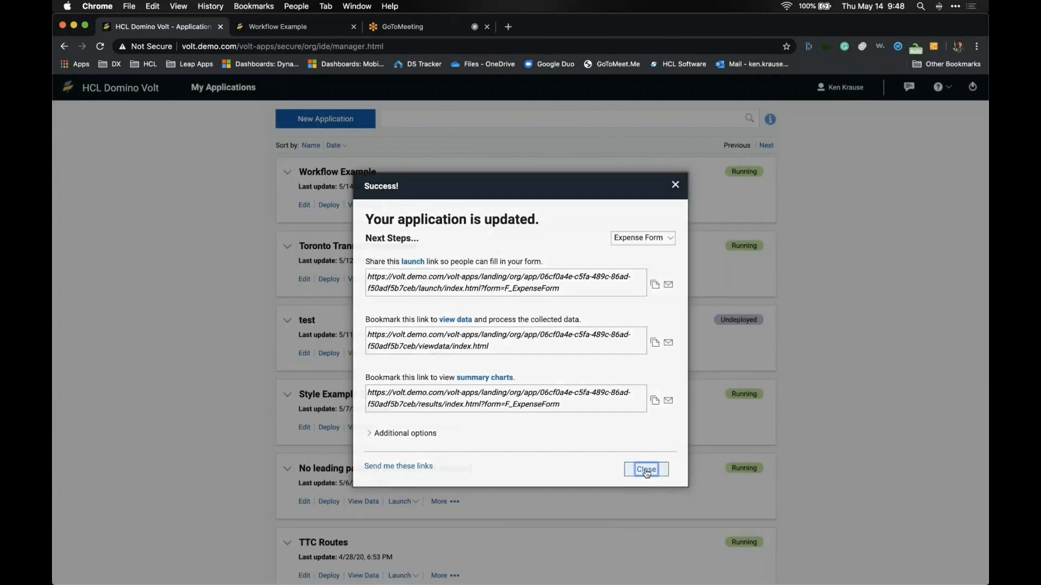
left_click(643, 469)
left_click(372, 209)
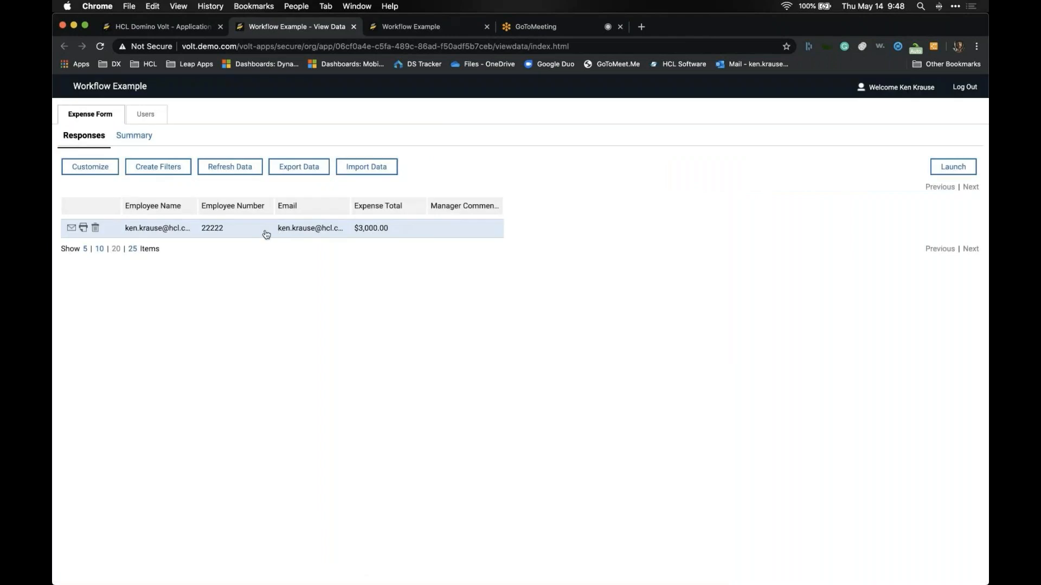
Step: Open the $3,000.00 expense record and send it for Special Approval
left_click(425, 235)
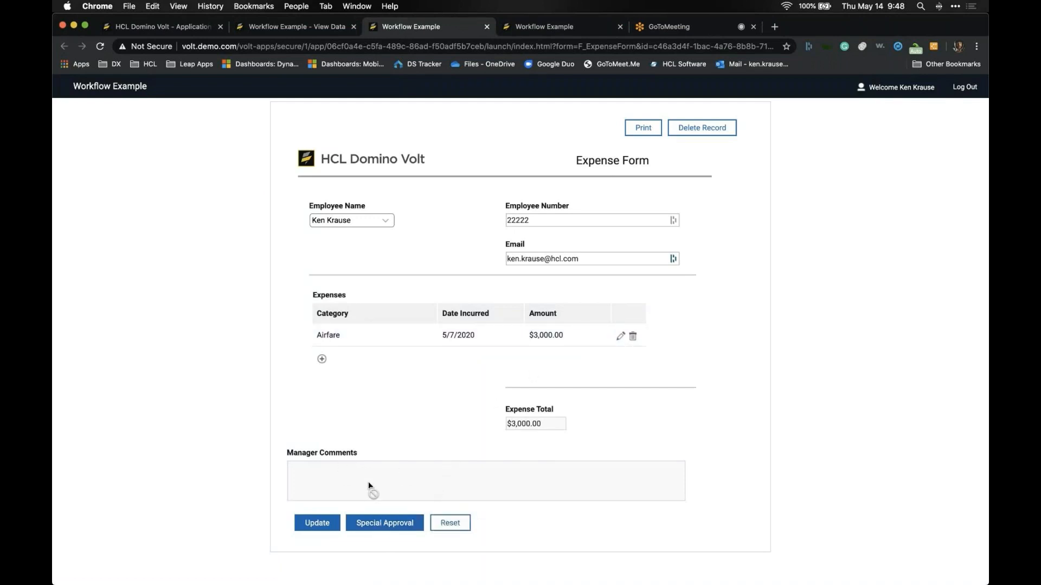
left_click(374, 523)
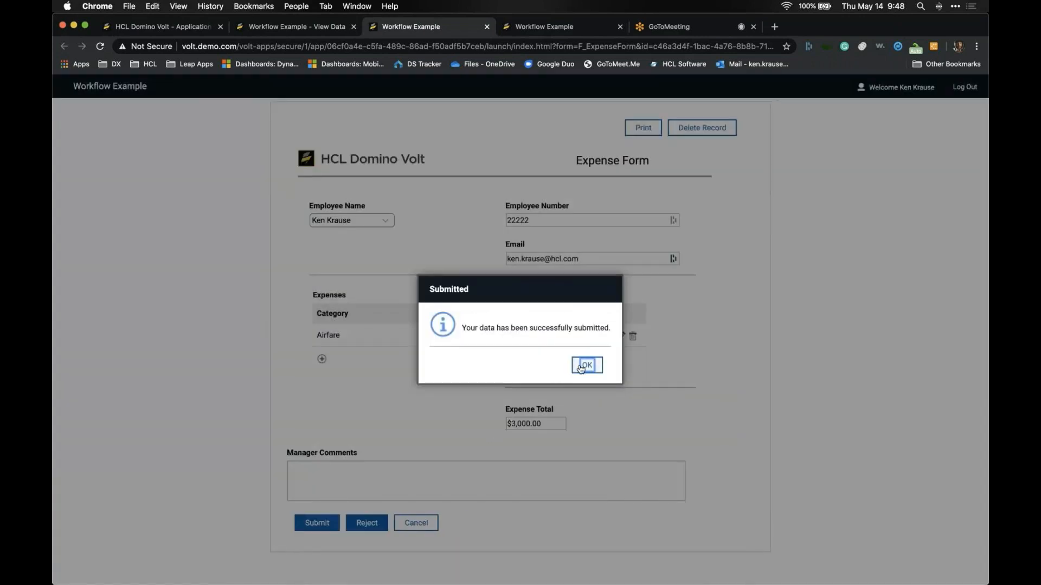
left_click(582, 366)
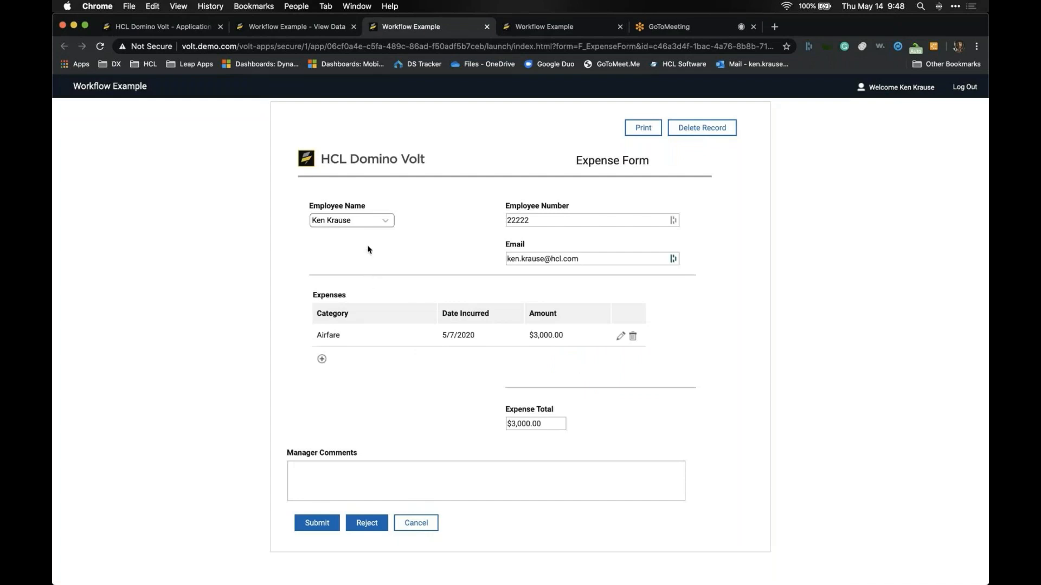
Step: Enter the manager comment 'Rejected' and reject the expense
left_click(382, 489)
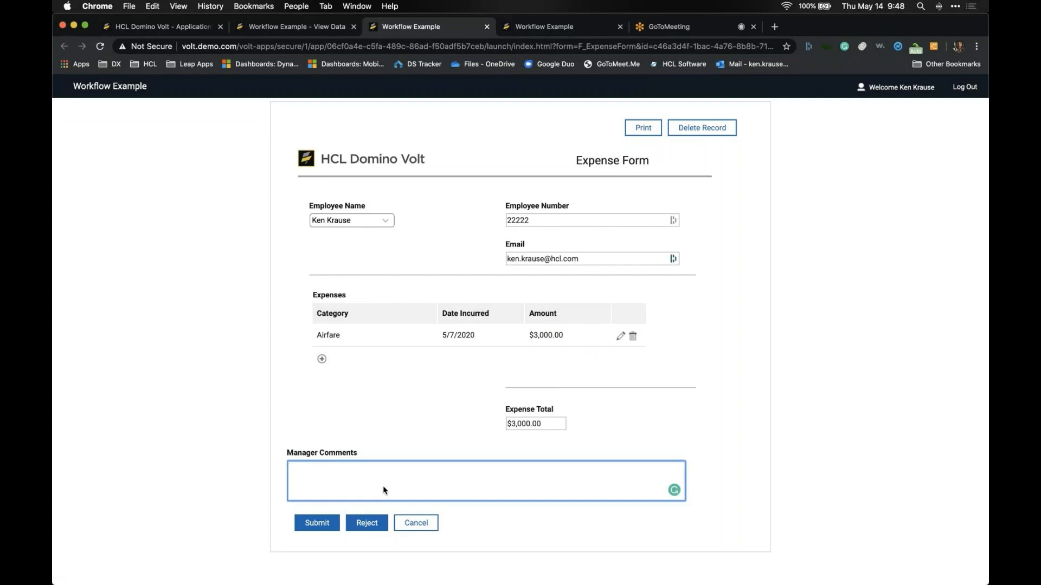
type("Rejected")
left_click(373, 517)
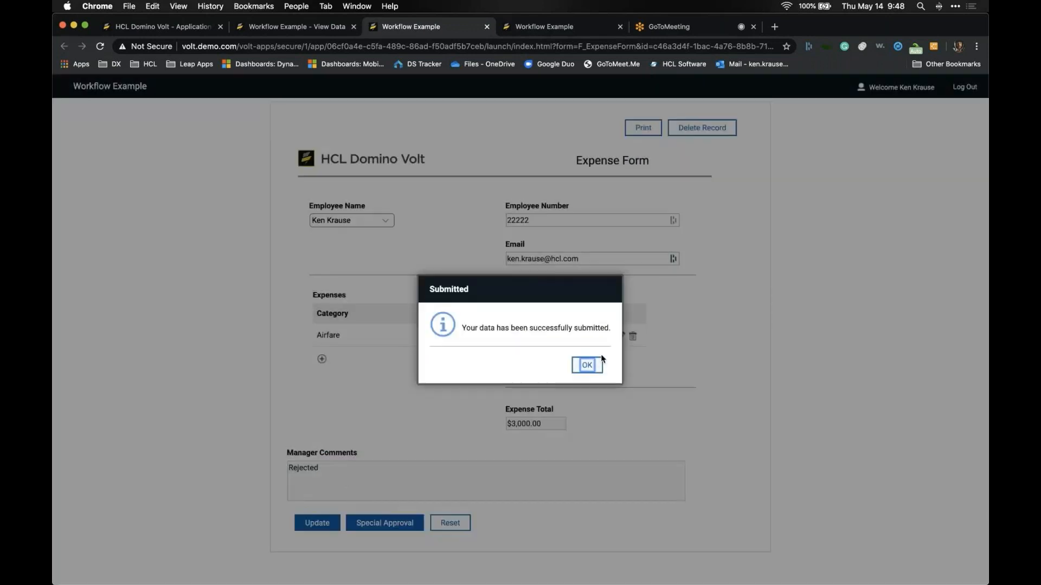
left_click(586, 367)
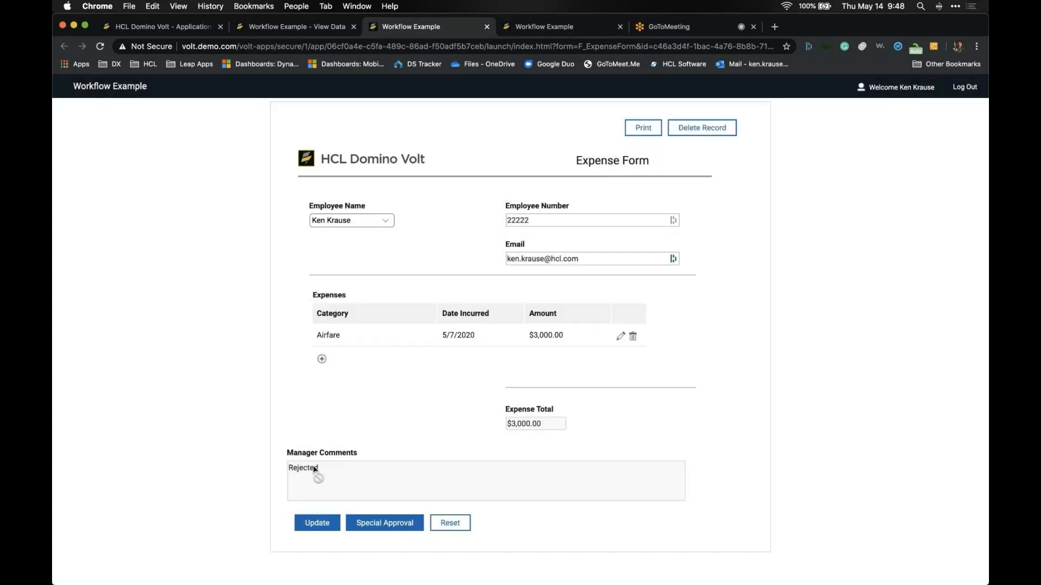
left_click_drag(302, 472, 353, 471)
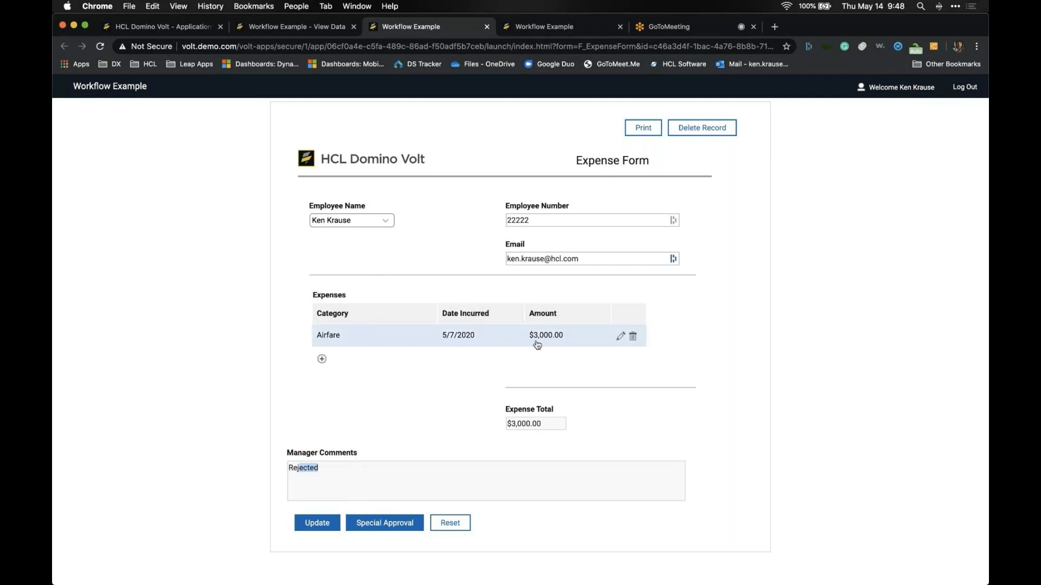
Step: Change the Airfare expense amount from 3000 to 1000
left_click(619, 336)
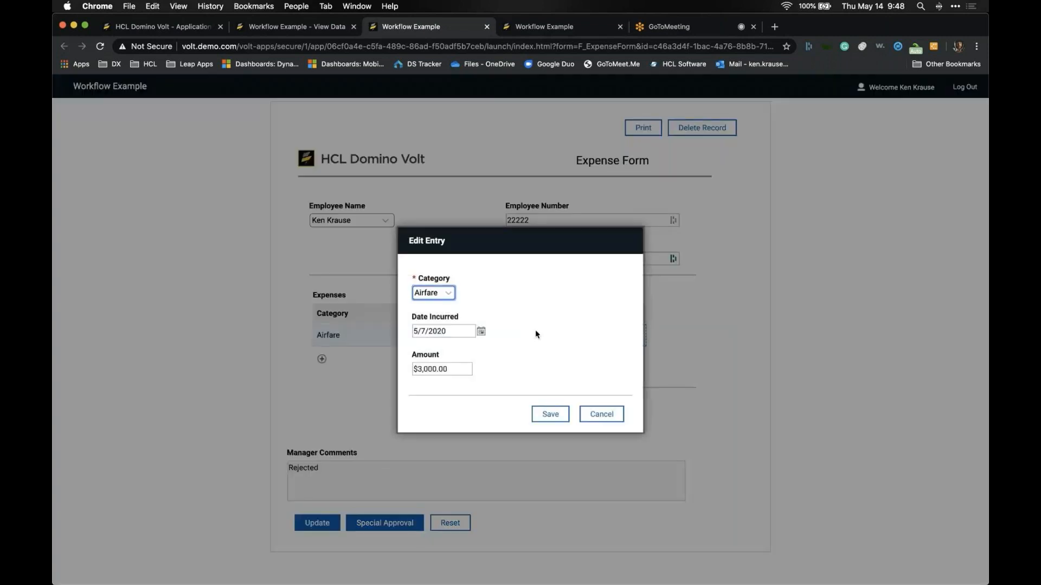
left_click(456, 369)
key("BackSpace")
key("BackSpace")
key("BackSpace")
key("BackSpace")
key("BackSpace")
key("BackSpace")
key("BackSpace")
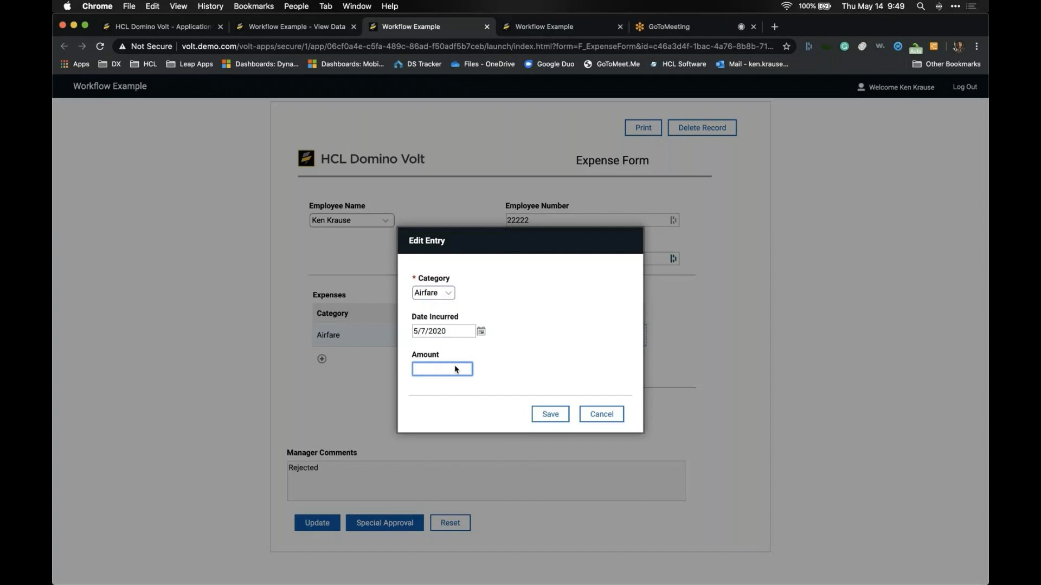
type("1000")
key("Tab")
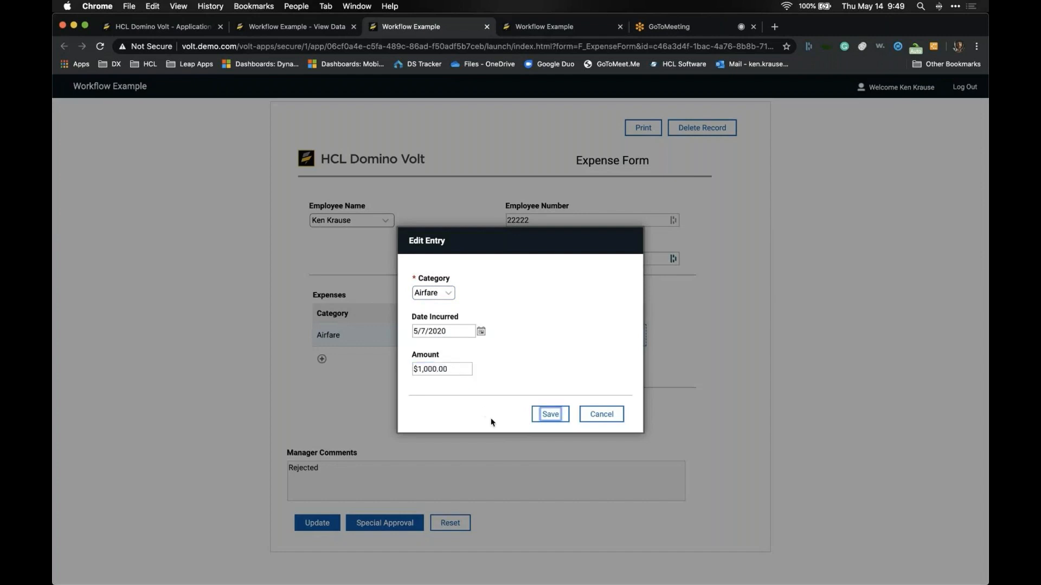
left_click(543, 416)
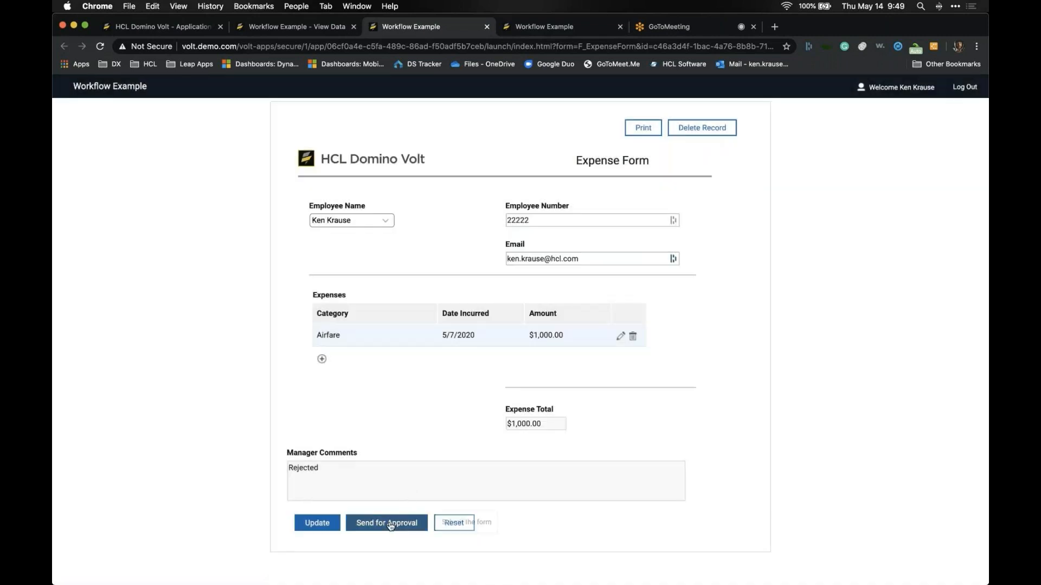
Step: Update the corrected form and send it for approval
left_click(332, 526)
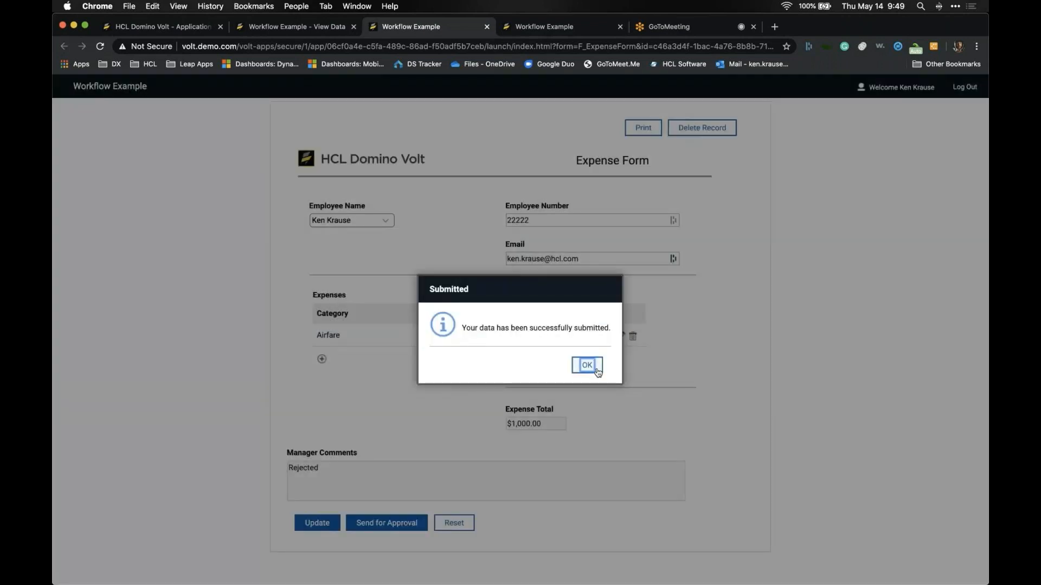
left_click(598, 369)
left_click(405, 522)
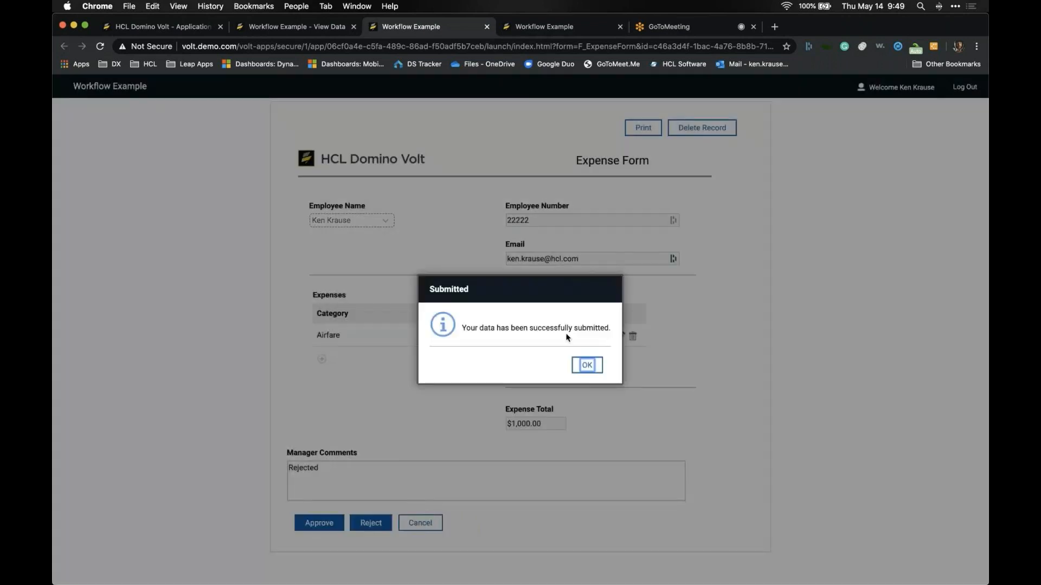
left_click(587, 367)
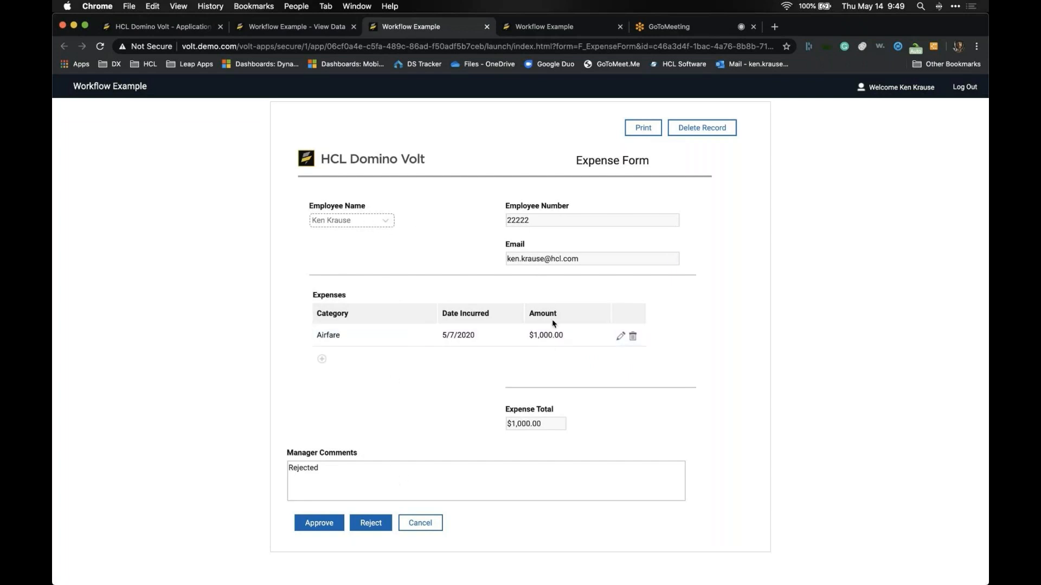
Step: Replace the comment with 'Approve', approve the expense, and return to the presentation slides
left_click(320, 470)
double_click(321, 470)
key("BackSpace")
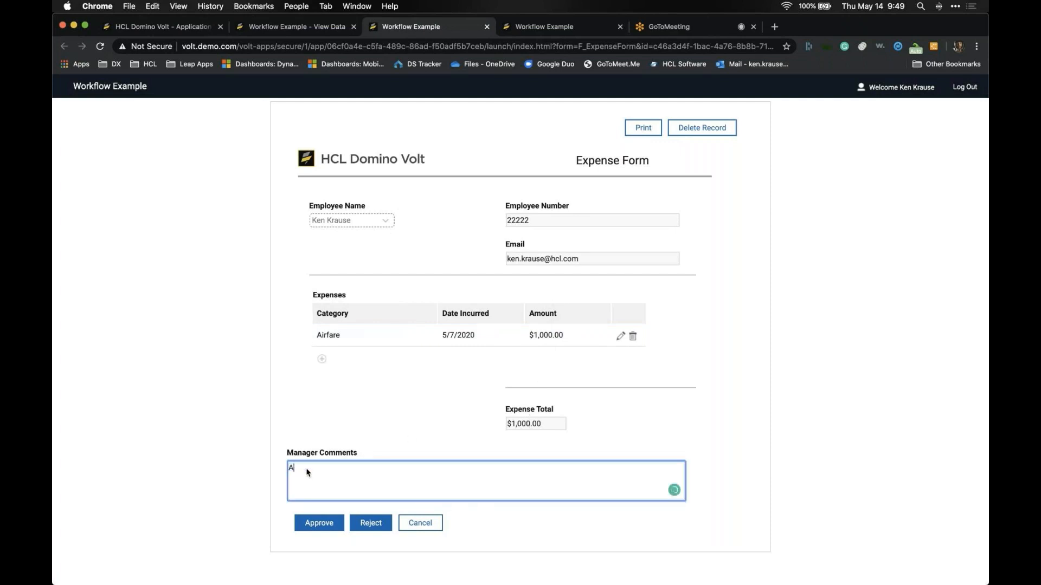
type("Approve")
left_click(316, 527)
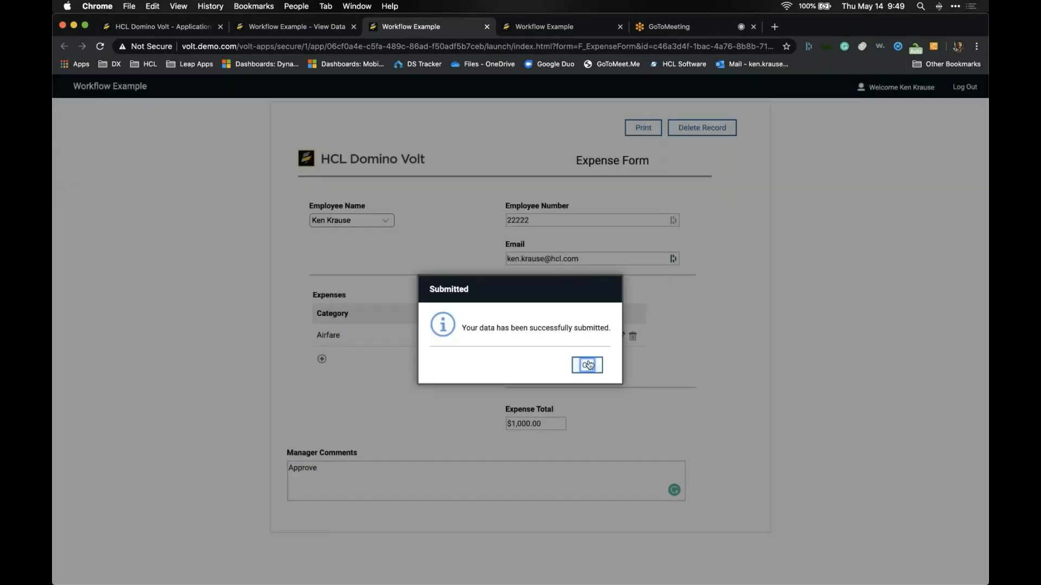
left_click(589, 363)
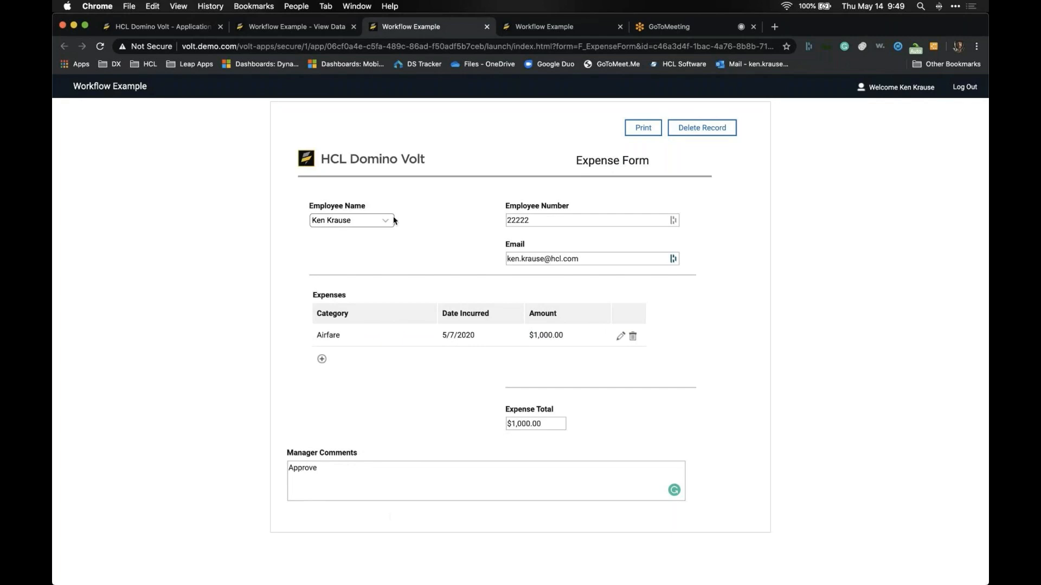
left_click(487, 27)
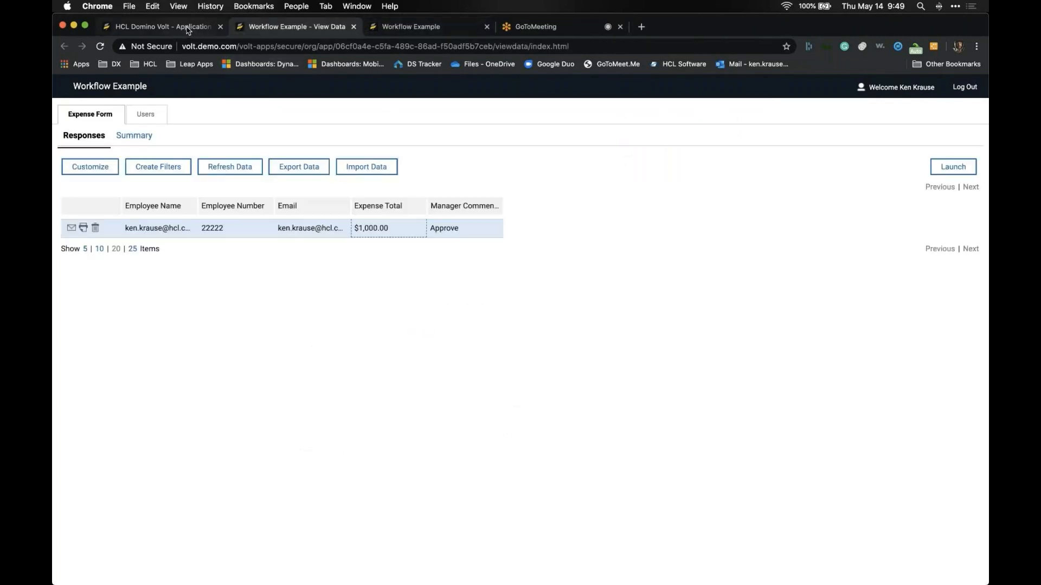
key("super+Tab")
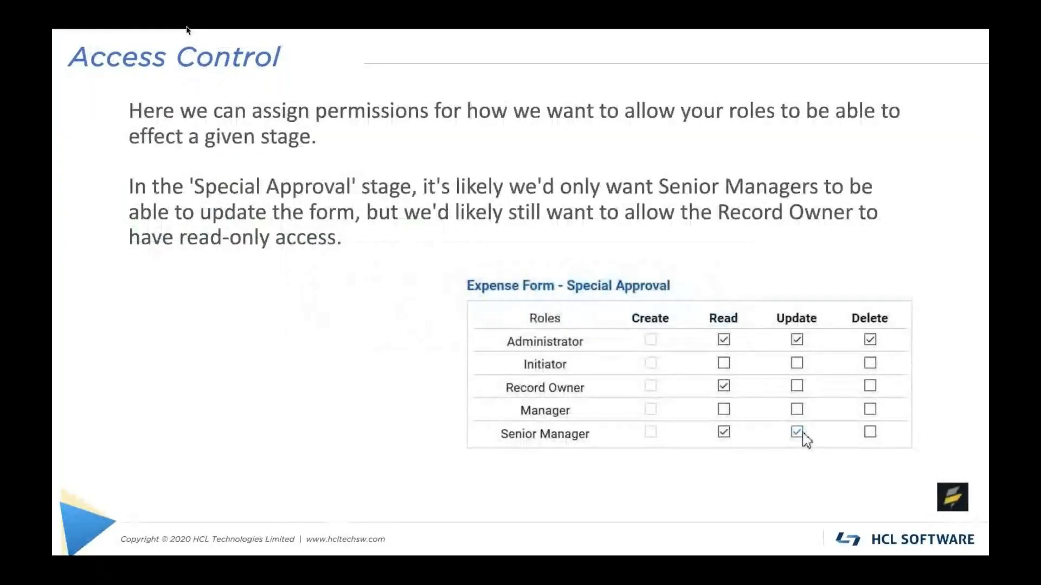